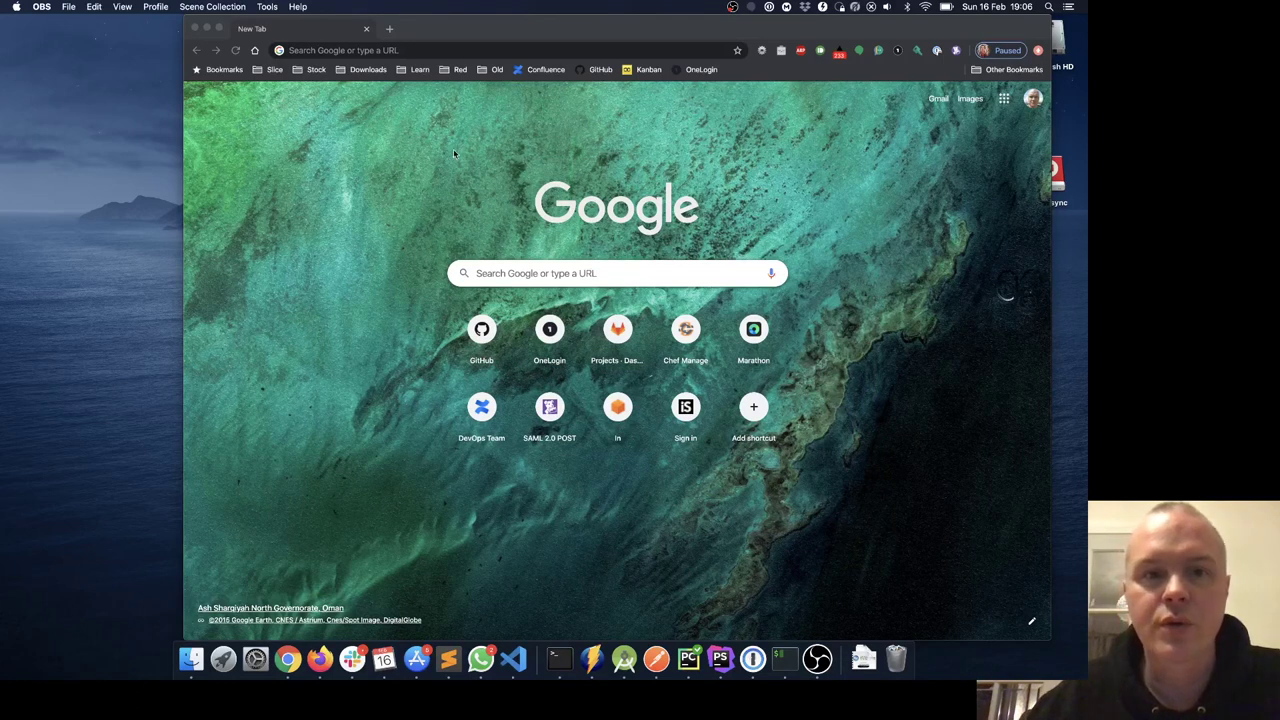
Step: Search the web for josm and open the JOSM Download page on josm.openstreetmap.de
{"action": "left_click", "coordinate": [426, 51]}
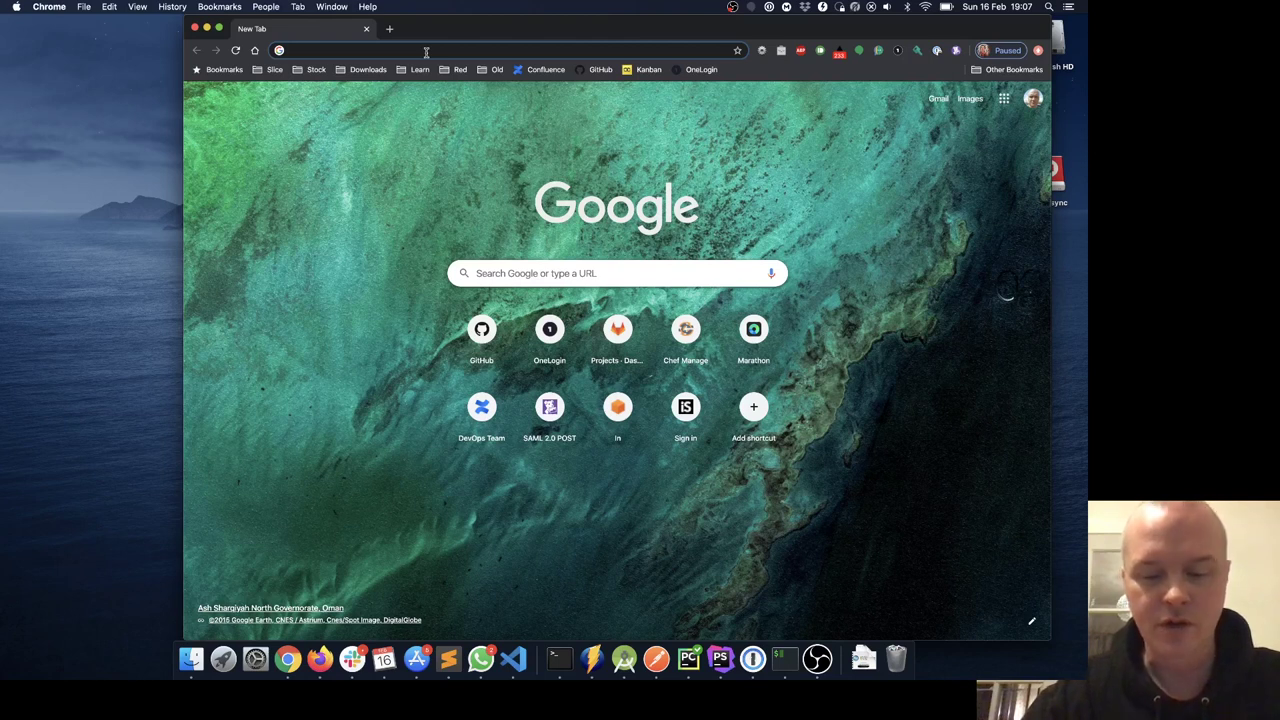
{"action": "type", "text": "josm"}
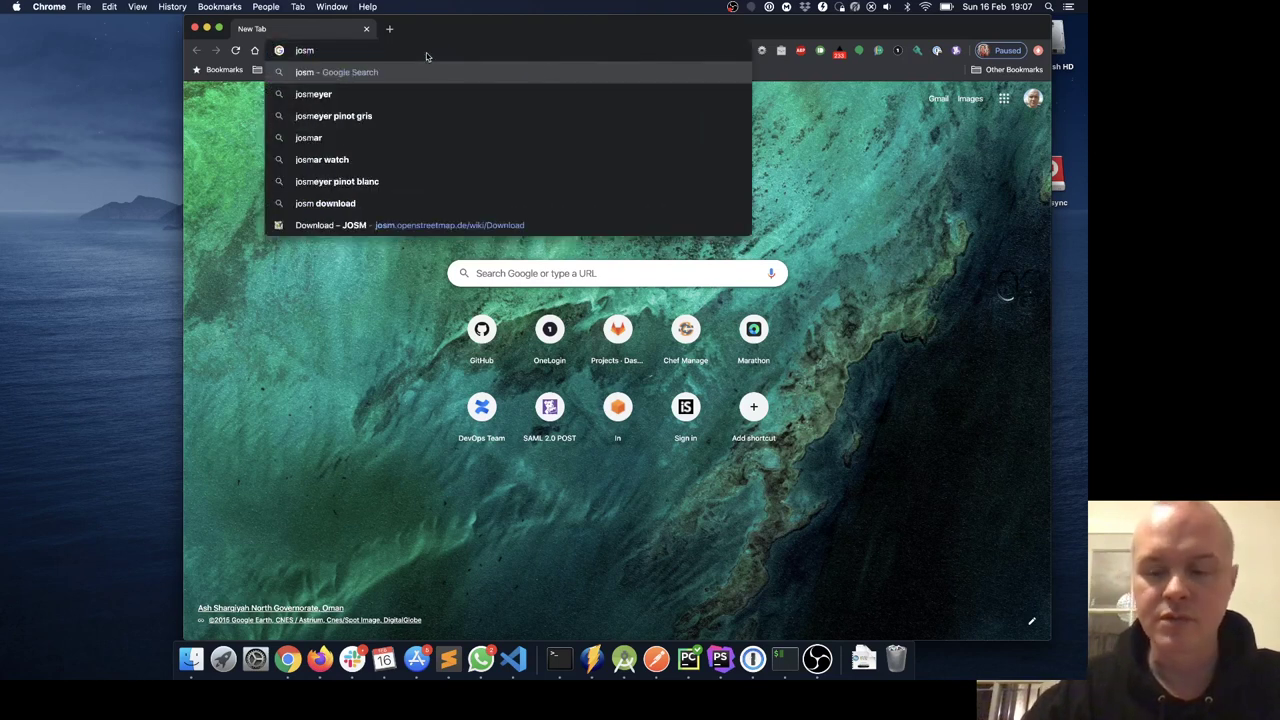
{"action": "key", "text": "Return"}
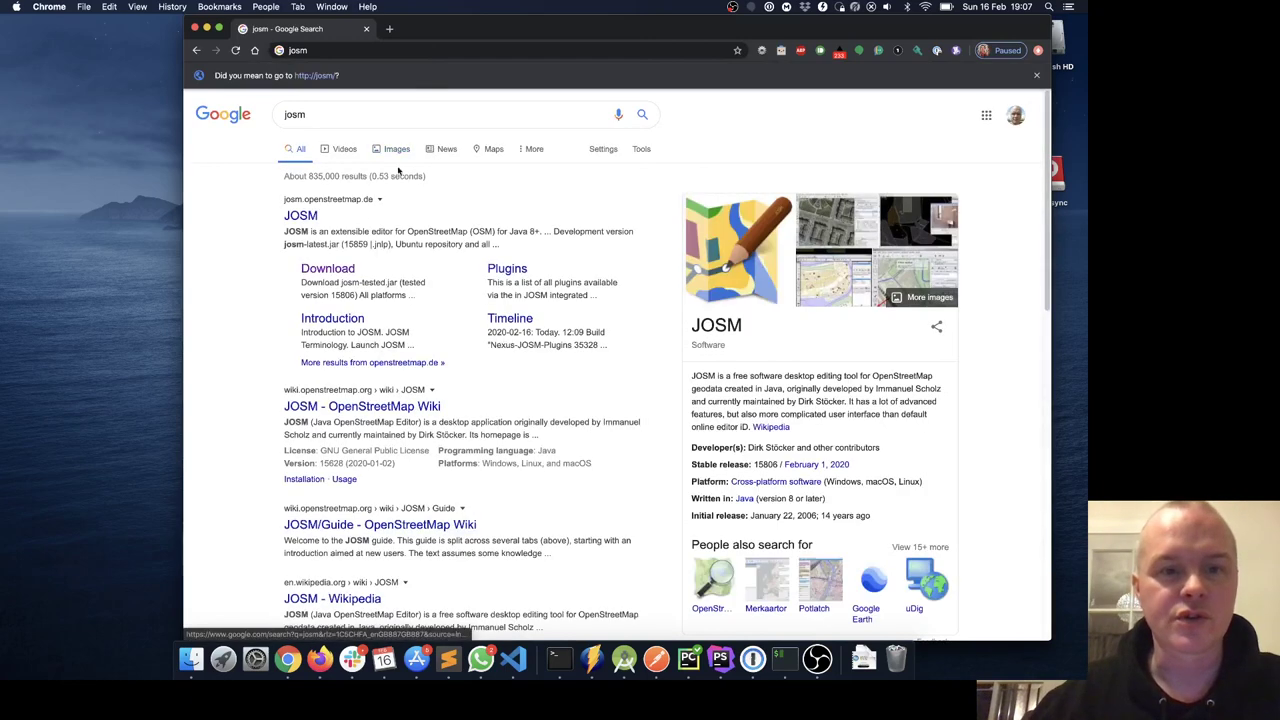
{"action": "left_click", "coordinate": [338, 272]}
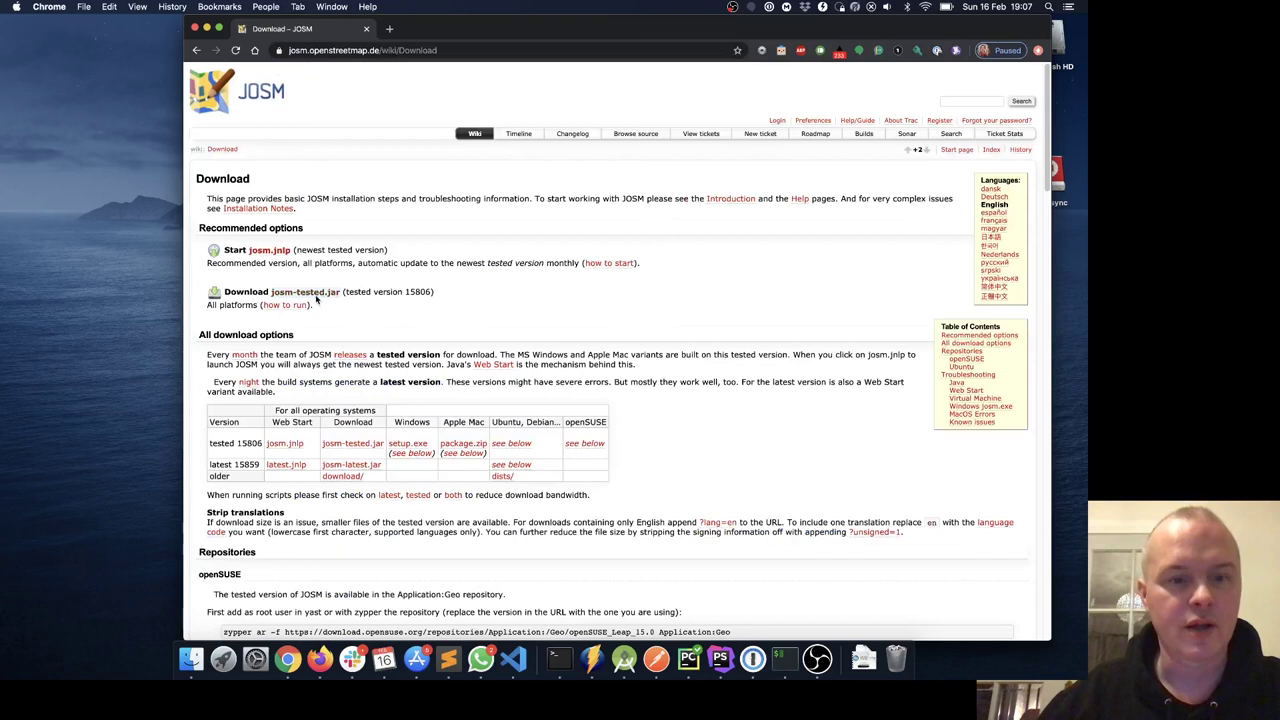
Step: Download the Apple Mac package of the tested version as josm-macosx.zip into the Downloads folder
{"action": "left_click", "coordinate": [472, 447]}
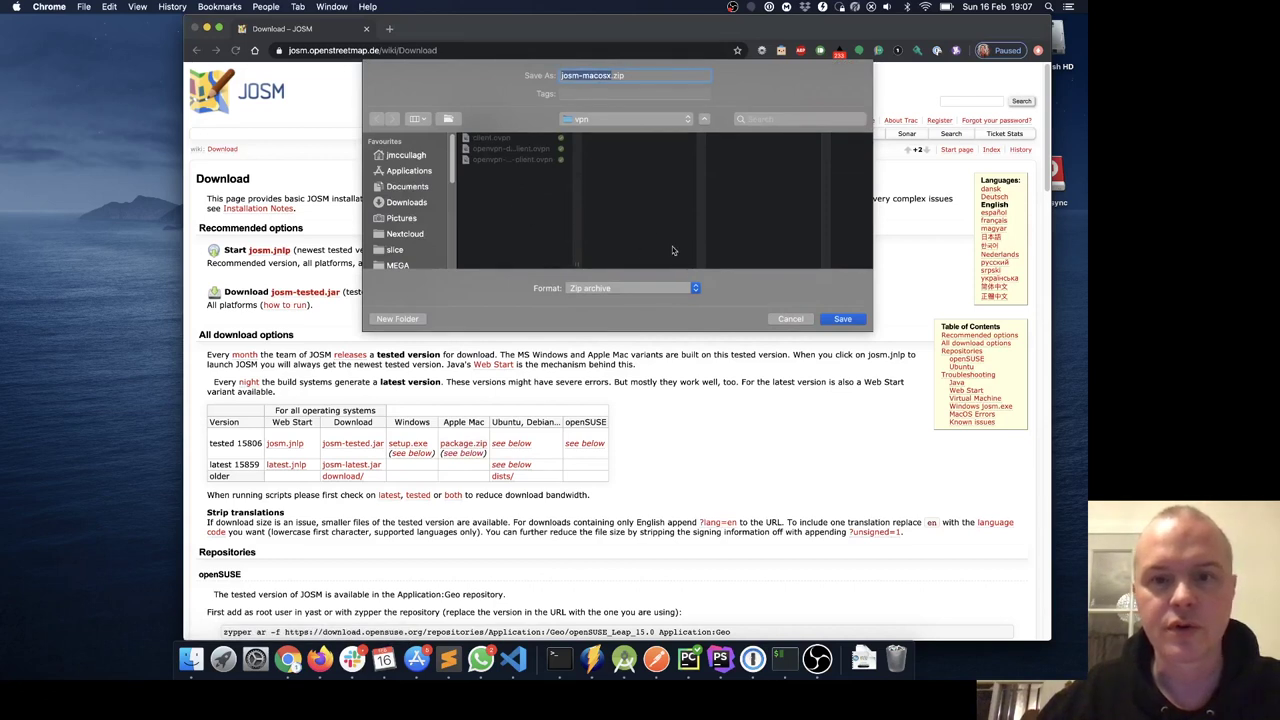
{"action": "left_click", "coordinate": [410, 201]}
{"action": "left_click", "coordinate": [836, 319]}
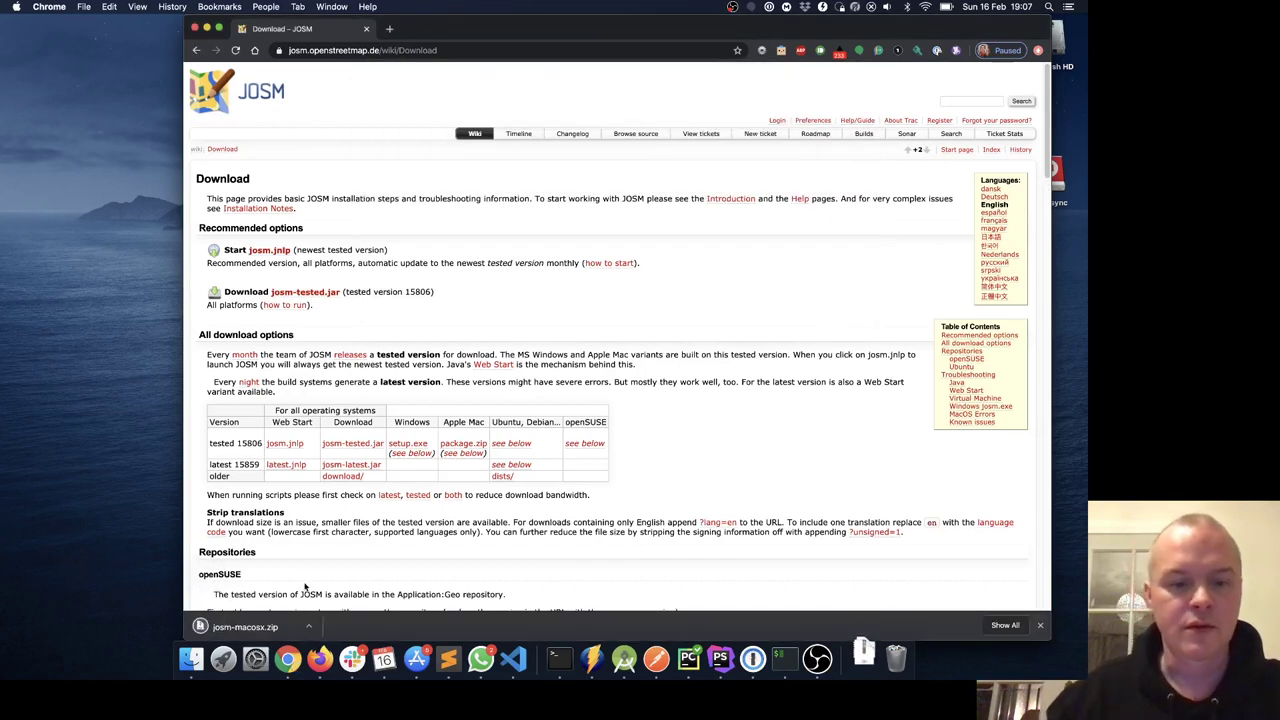
Step: Unpack josm-macosx.zip and move JOSM.app from the josm-macosx folder into Applications
{"action": "left_click", "coordinate": [268, 626]}
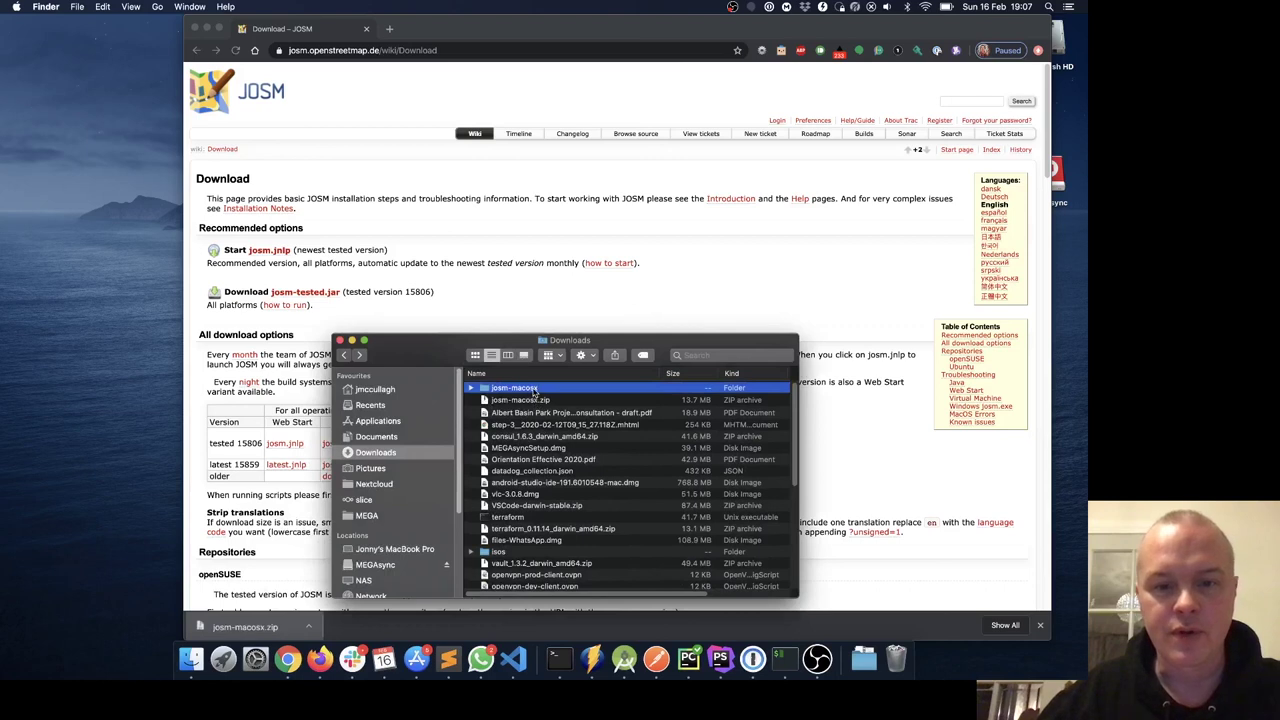
{"action": "double_click", "coordinate": [534, 390]}
{"action": "left_click", "coordinate": [528, 400]}
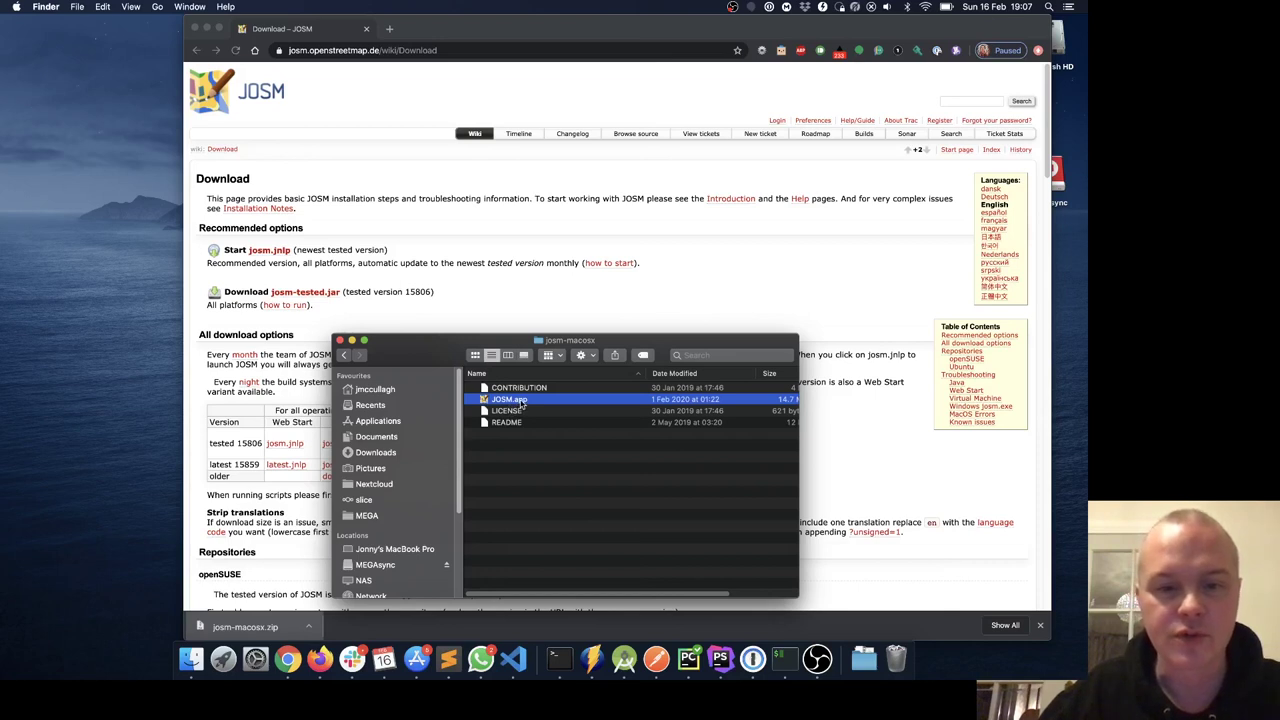
{"action": "left_click_drag", "start_coordinate": [521, 403], "coordinate": [418, 427]}
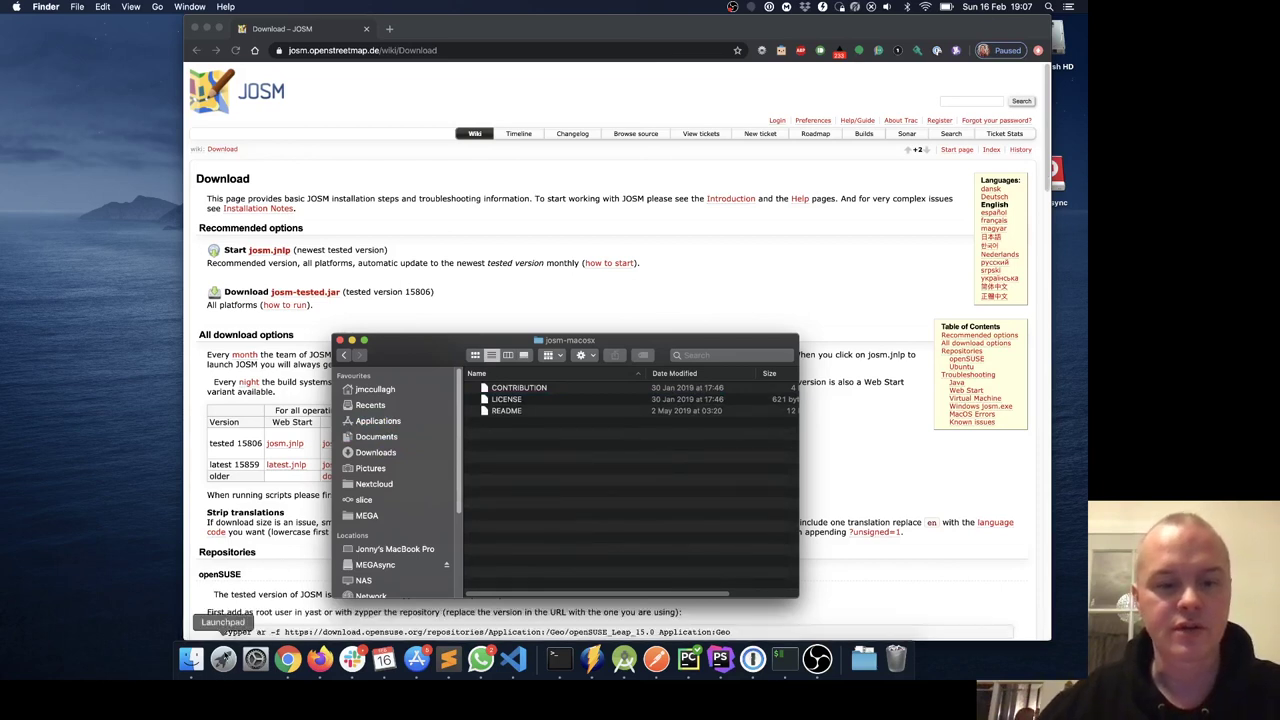
Step: Try to launch JOSM by searching Launchpad for josm
{"action": "left_click", "coordinate": [223, 658]}
{"action": "type", "text": "jos"}
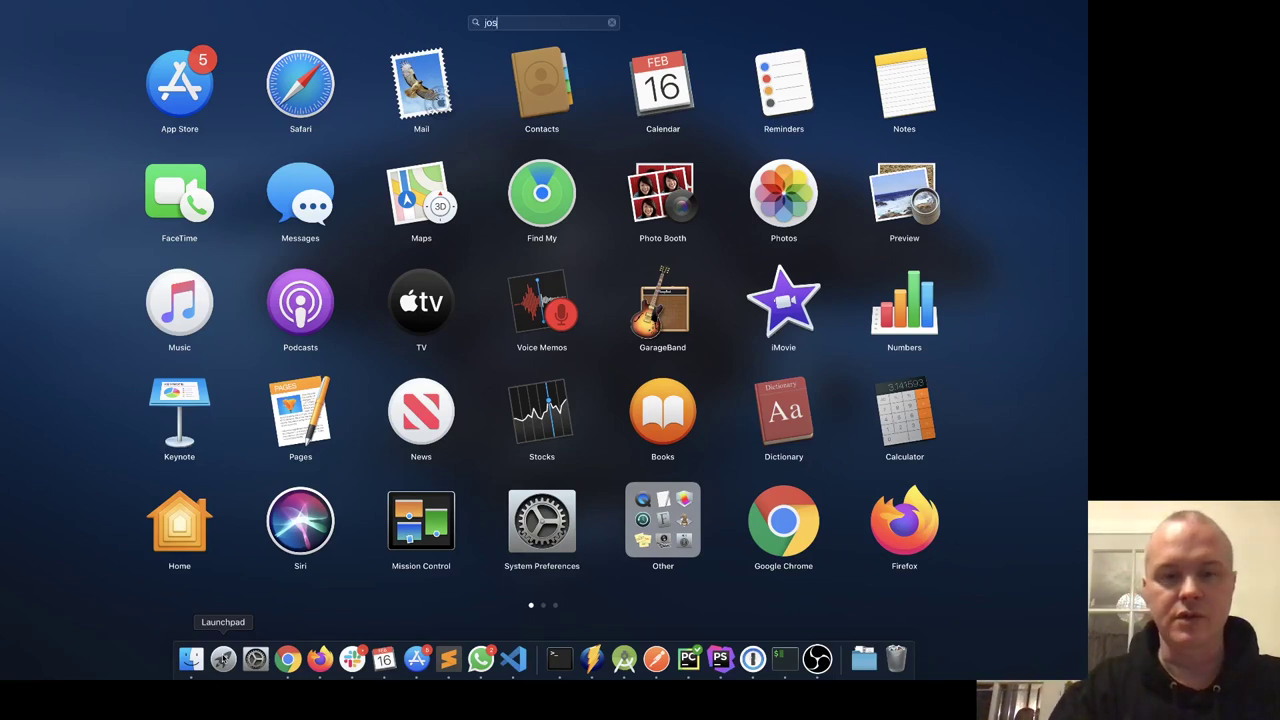
{"action": "type", "text": "m"}
{"action": "left_click", "coordinate": [538, 105]}
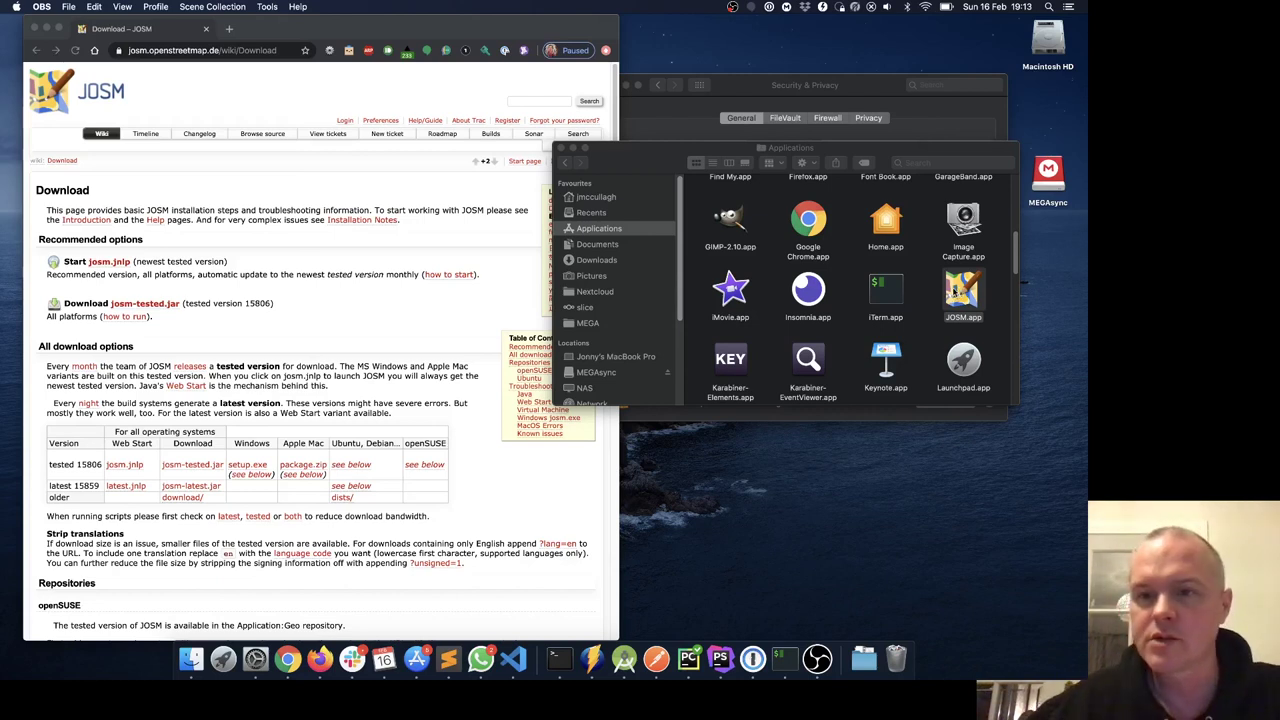
Step: Open JOSM.app from the Applications folder, allowing it to run despite the unverified developer
{"action": "left_click", "coordinate": [634, 231]}
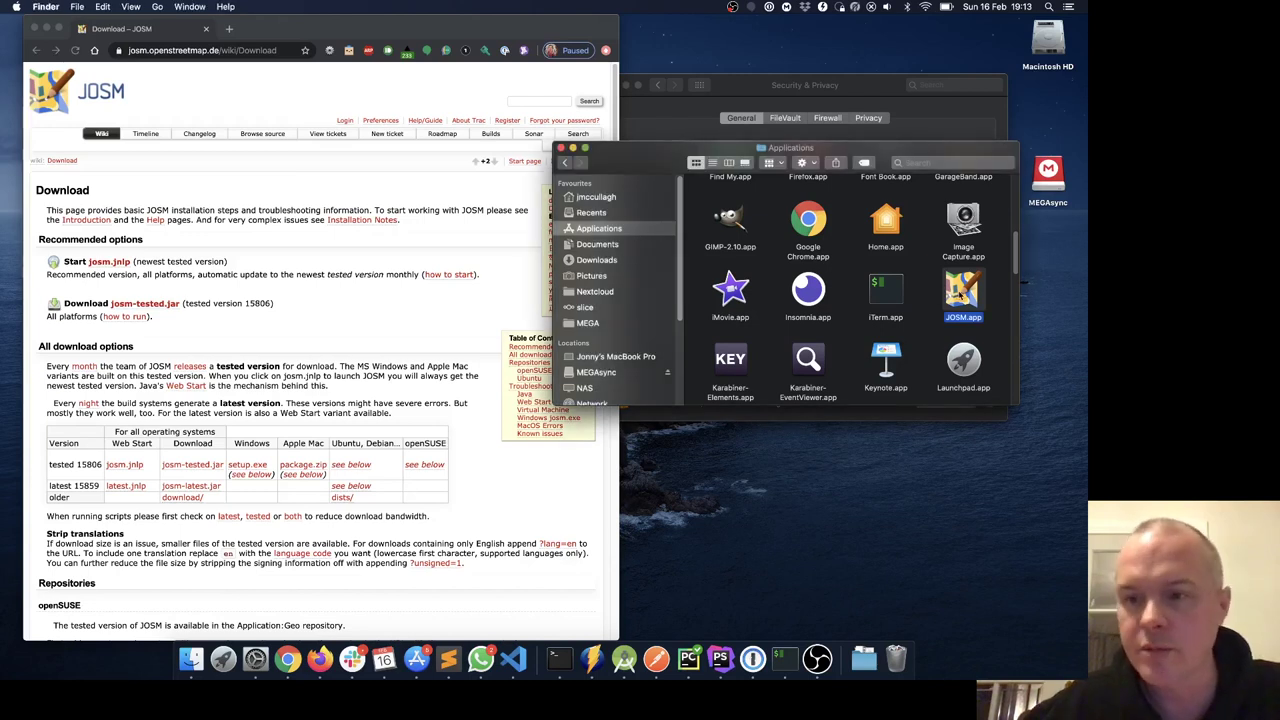
{"action": "right_click", "coordinate": [938, 298]}
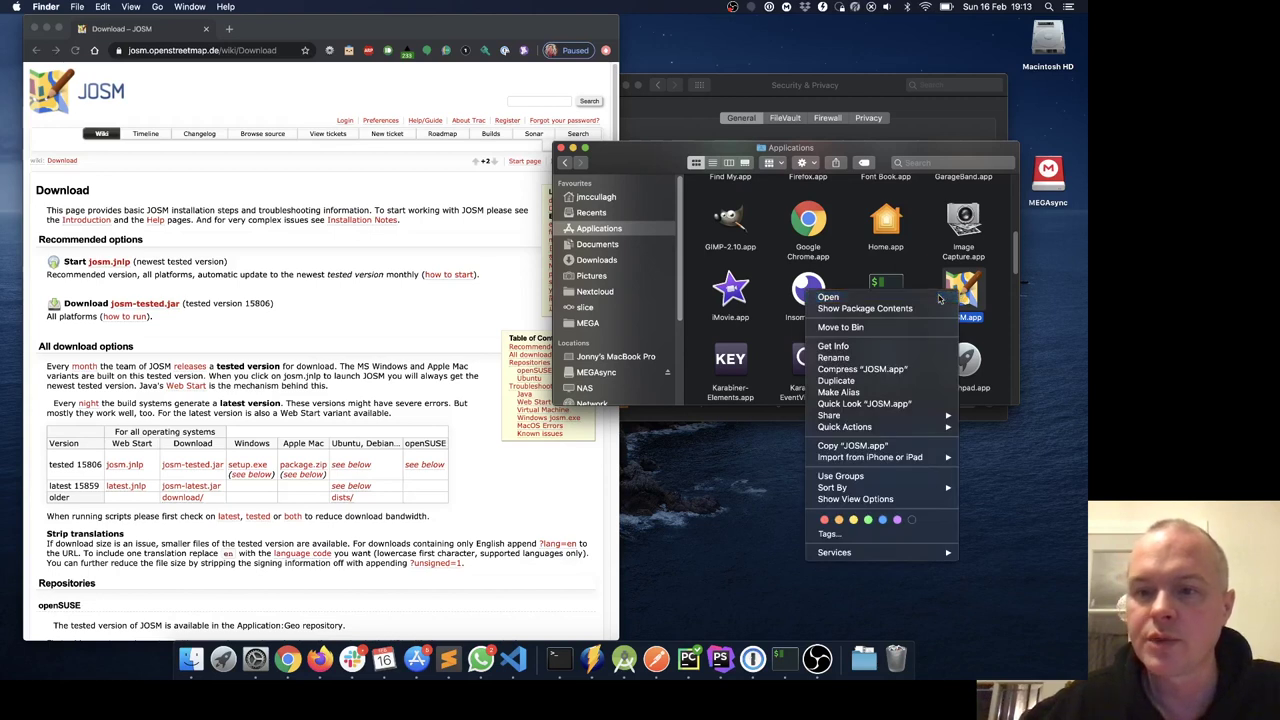
{"action": "left_click", "coordinate": [930, 297]}
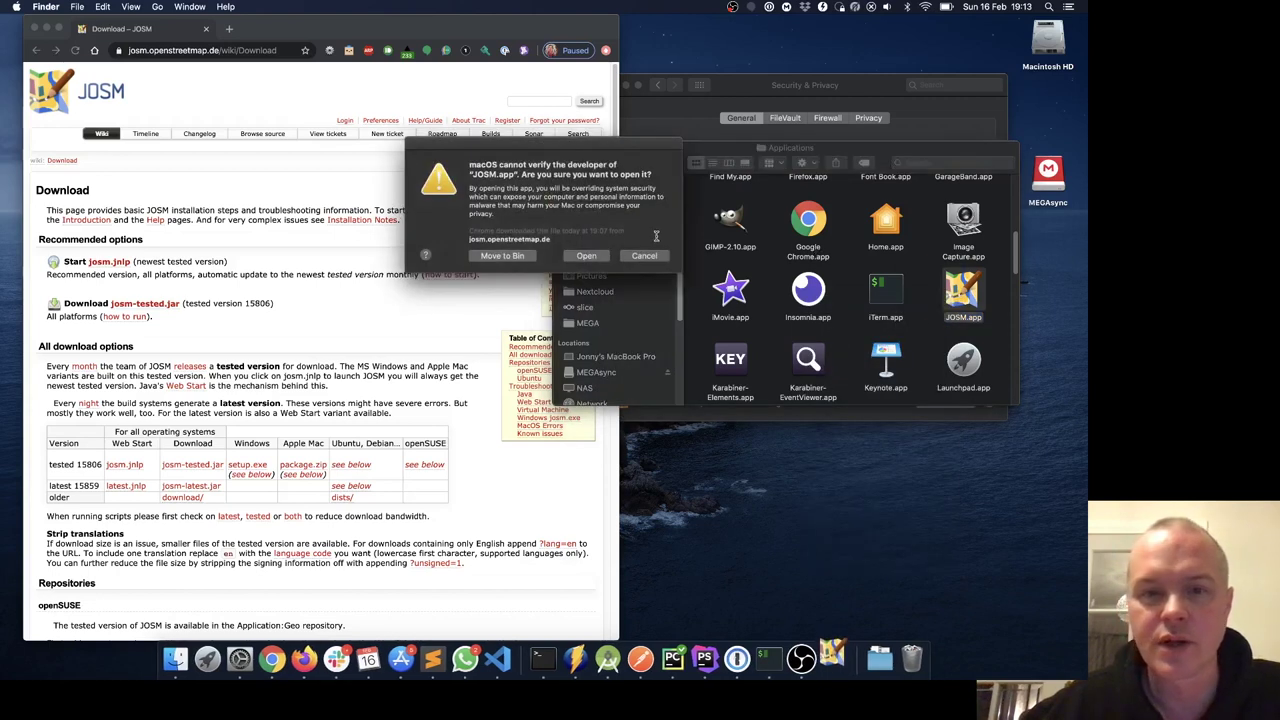
{"action": "left_click", "coordinate": [588, 256]}
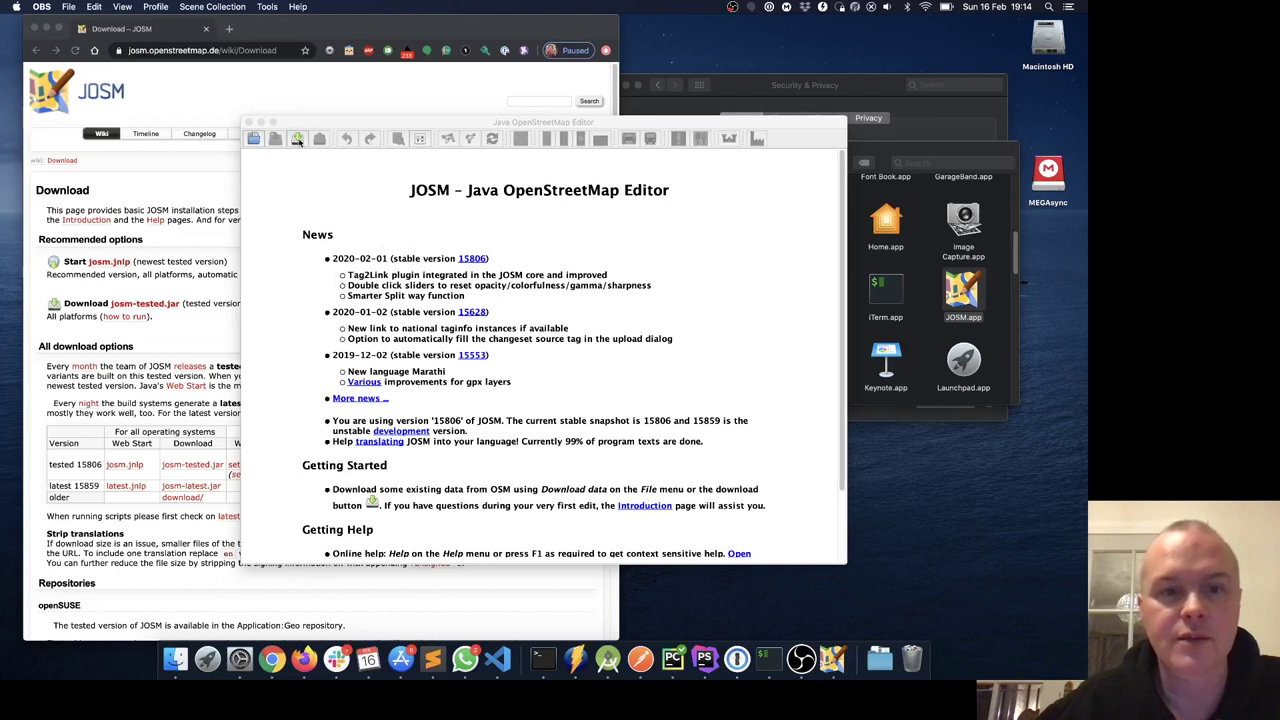
Step: Download the OpenStreetMap data for a rectangular area around Newry
{"action": "left_click", "coordinate": [297, 140]}
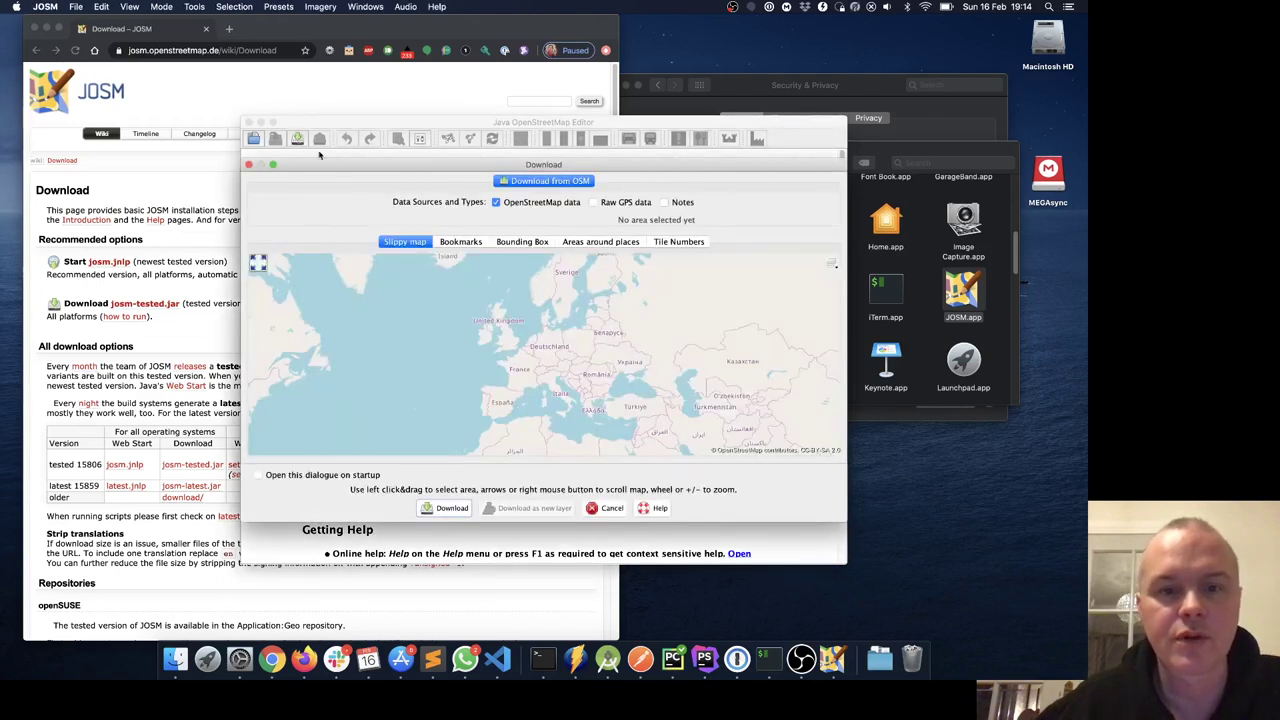
{"action": "scroll", "coordinate": [491, 330], "scroll_direction": "up", "scroll_amount": 8}
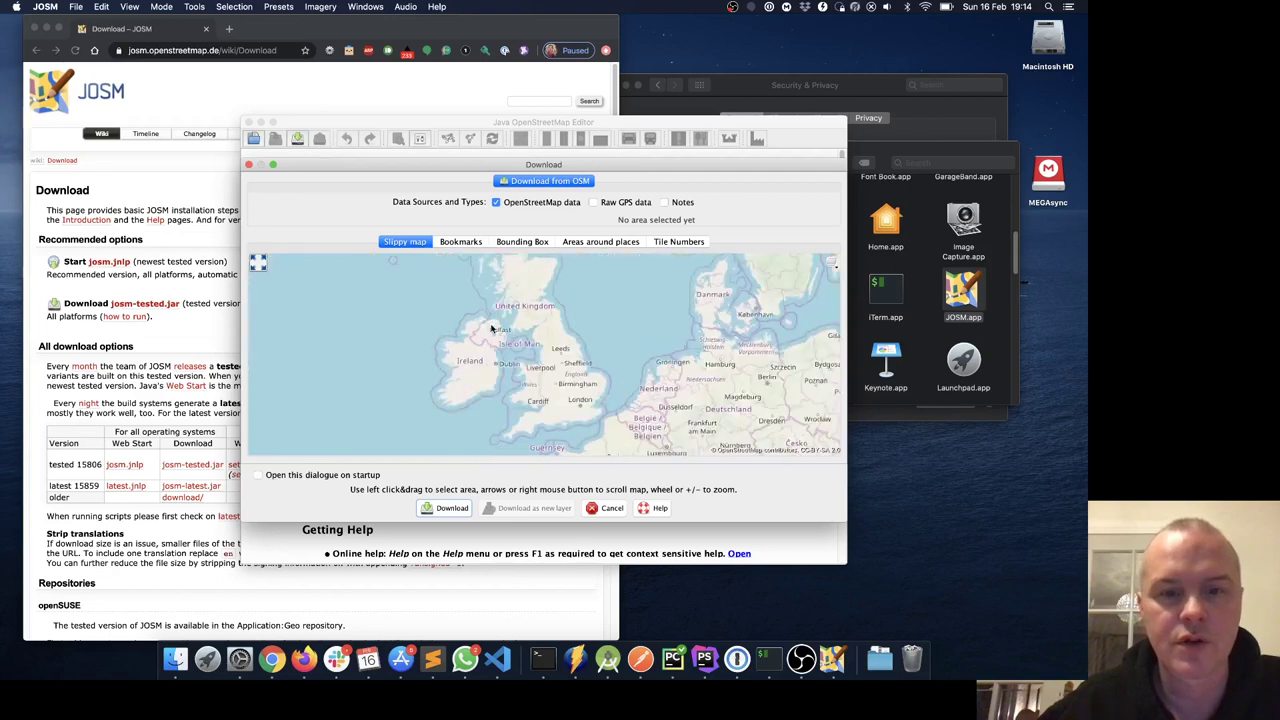
{"action": "left_click_drag", "start_coordinate": [493, 298], "coordinate": [543, 380]}
{"action": "left_click_drag", "start_coordinate": [464, 288], "coordinate": [543, 382]}
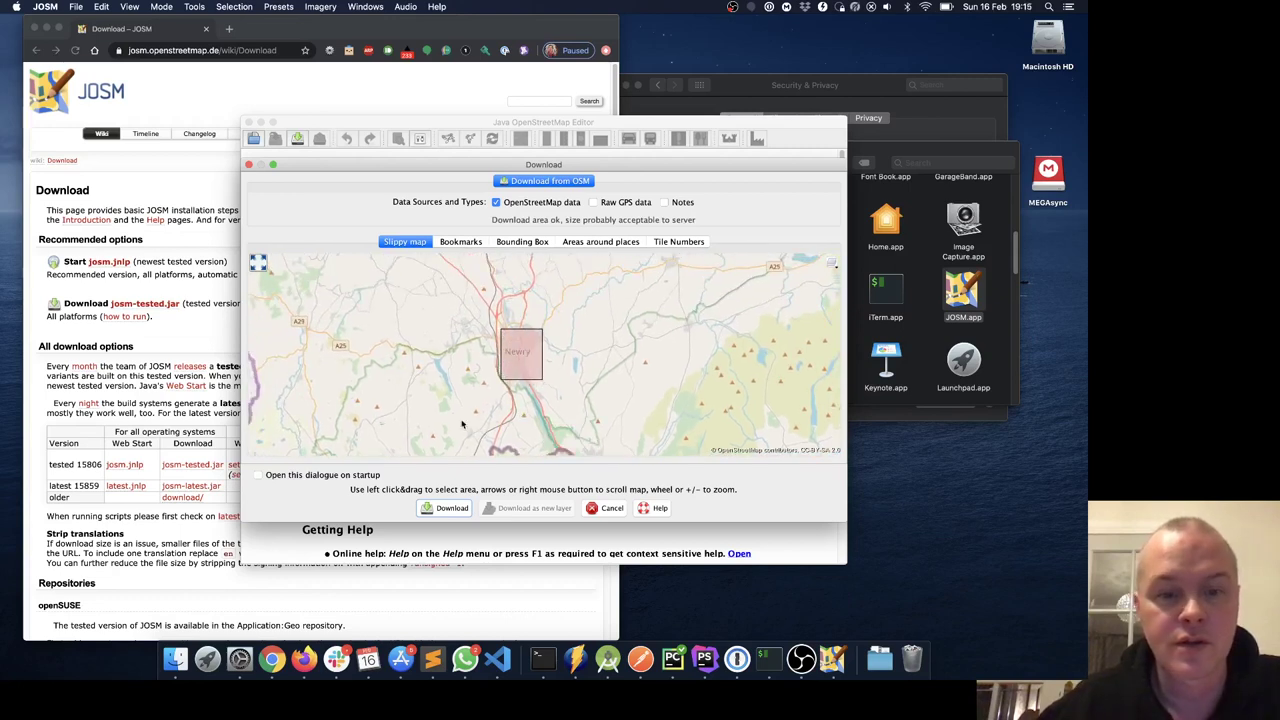
{"action": "left_click", "coordinate": [450, 509]}
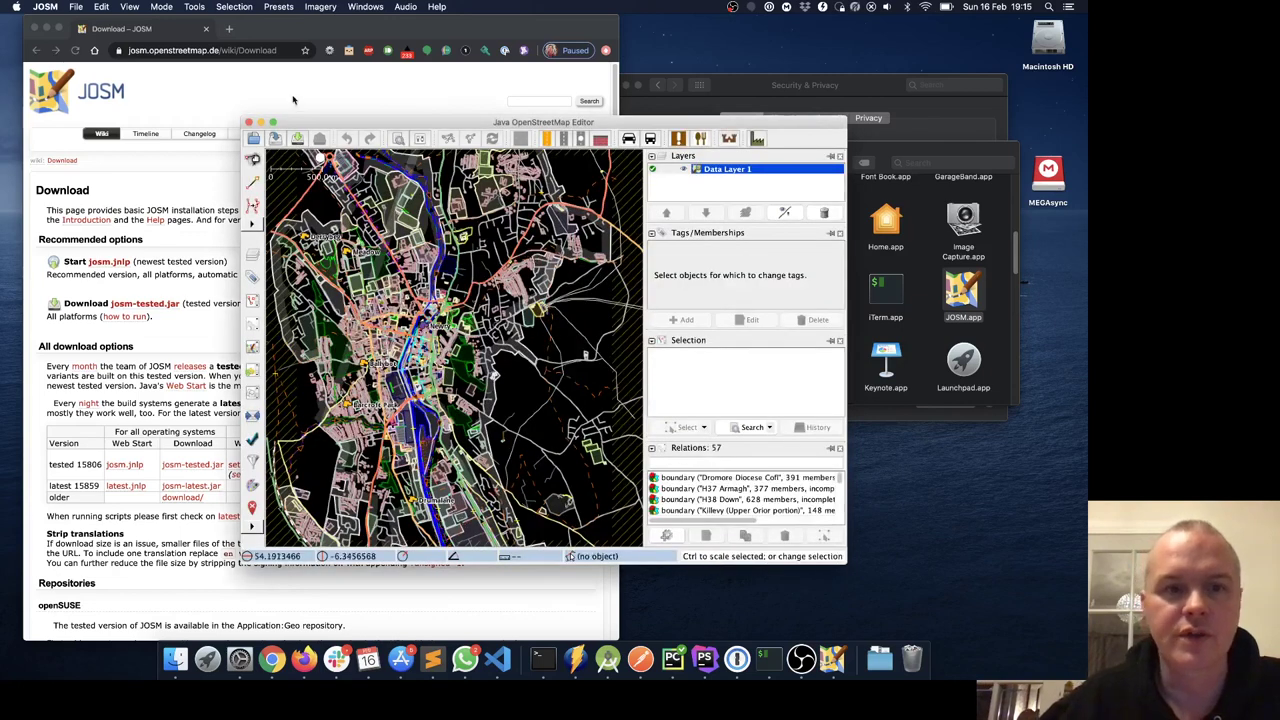
Step: Enlarge the JOSM window and add Bing aerial imagery as a background layer beneath the map data
{"action": "left_click_drag", "start_coordinate": [243, 118], "coordinate": [48, 18]}
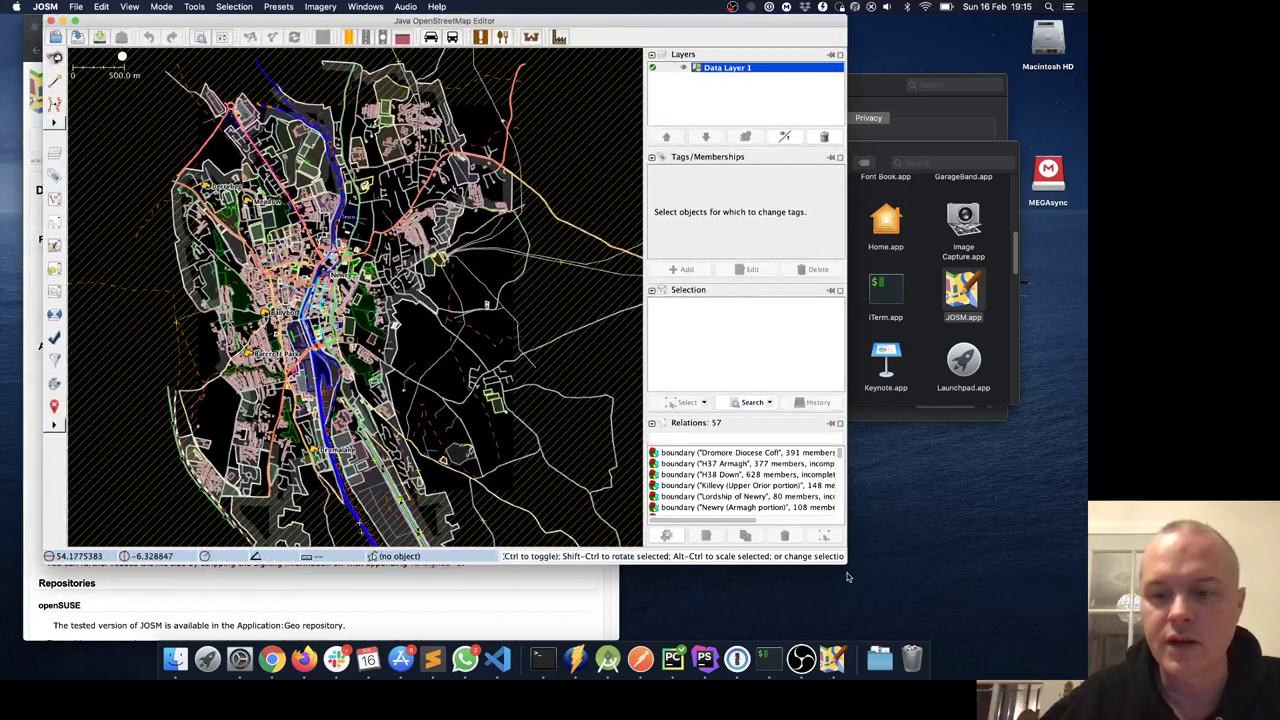
{"action": "left_click_drag", "start_coordinate": [847, 566], "coordinate": [1050, 635]}
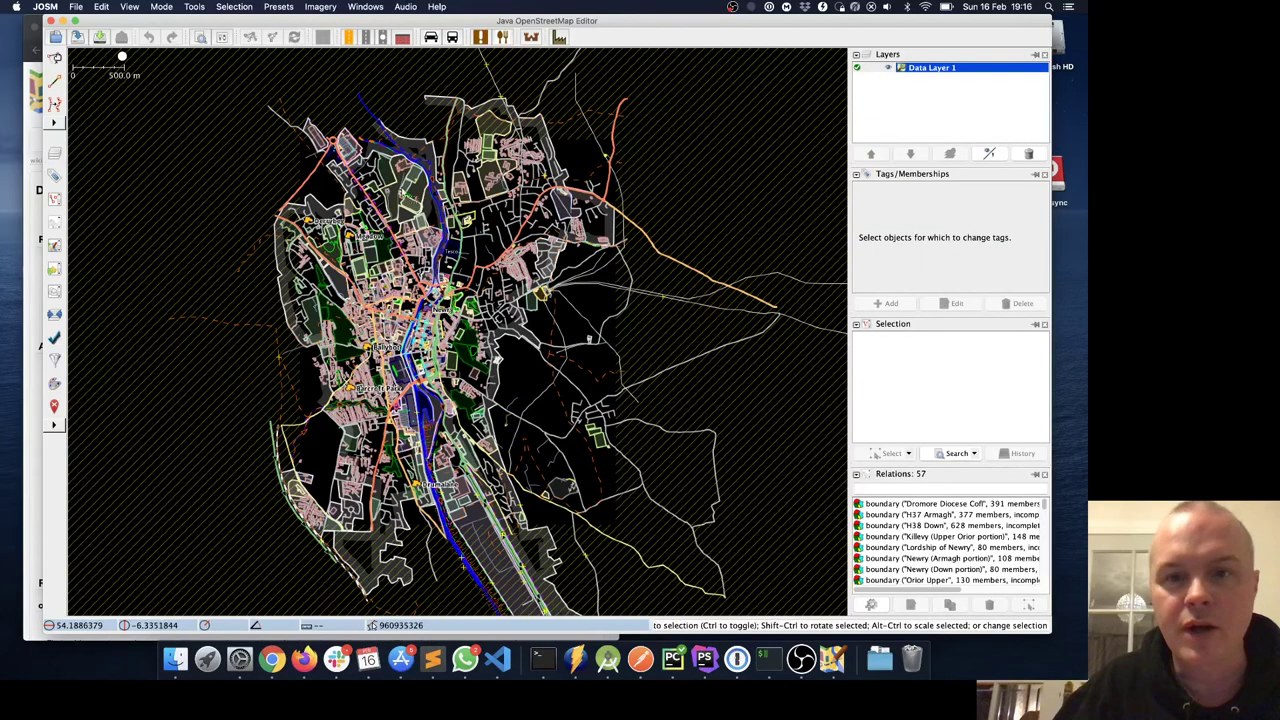
{"action": "left_click", "coordinate": [321, 7]}
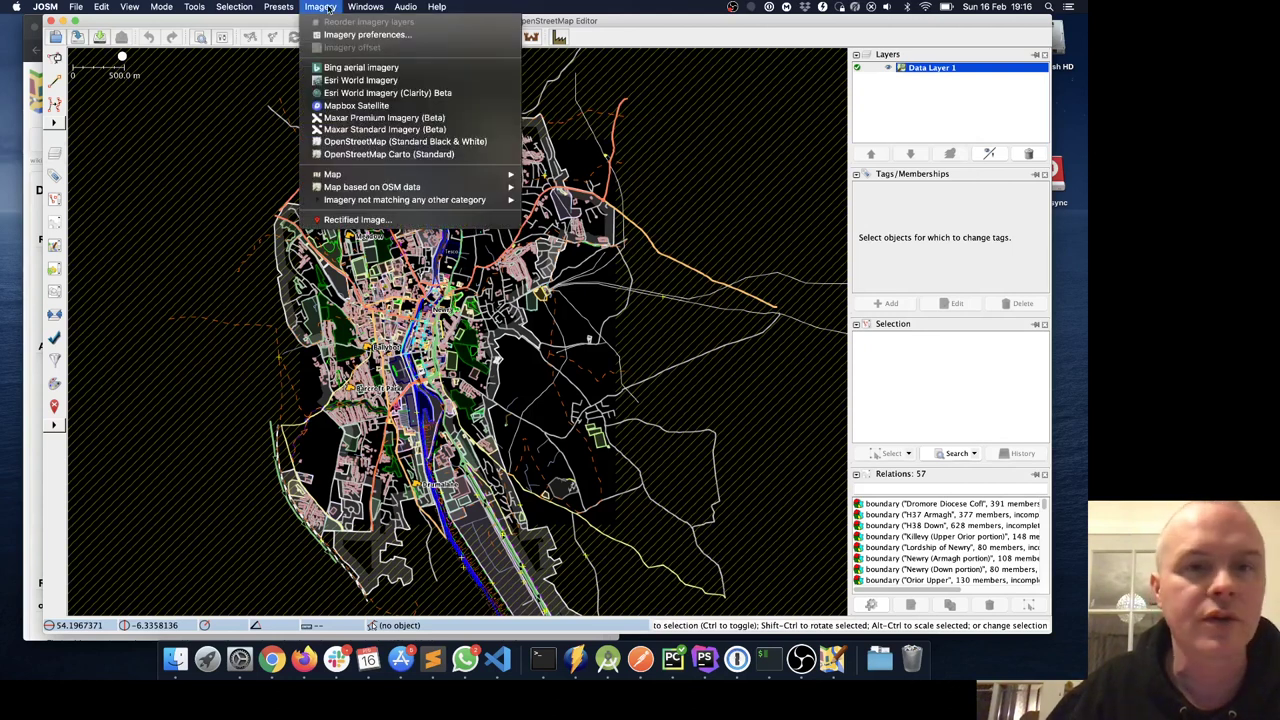
{"action": "left_click", "coordinate": [362, 67]}
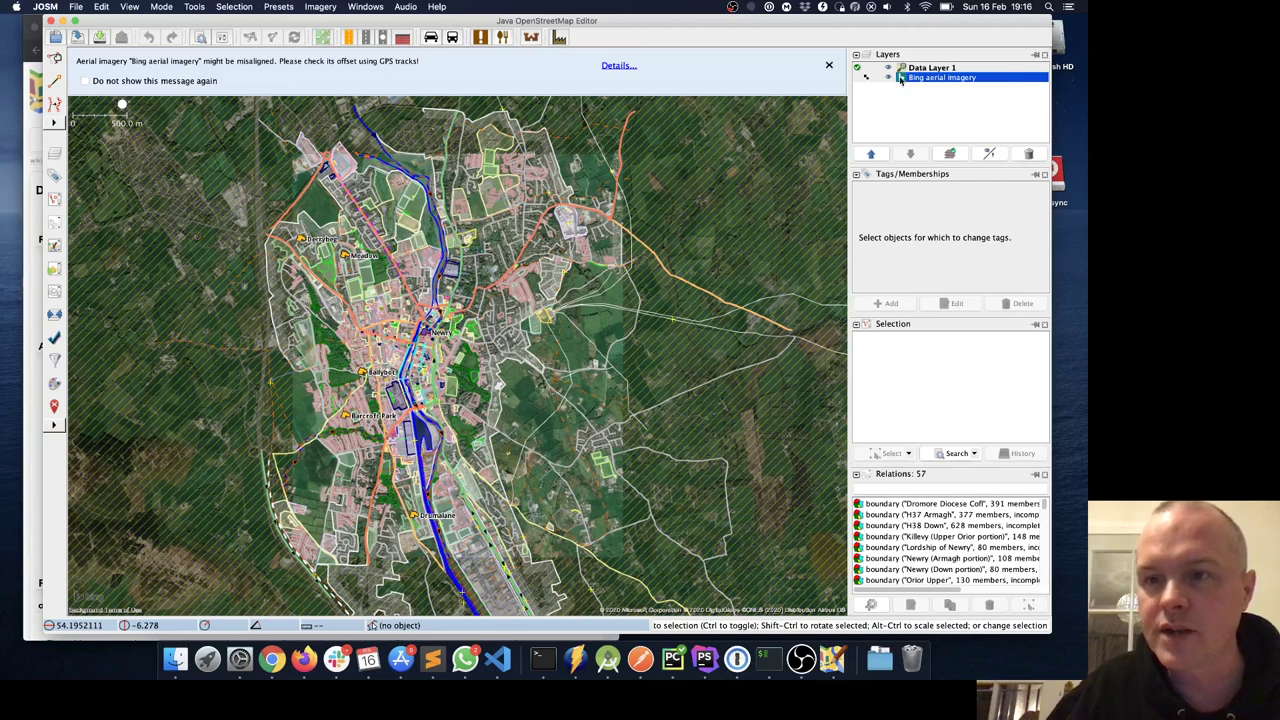
{"action": "left_click", "coordinate": [912, 70]}
{"action": "left_click", "coordinate": [918, 78]}
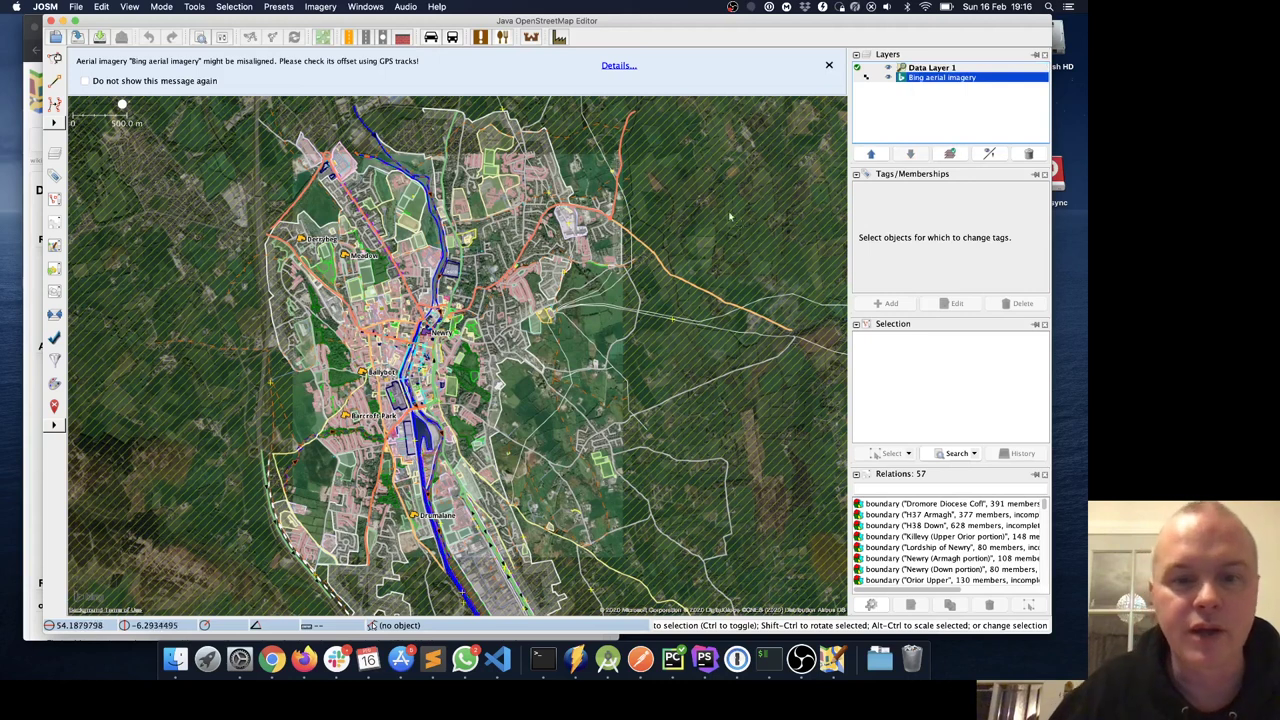
Step: Inspect the mapped streets and buildings over the aerial imagery and dismiss the imagery misalignment notice
{"action": "scroll", "coordinate": [450, 340], "scroll_direction": "up", "scroll_amount": 10}
{"action": "scroll", "coordinate": [432, 336], "scroll_direction": "down", "scroll_amount": 2}
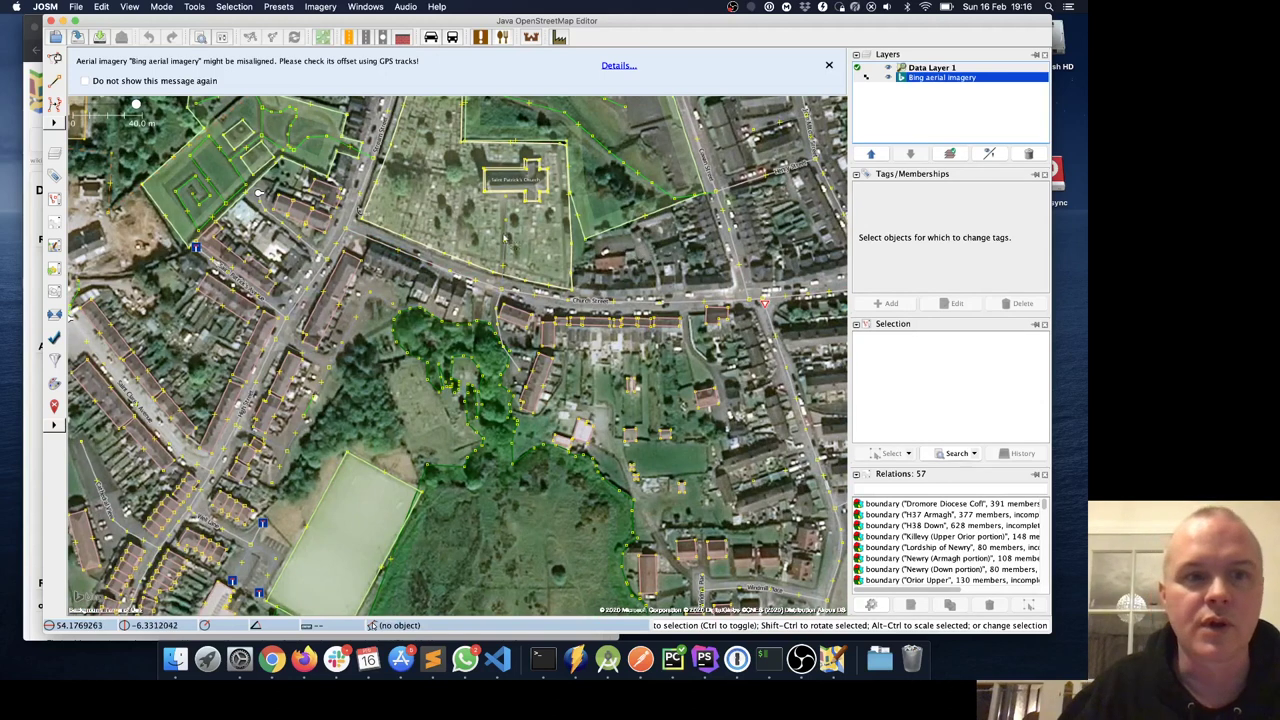
{"action": "scroll", "coordinate": [432, 236], "scroll_direction": "down", "scroll_amount": 2}
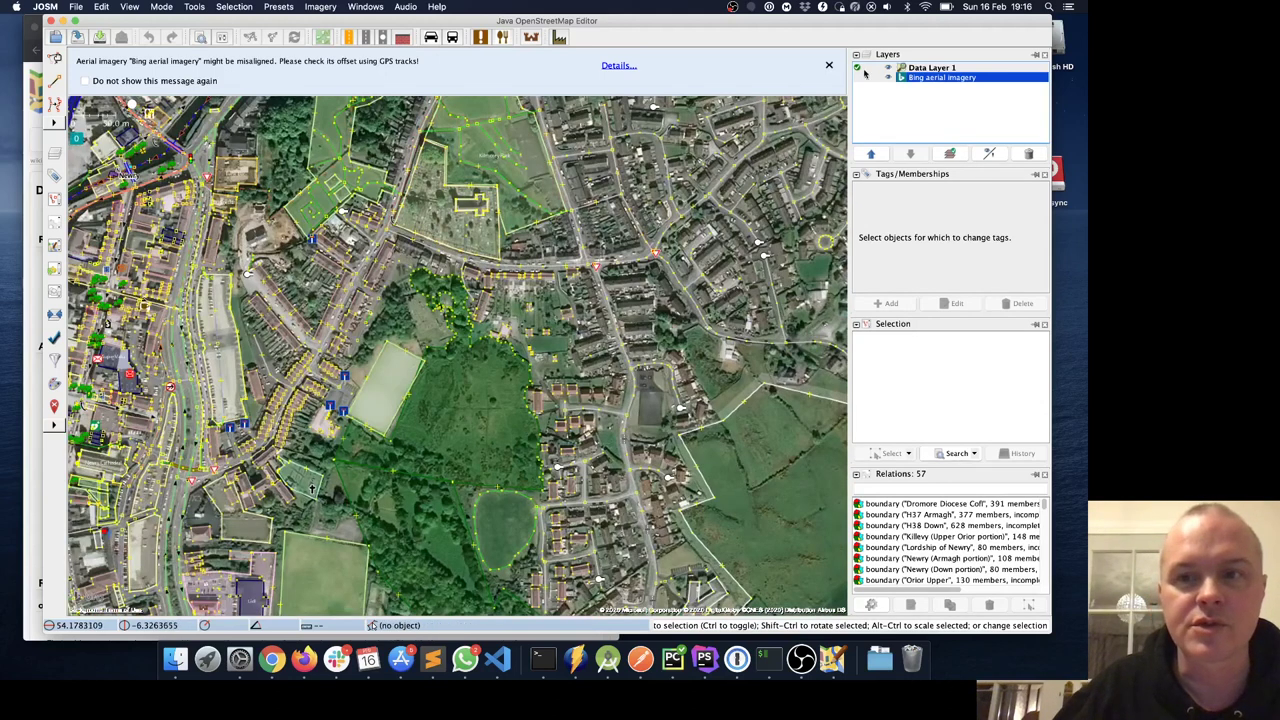
{"action": "left_click", "coordinate": [829, 67]}
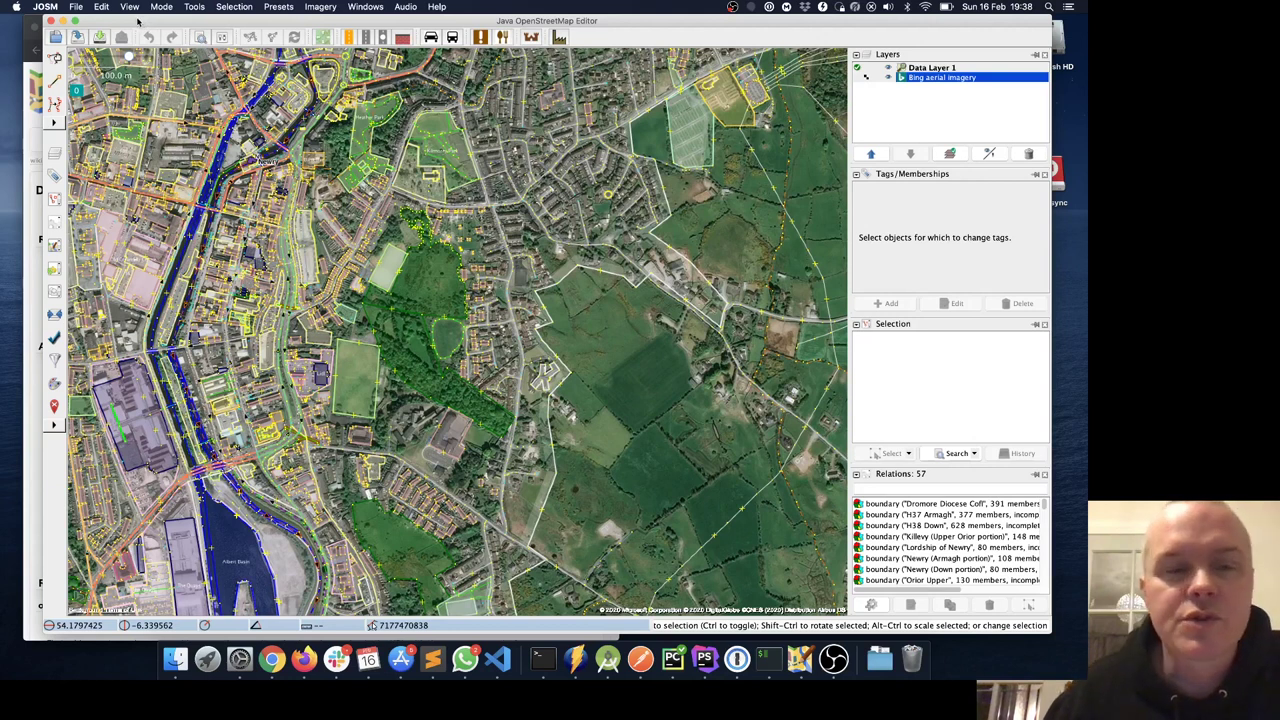
Step: Start the OAuth authorisation for the OSM server from the connection settings in the preferences
{"action": "left_click", "coordinate": [52, 7]}
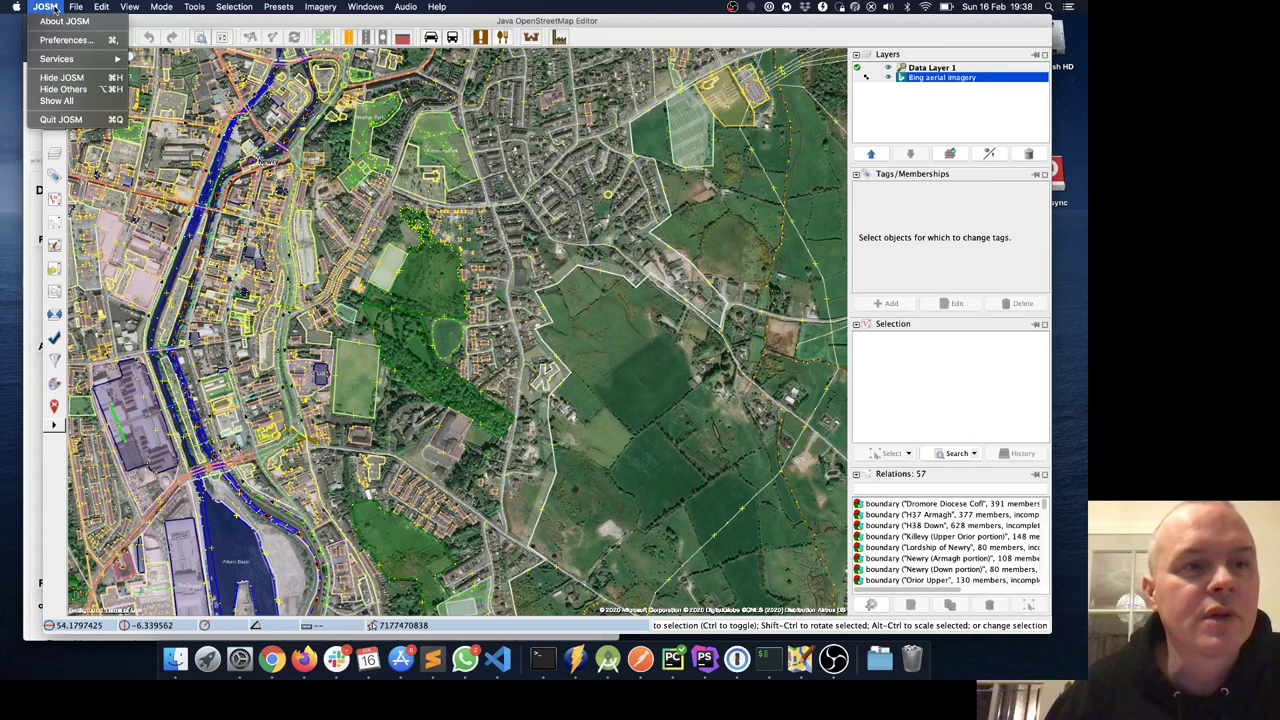
{"action": "left_click", "coordinate": [70, 42]}
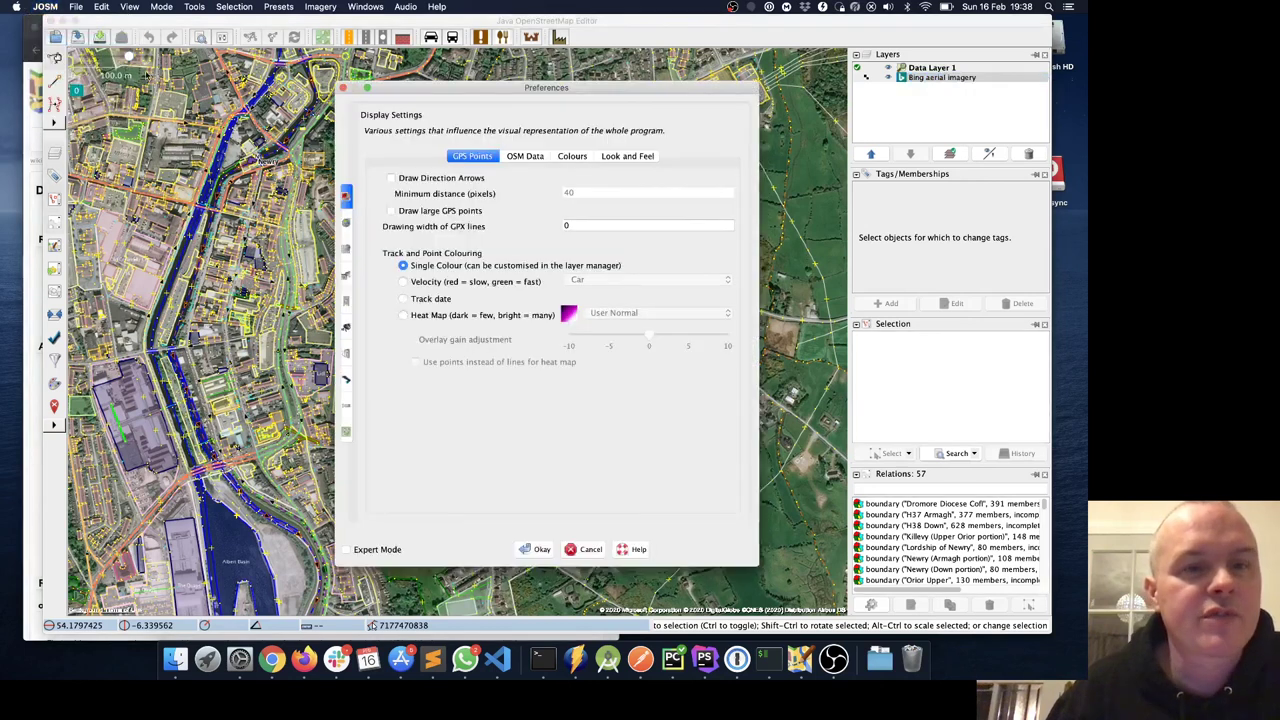
{"action": "left_click", "coordinate": [346, 225]}
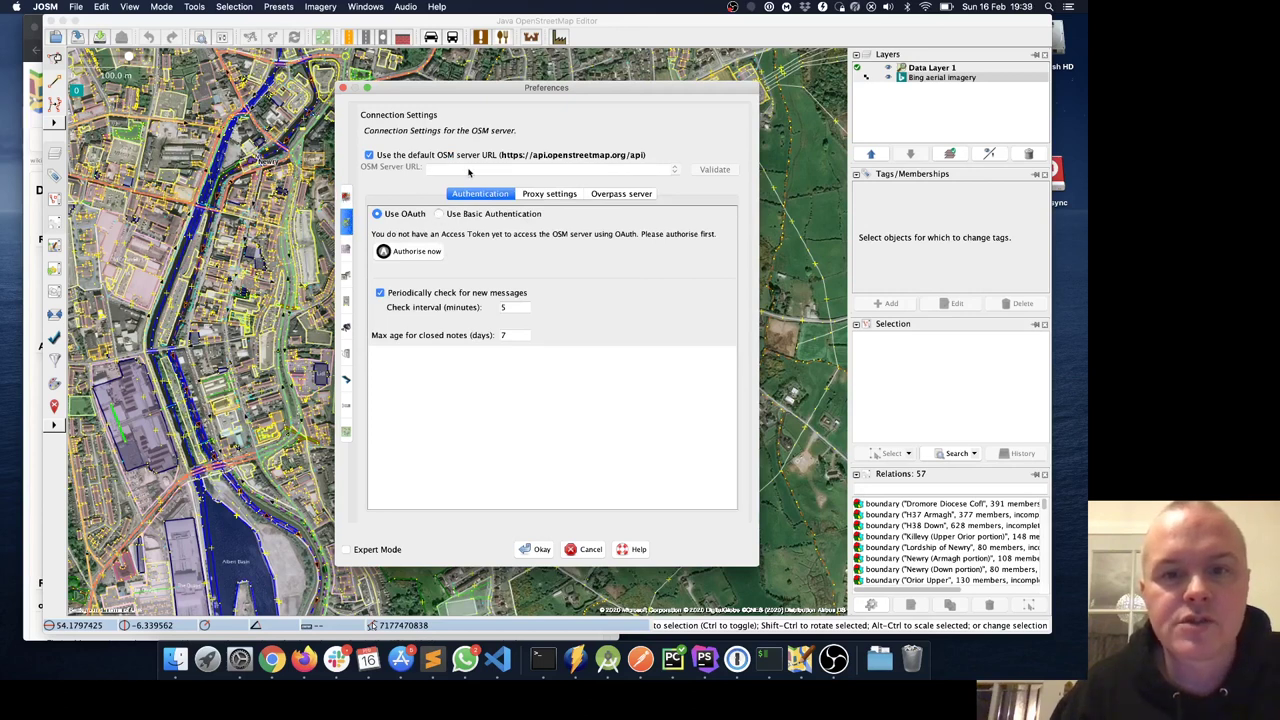
{"action": "left_click", "coordinate": [420, 252]}
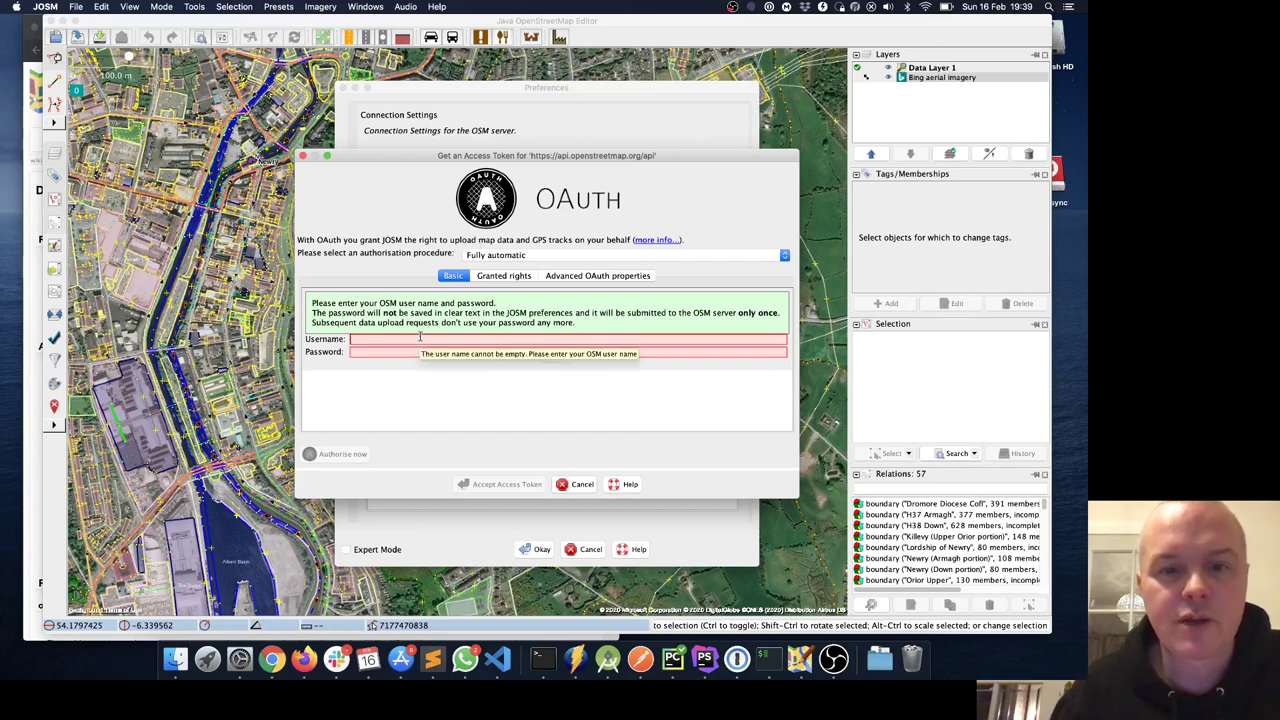
Step: Authorise JOSM with the OSM username and account password, accept the access token and save the preferences
{"action": "left_click", "coordinate": [833, 658]}
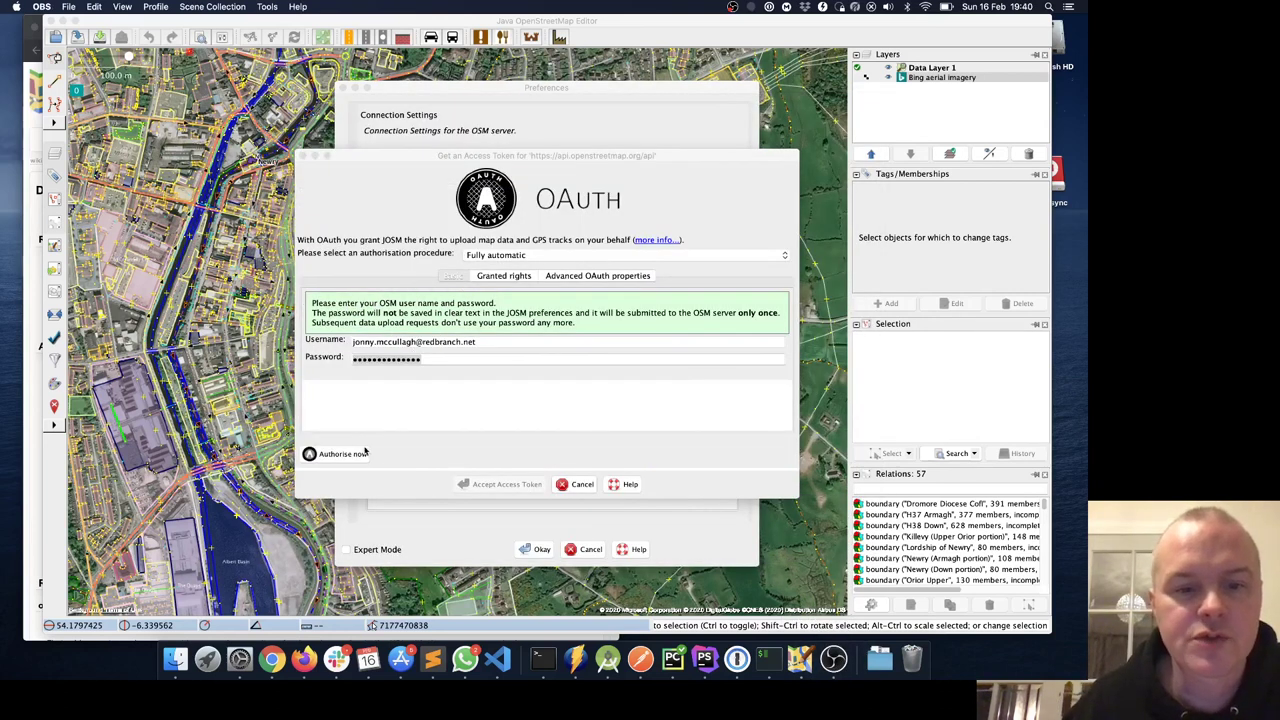
{"action": "left_click", "coordinate": [345, 454]}
{"action": "left_click", "coordinate": [347, 457]}
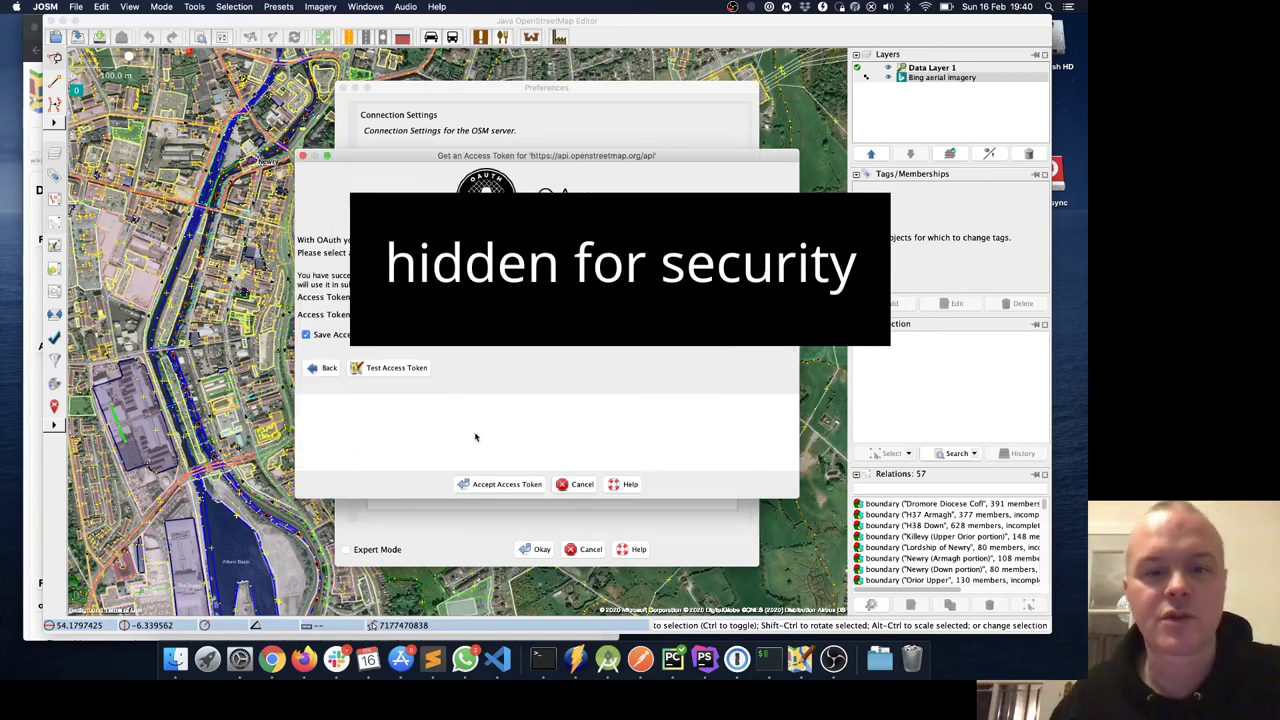
{"action": "left_click", "coordinate": [516, 484]}
{"action": "left_click", "coordinate": [538, 550]}
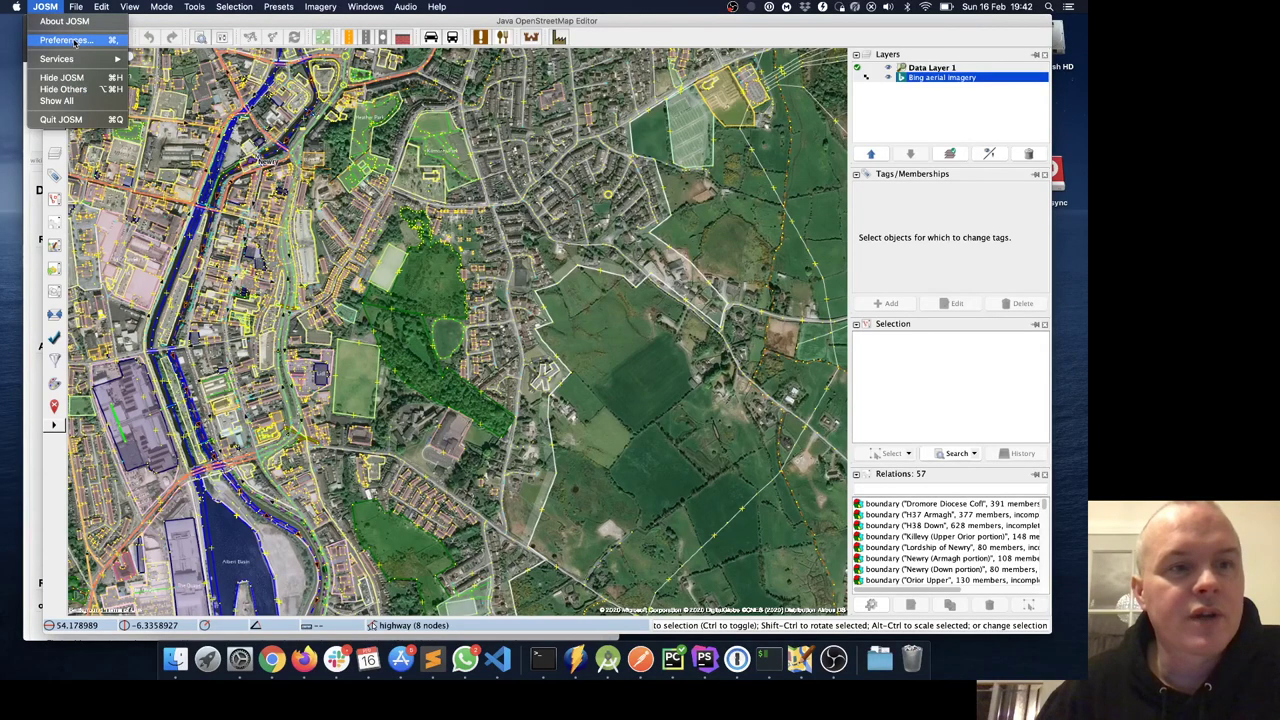
Step: Download the list of available plug-ins in the preferences, search it for "building" and select buildings_tools for installation
{"action": "left_click", "coordinate": [75, 40]}
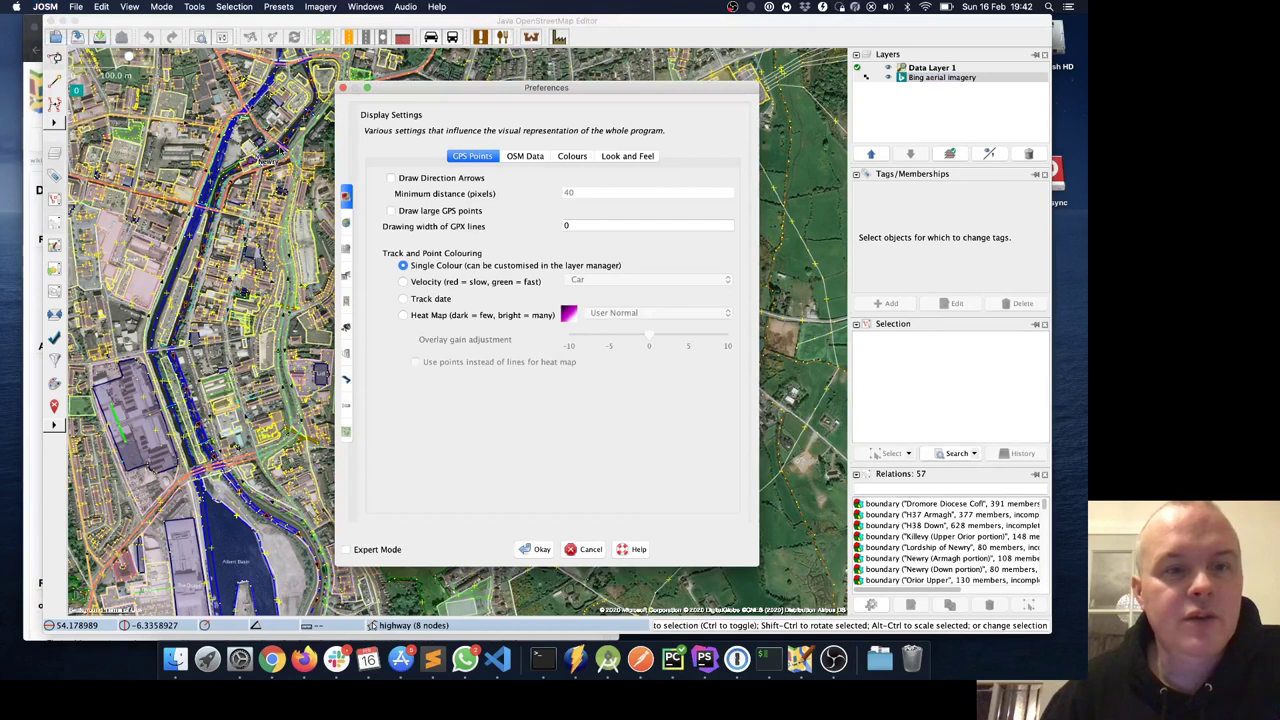
{"action": "left_click", "coordinate": [346, 273]}
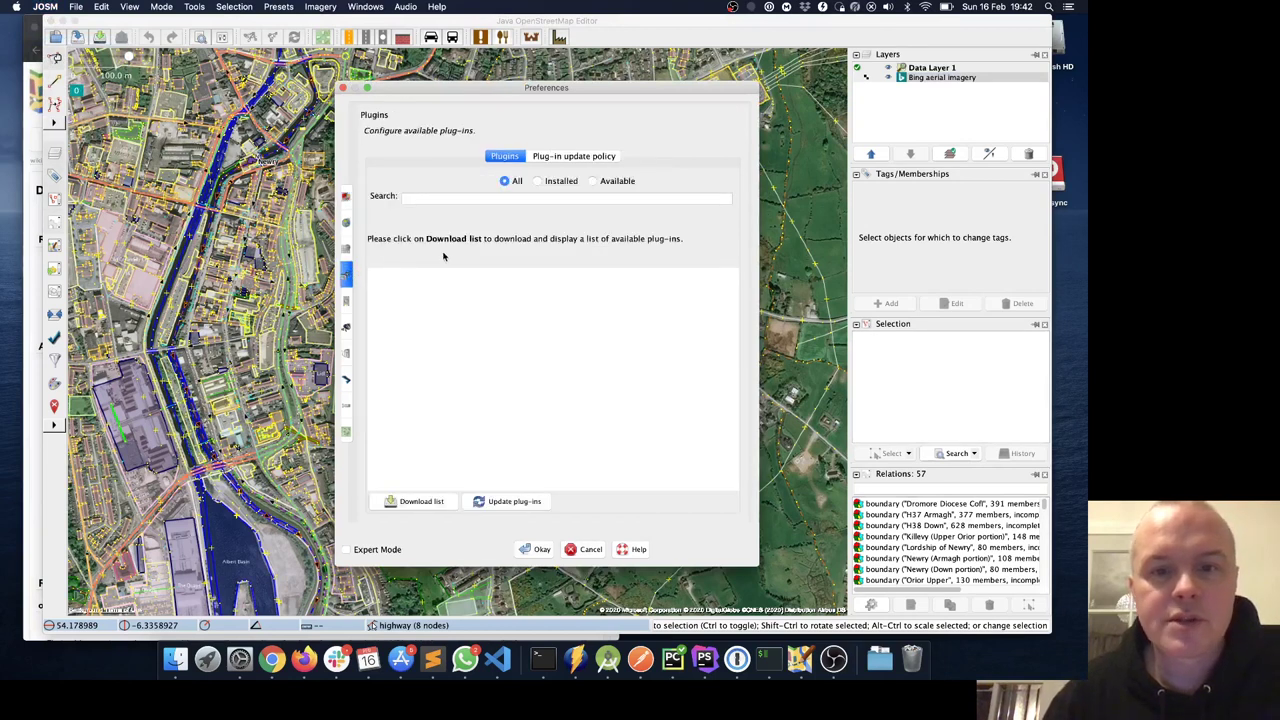
{"action": "left_click", "coordinate": [440, 502]}
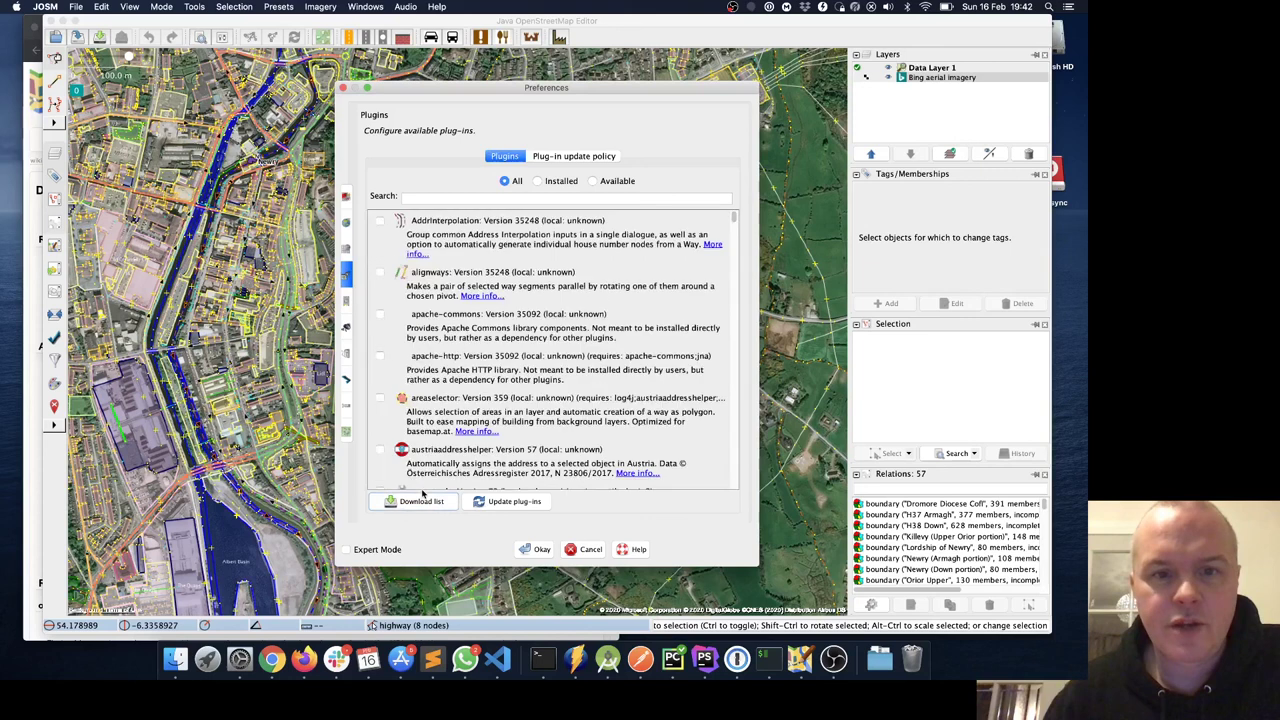
{"action": "scroll", "coordinate": [489, 292], "scroll_direction": "down", "scroll_amount": 1}
{"action": "scroll", "coordinate": [490, 300], "scroll_direction": "up", "scroll_amount": 1}
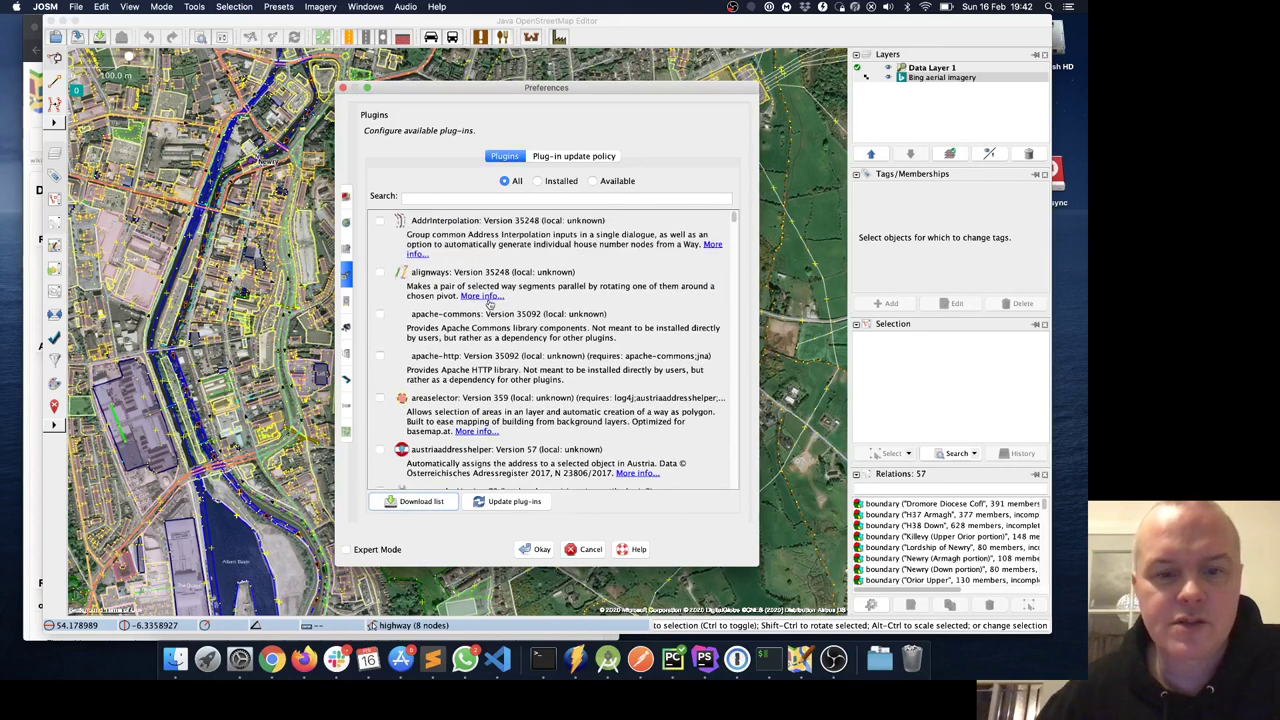
{"action": "left_click", "coordinate": [463, 197]}
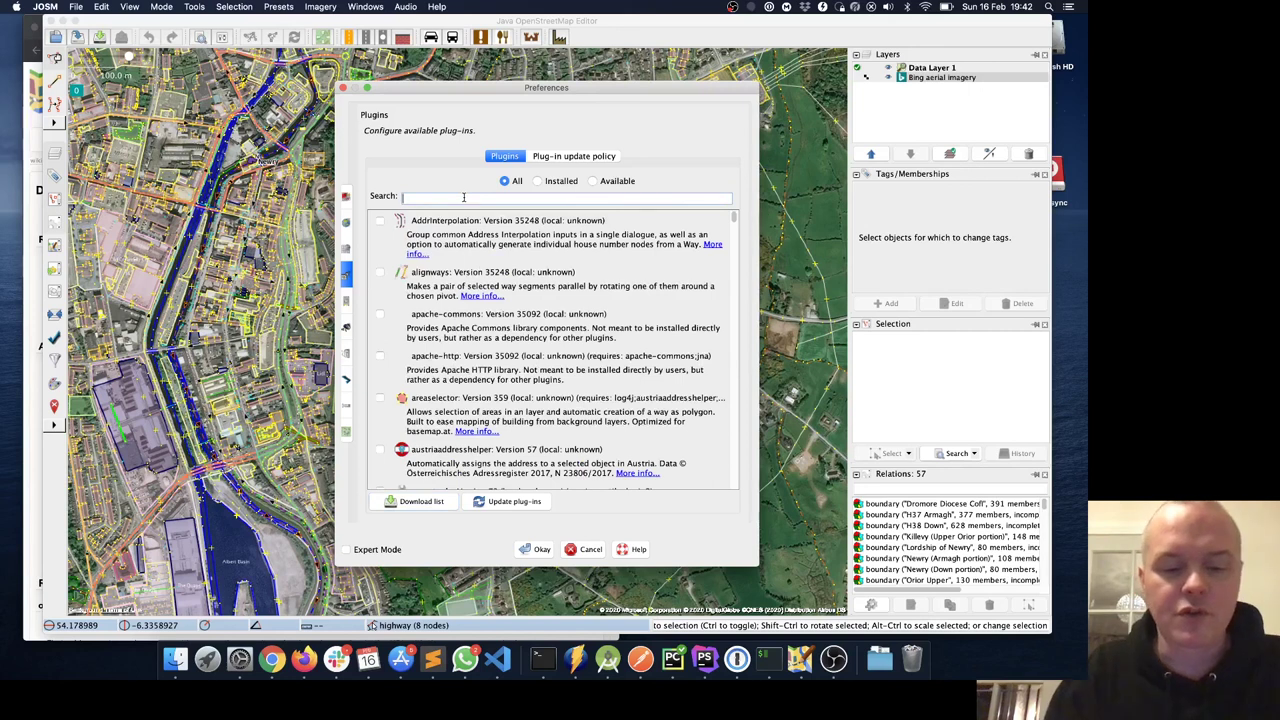
{"action": "type", "text": "building"}
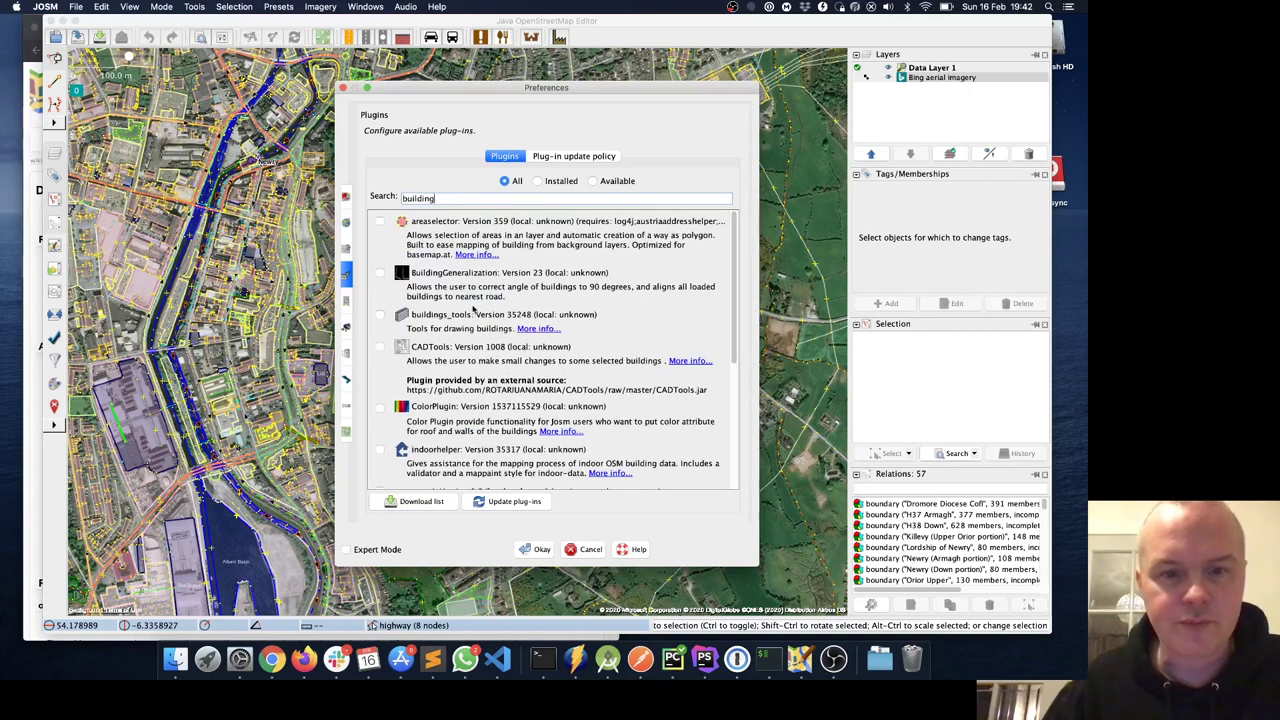
{"action": "left_click", "coordinate": [380, 315]}
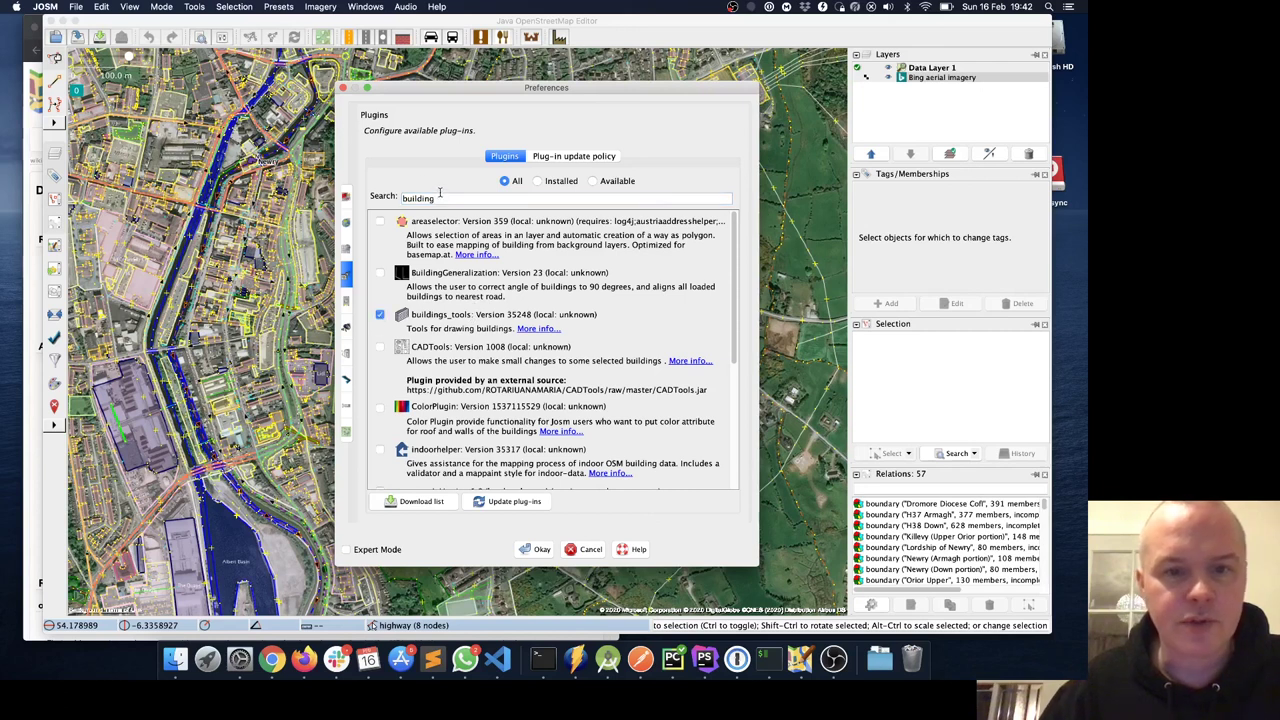
Step: Search the plug-in list for "terracer" and "mapillary" and select the terracer and Mapillary plug-ins for installation
{"action": "left_click_drag", "start_coordinate": [446, 197], "coordinate": [380, 198]}
{"action": "type", "text": "terracer"}
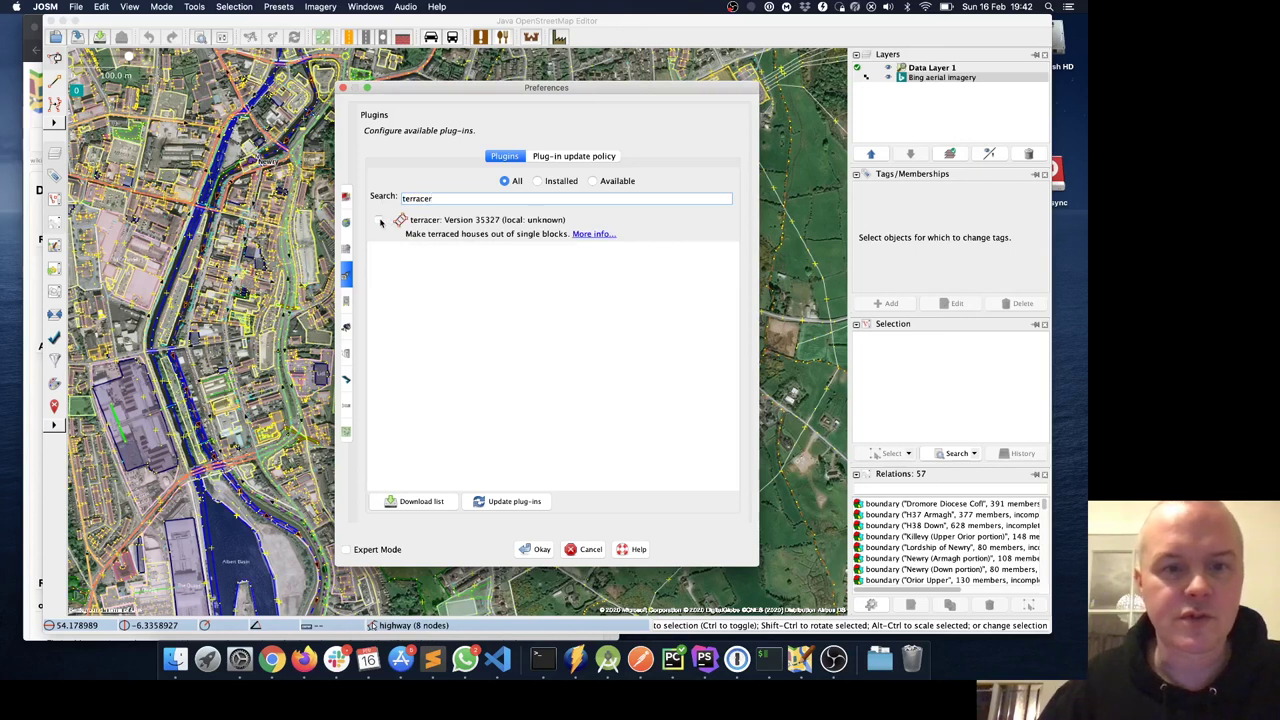
{"action": "left_click", "coordinate": [380, 222]}
{"action": "left_click_drag", "start_coordinate": [446, 197], "coordinate": [388, 197]}
{"action": "type", "text": "mapillary"}
{"action": "left_click", "coordinate": [379, 221]}
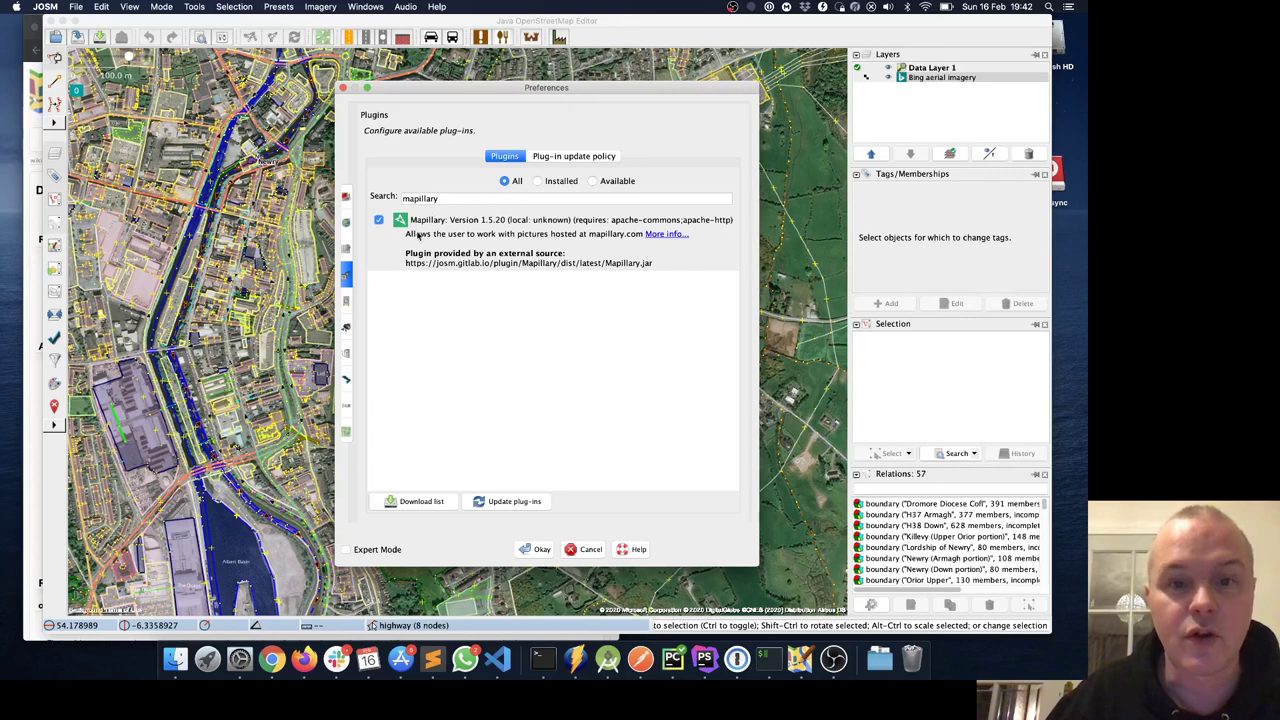
Step: Download the selected plug-ins, accept the preferences and restart JOSM to activate them
{"action": "left_click", "coordinate": [510, 501]}
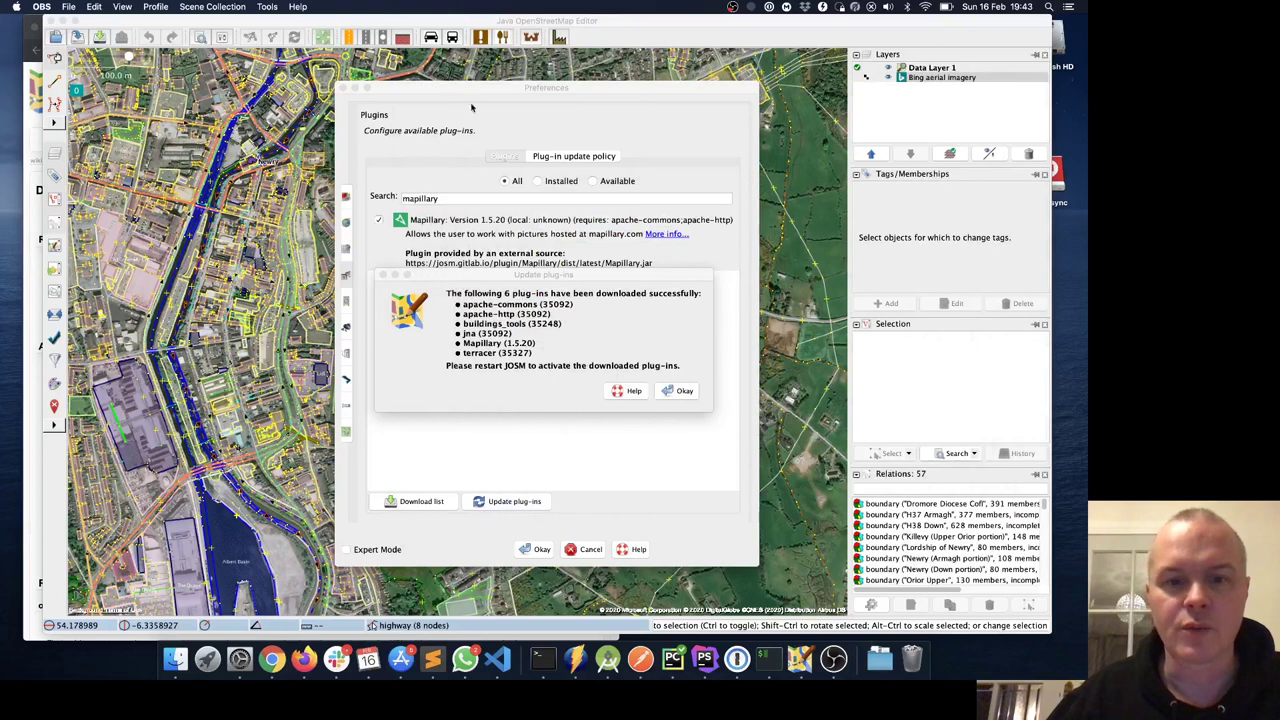
{"action": "left_click", "coordinate": [553, 278]}
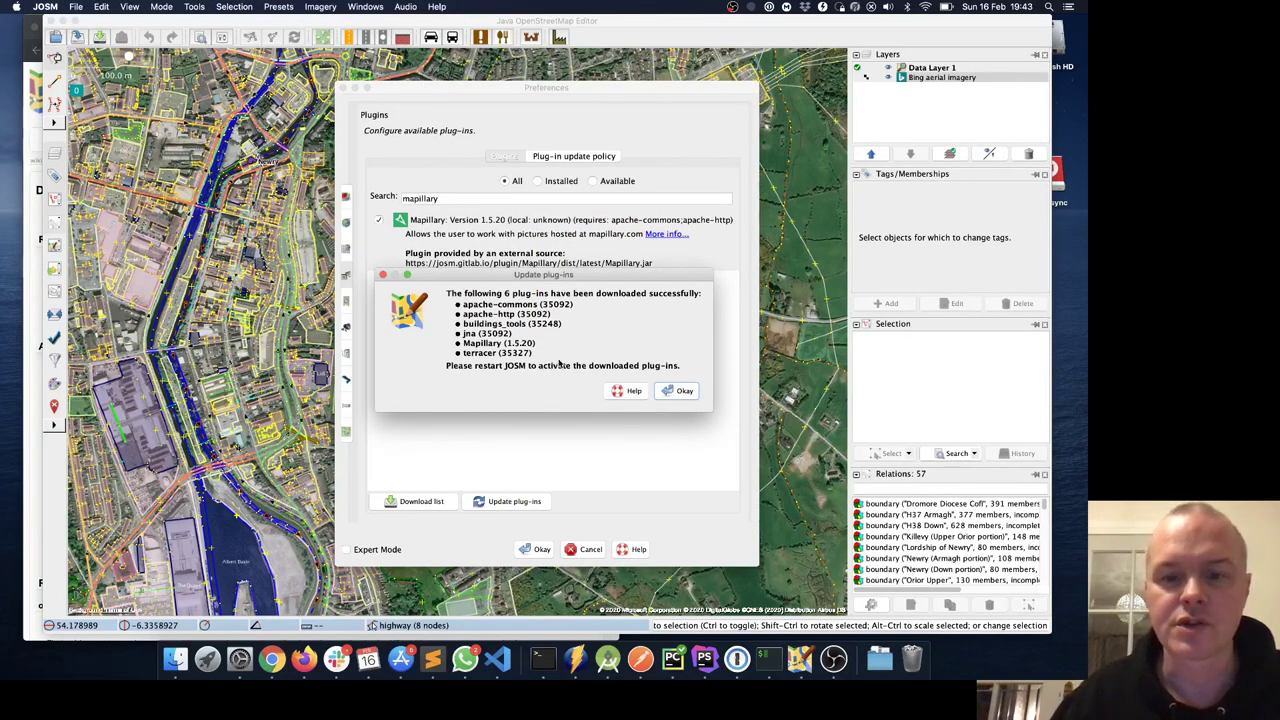
{"action": "left_click", "coordinate": [682, 391]}
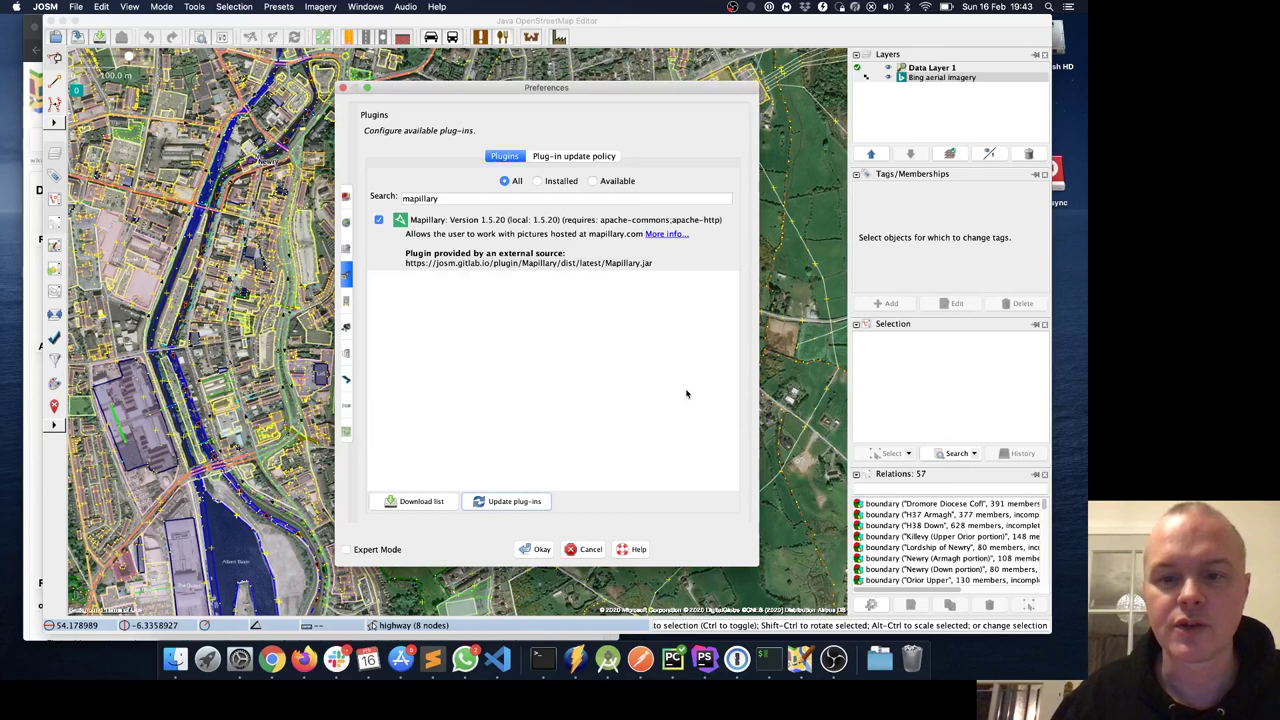
{"action": "left_click", "coordinate": [541, 549]}
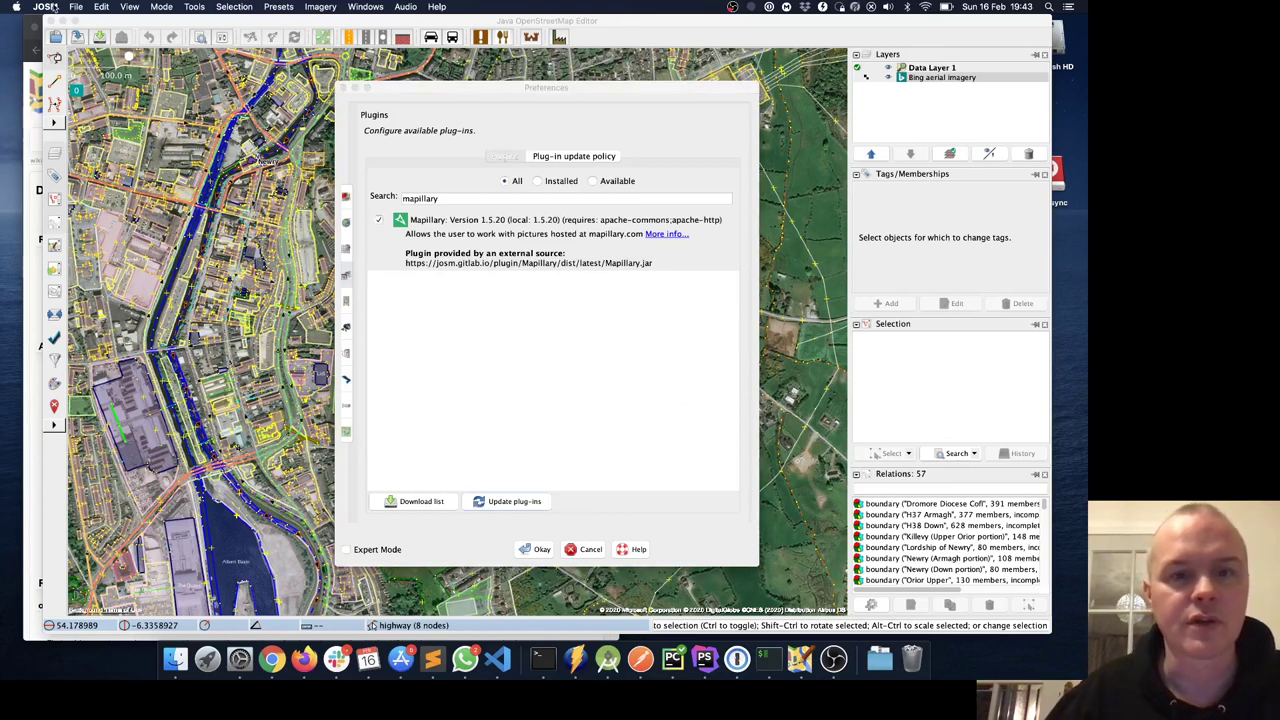
{"action": "left_click", "coordinate": [47, 7]}
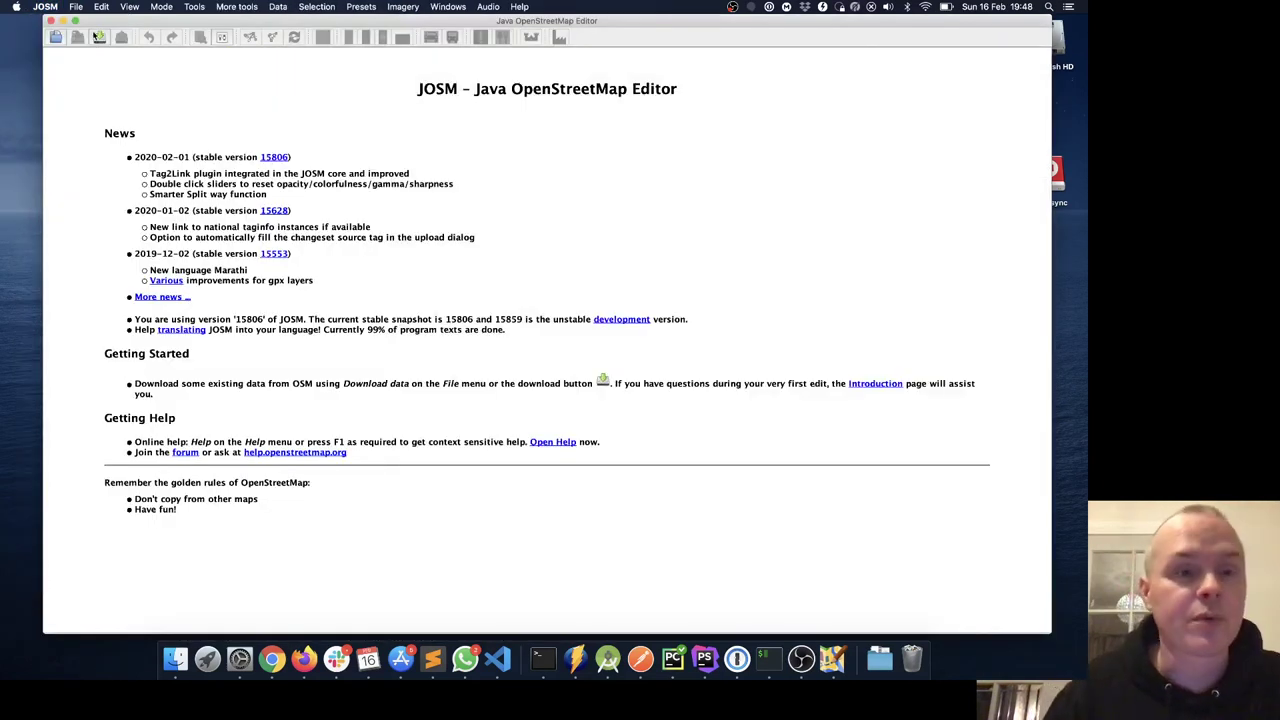
Step: Download the OpenStreetMap data for the preselected Newry area and add Bing aerial imagery as a background layer
{"action": "left_click", "coordinate": [99, 37]}
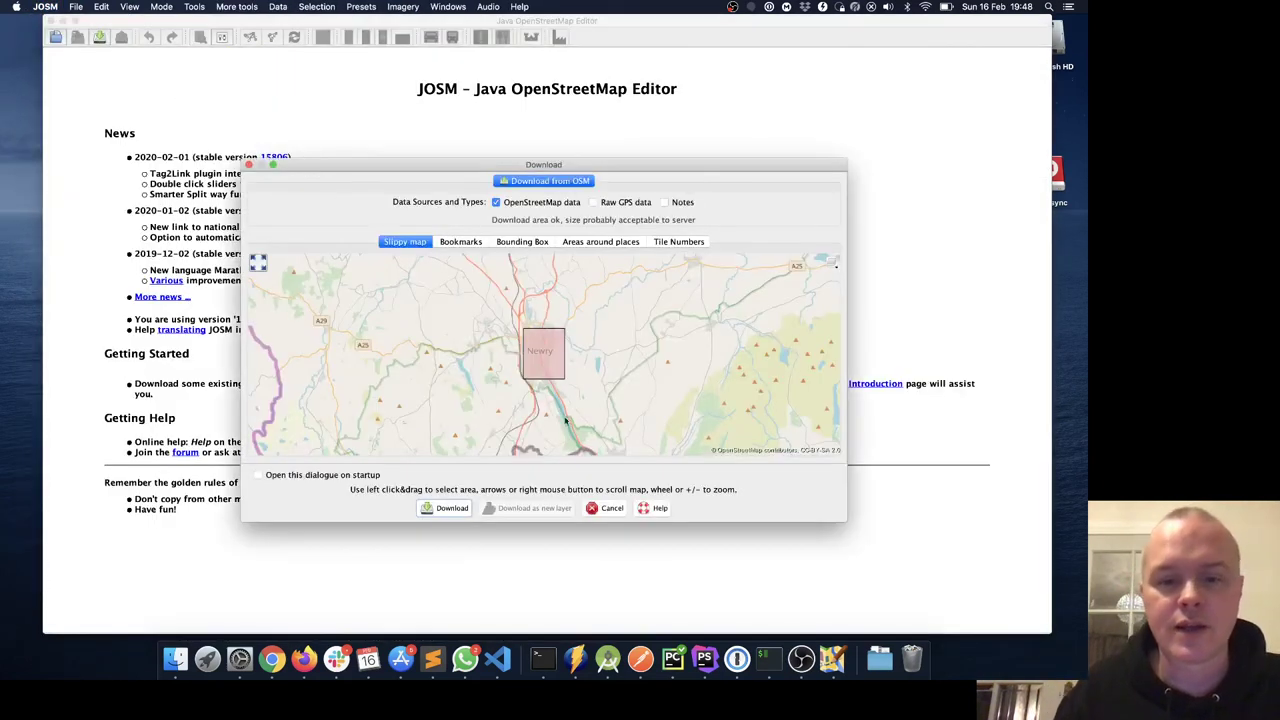
{"action": "left_click", "coordinate": [449, 508]}
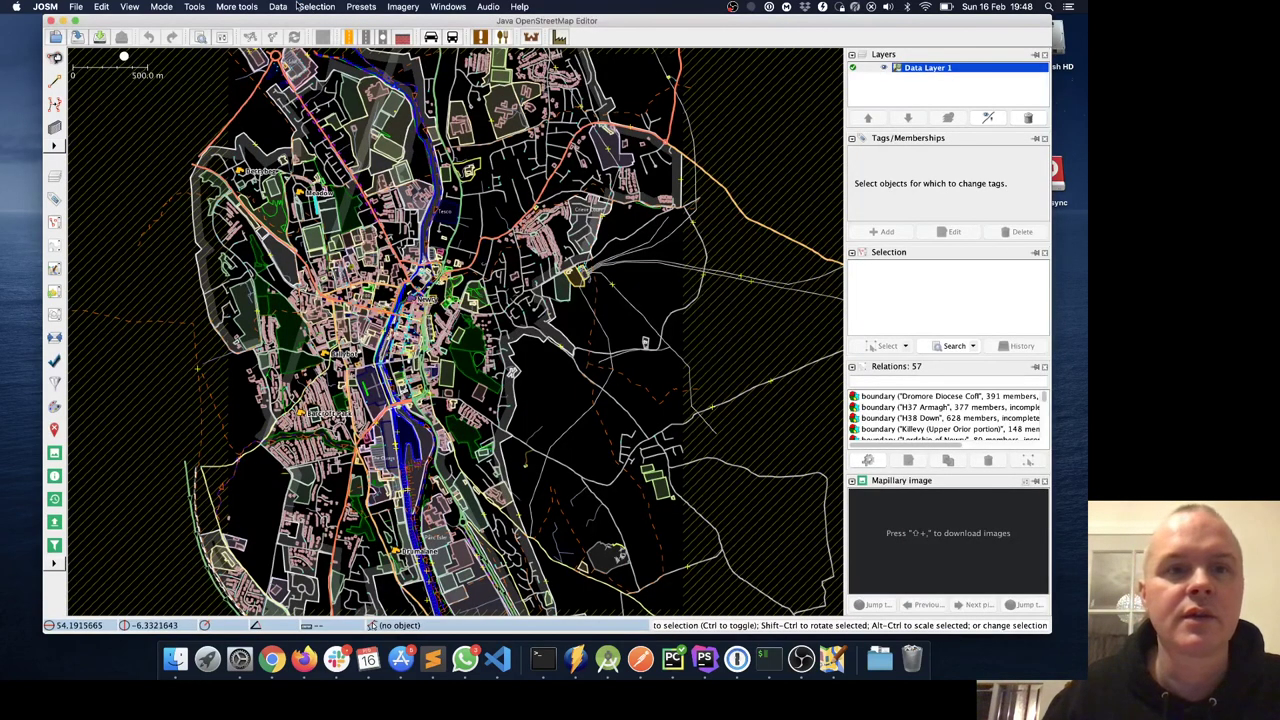
{"action": "left_click", "coordinate": [316, 7]}
{"action": "left_click", "coordinate": [408, 8]}
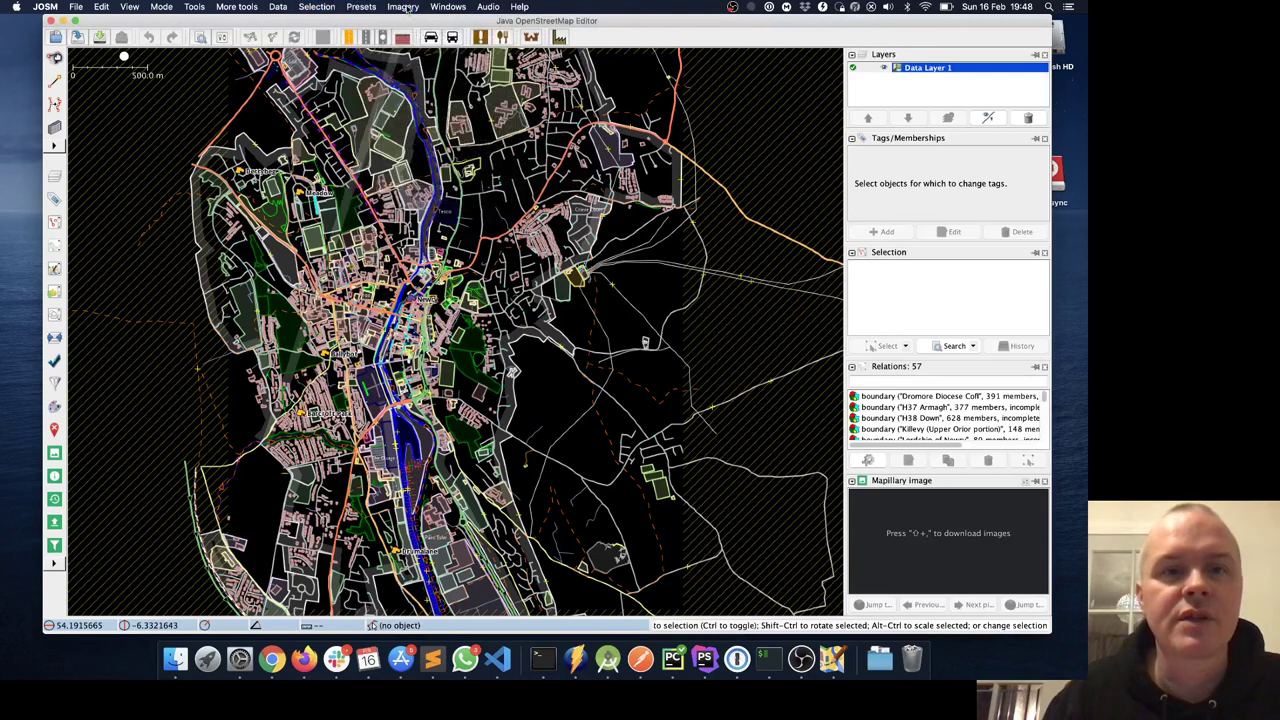
{"action": "left_click", "coordinate": [405, 8]}
{"action": "left_click", "coordinate": [443, 67]}
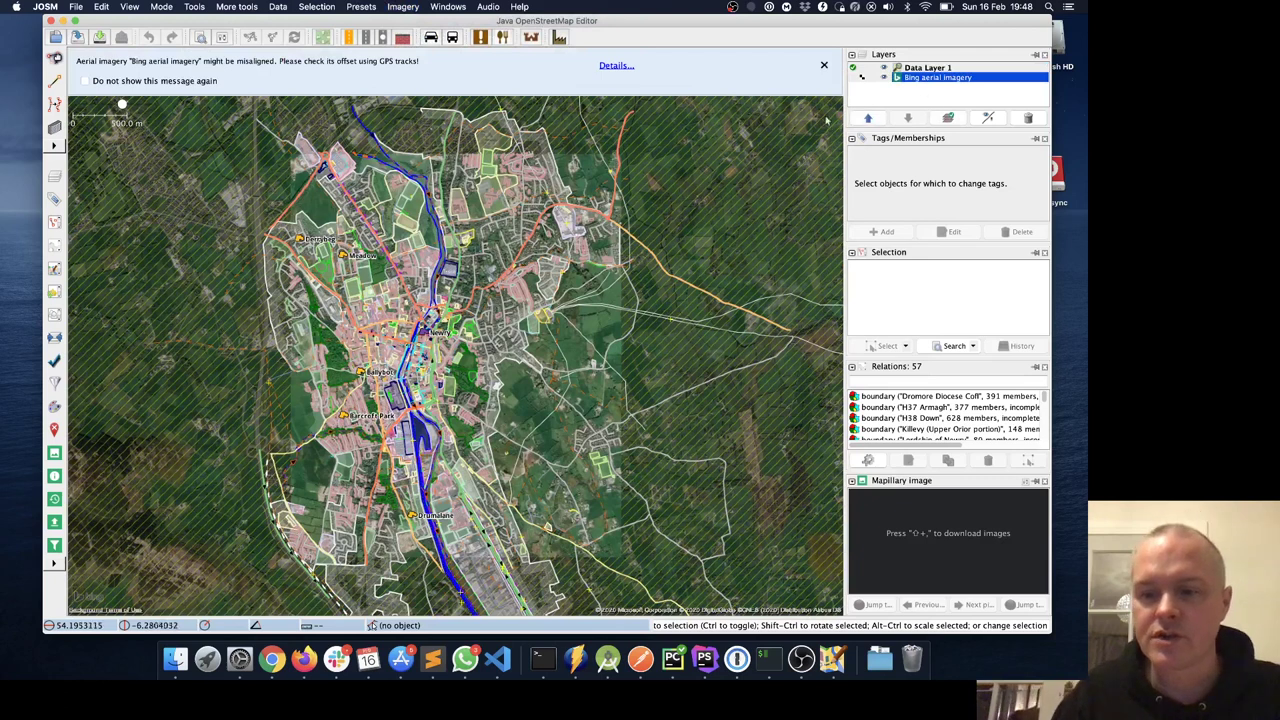
Step: Collapse the Mapillary image panel and expand it again
{"action": "left_click", "coordinate": [852, 482]}
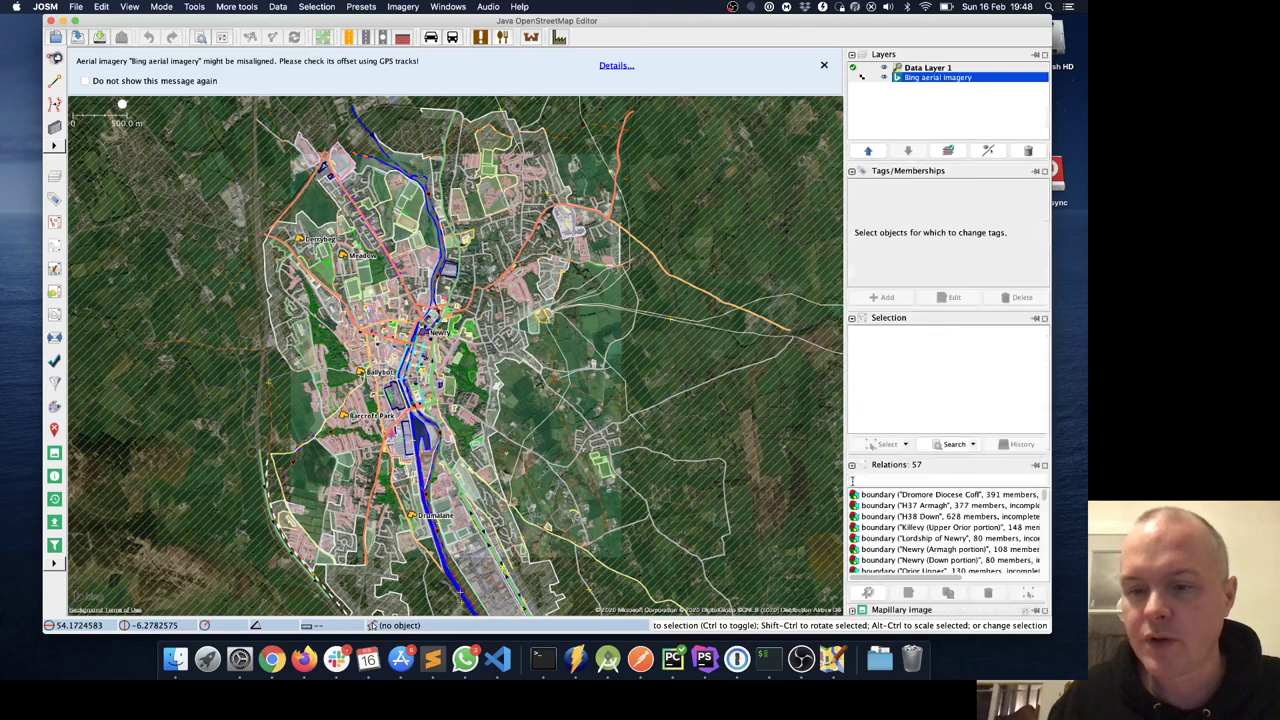
{"action": "left_click", "coordinate": [853, 610]}
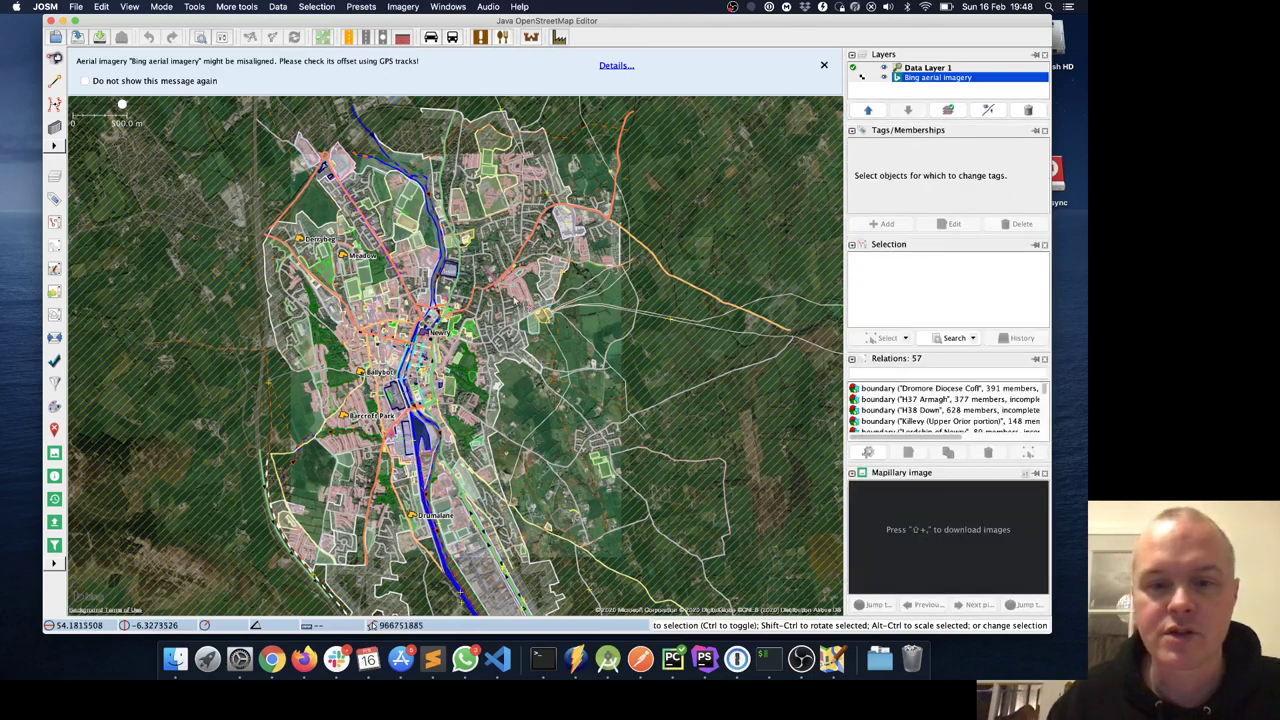
Step: Download Mapillary images for the map area near High Street
{"action": "left_click", "coordinate": [519, 285]}
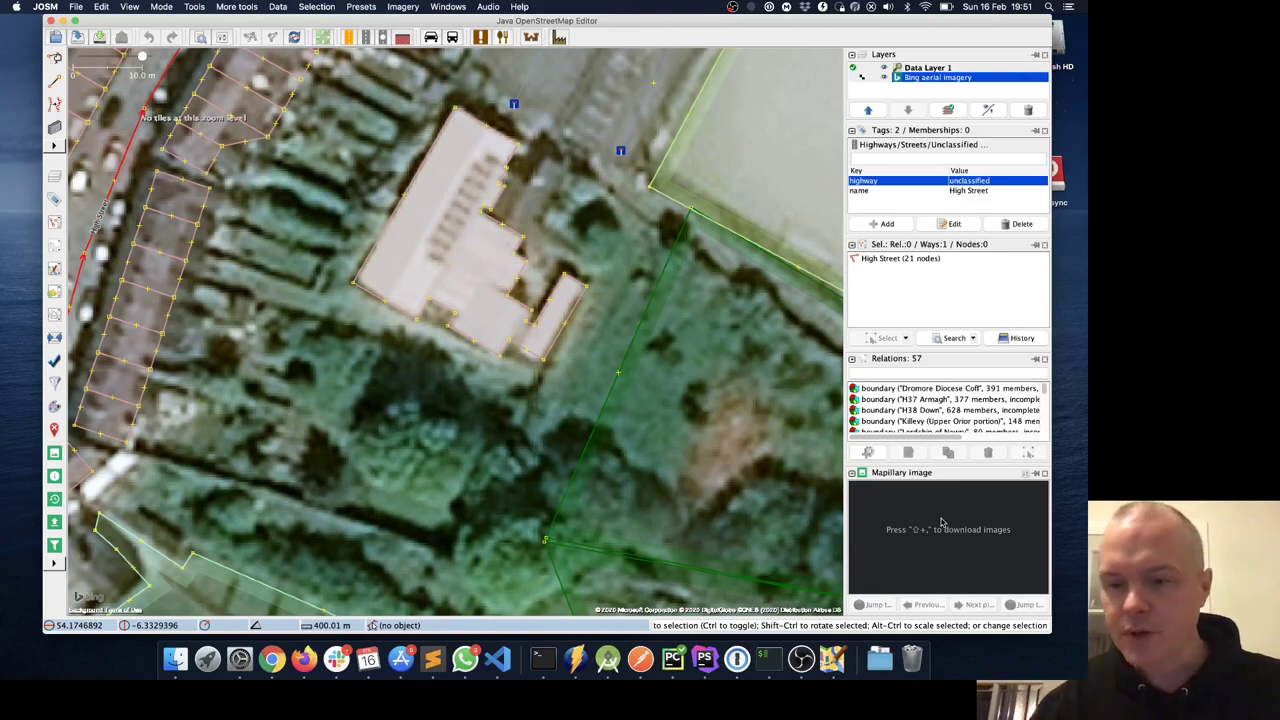
{"action": "key", "text": "plus"}
{"action": "key", "text": "plus"}
{"action": "key", "text": "plus"}
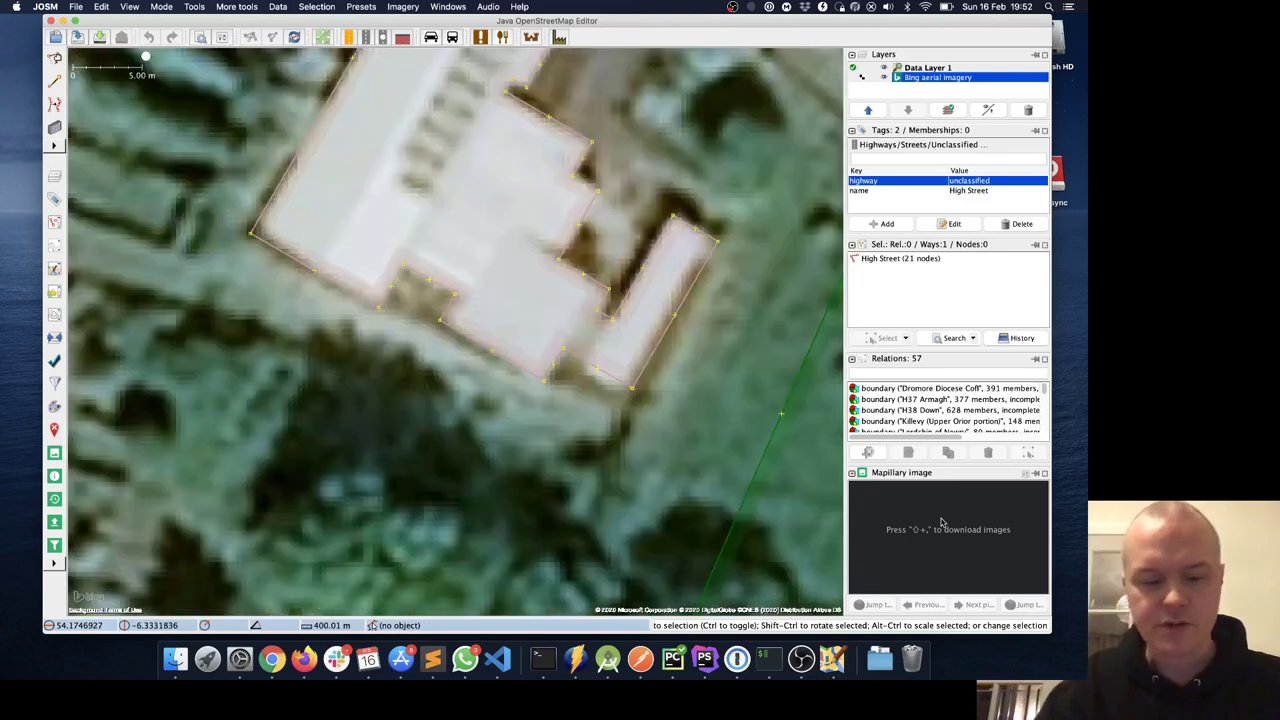
{"action": "key", "text": "alt+comma"}
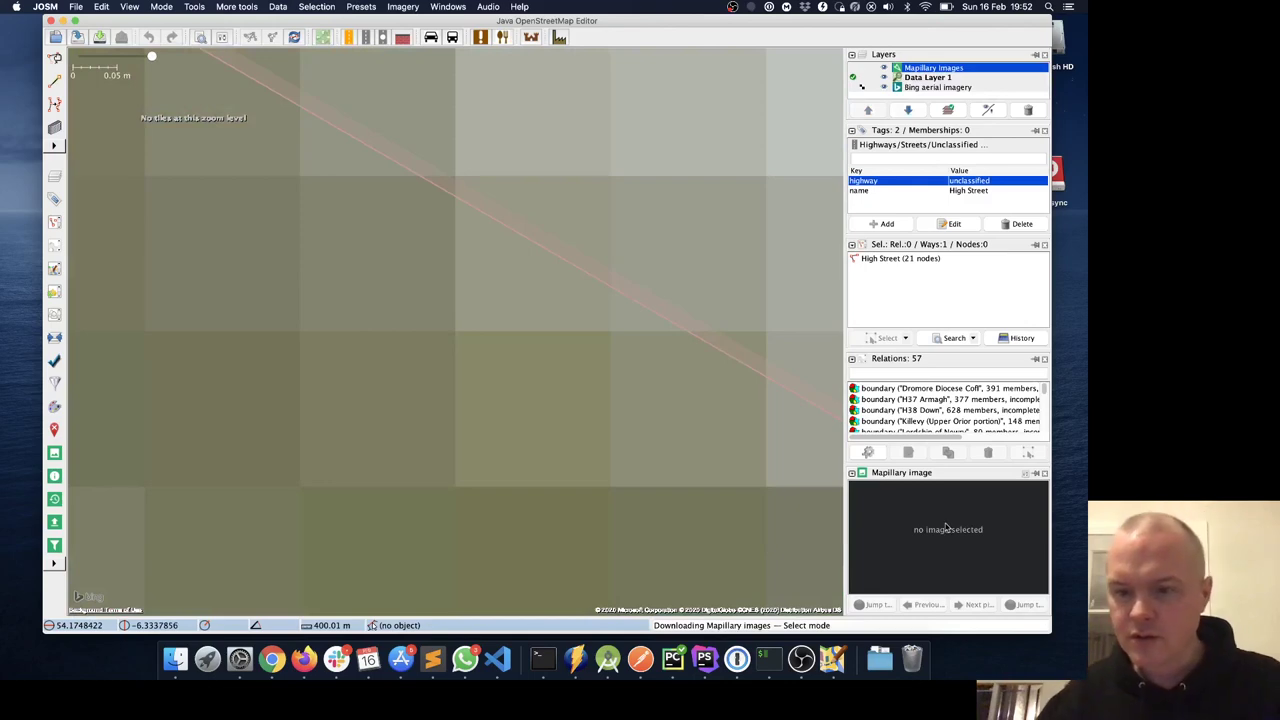
Step: Examine the Mapillary image tracks along the streets around North Street and dismiss the plug-in's notice about the image info panel
{"action": "scroll", "coordinate": [771, 443], "scroll_direction": "down", "scroll_amount": 10}
{"action": "scroll", "coordinate": [698, 404], "scroll_direction": "up", "scroll_amount": 5}
{"action": "scroll", "coordinate": [698, 404], "scroll_direction": "up", "scroll_amount": 3}
{"action": "scroll", "coordinate": [658, 408], "scroll_direction": "down", "scroll_amount": 1}
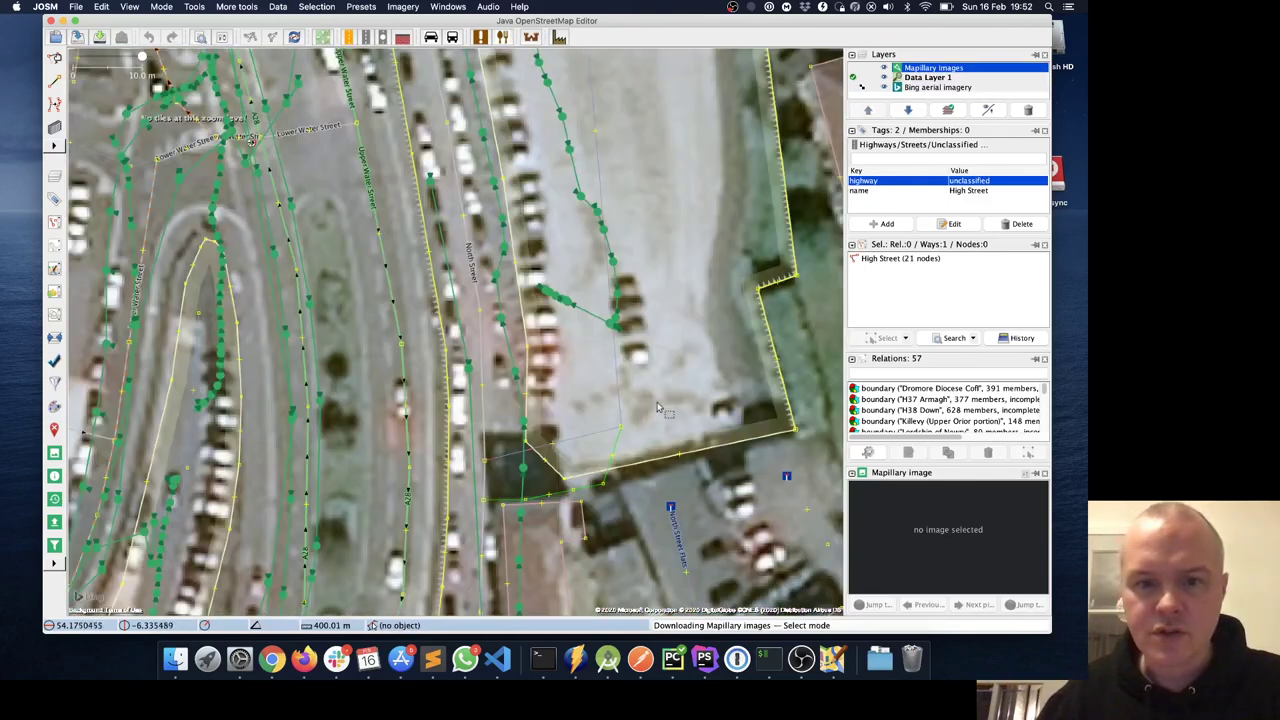
{"action": "scroll", "coordinate": [658, 408], "scroll_direction": "down", "scroll_amount": 2}
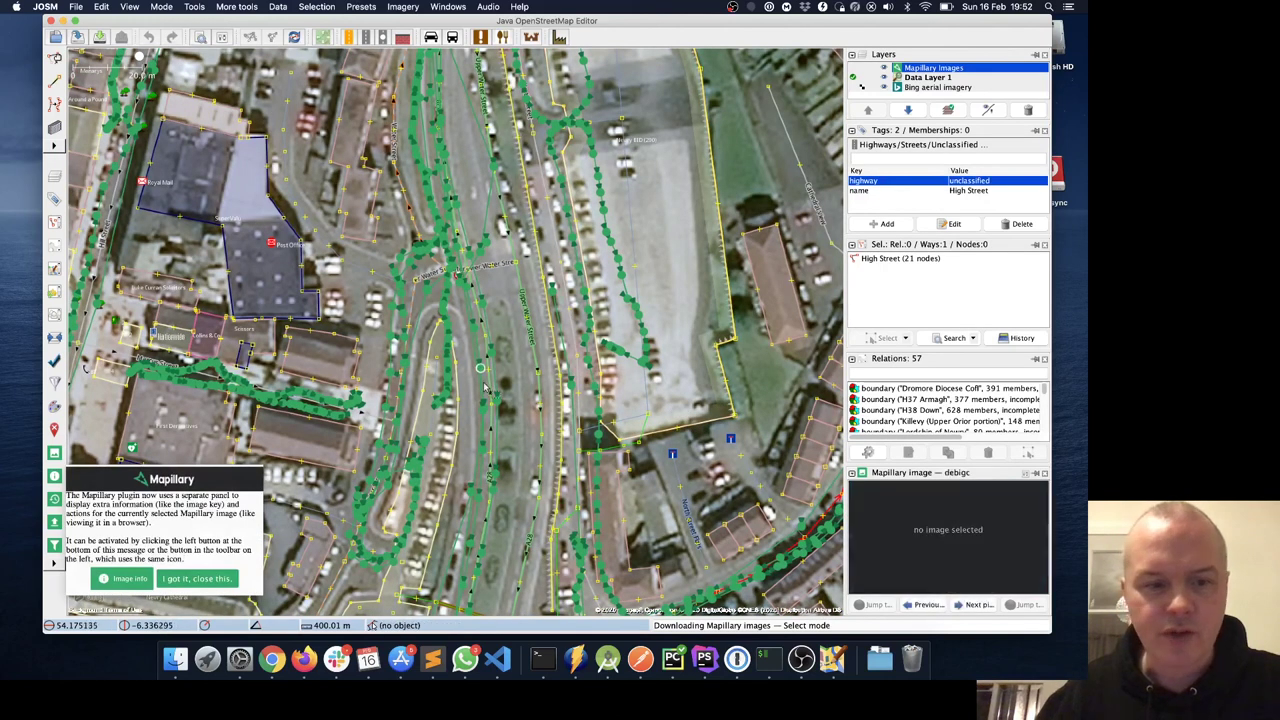
{"action": "left_click", "coordinate": [210, 589]}
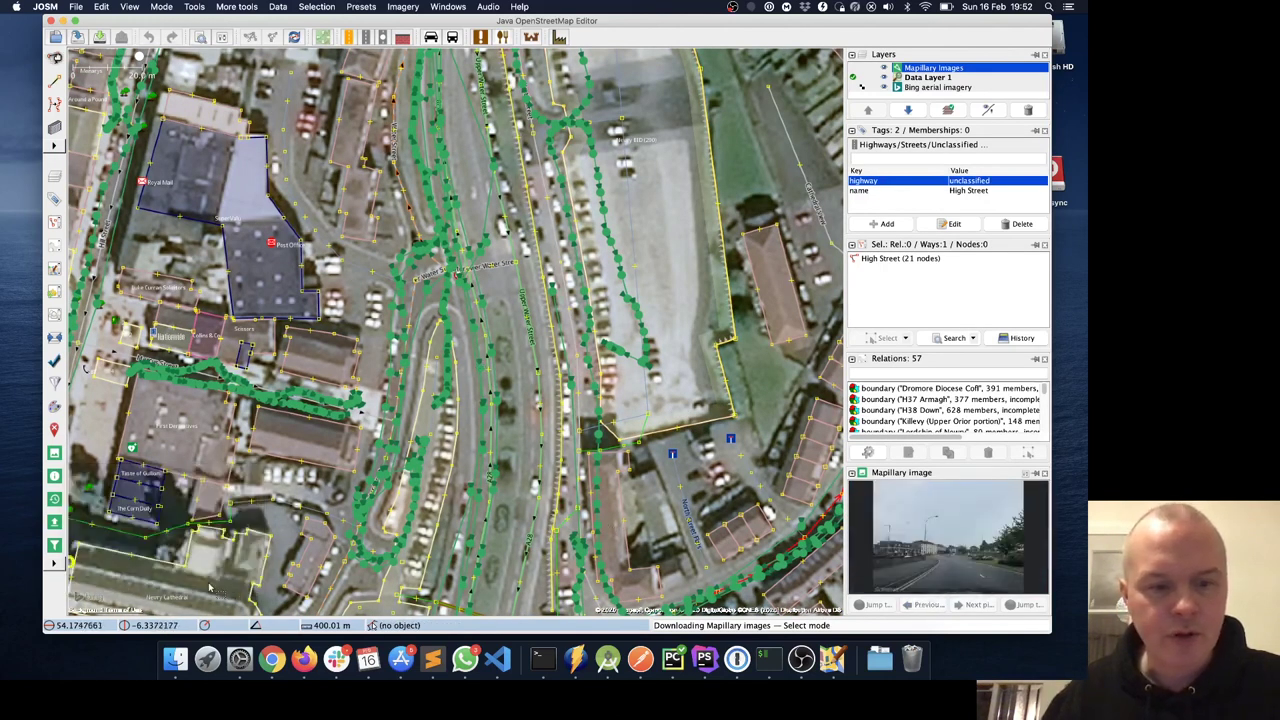
Step: View Mapillary street photos at several points along the image tracks, including on Cecil Street
{"action": "left_click", "coordinate": [785, 567]}
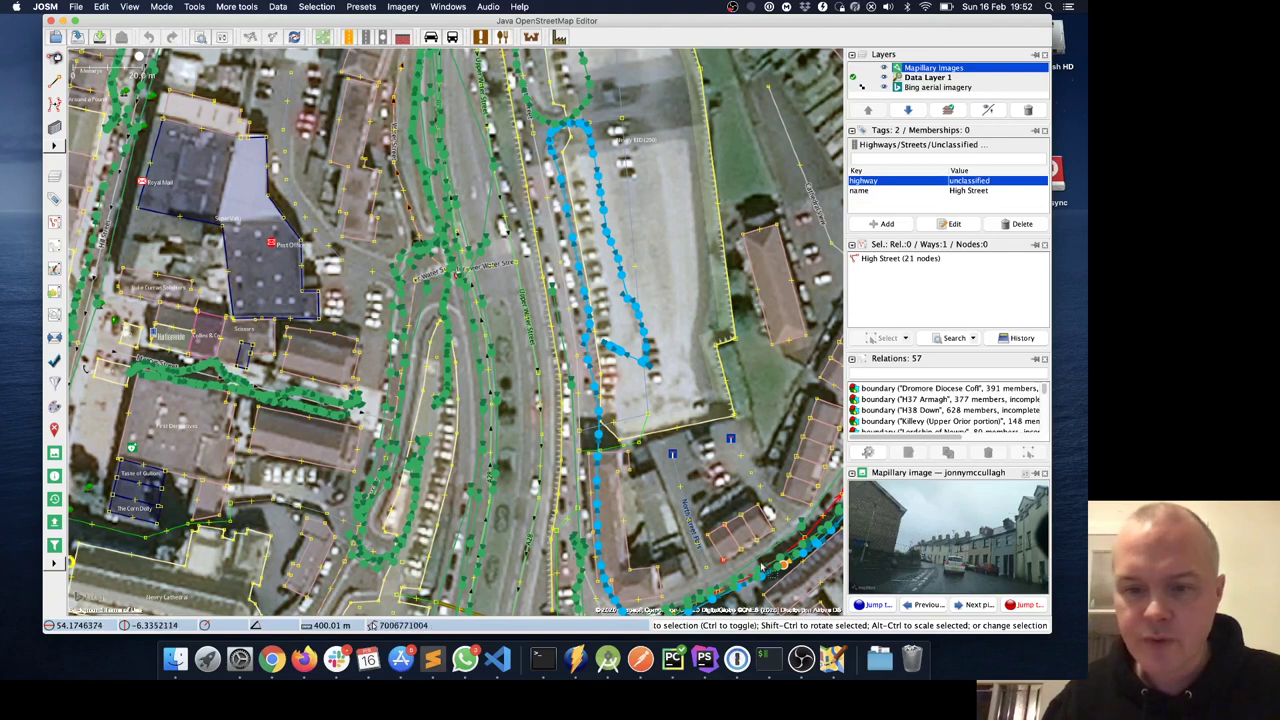
{"action": "left_click", "coordinate": [813, 541]}
{"action": "left_click", "coordinate": [838, 515]}
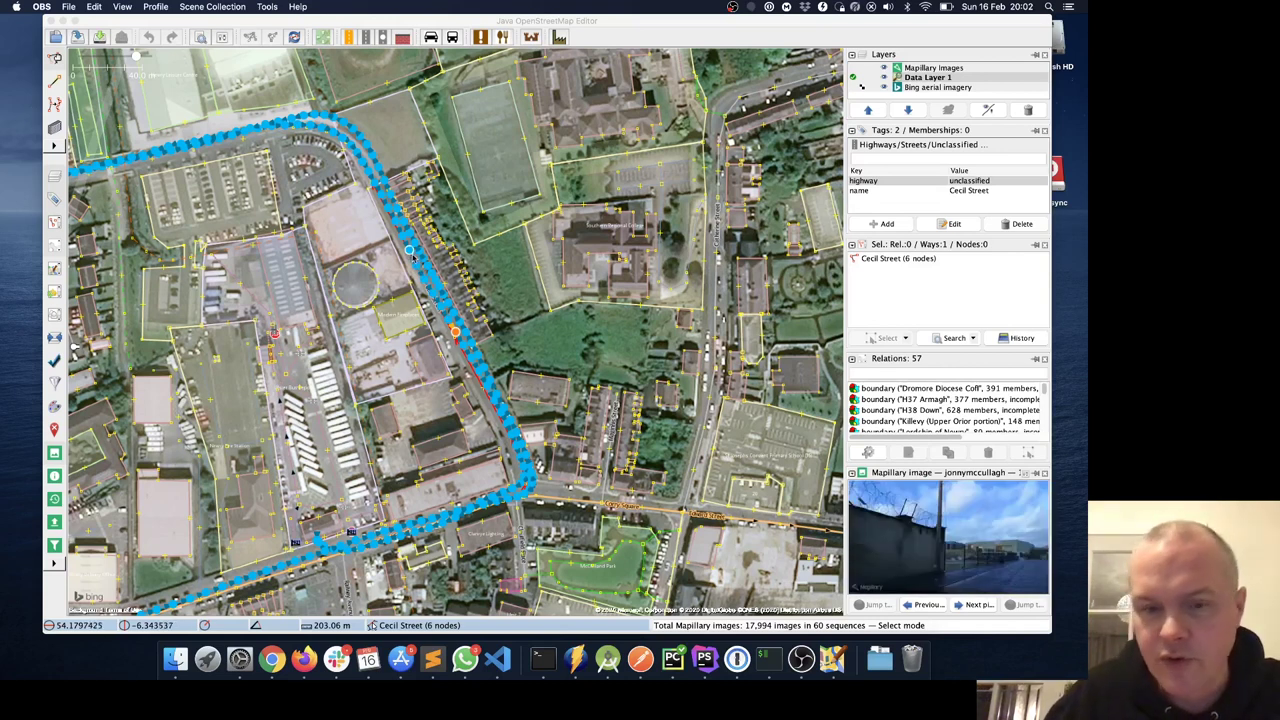
{"action": "left_click", "coordinate": [455, 333]}
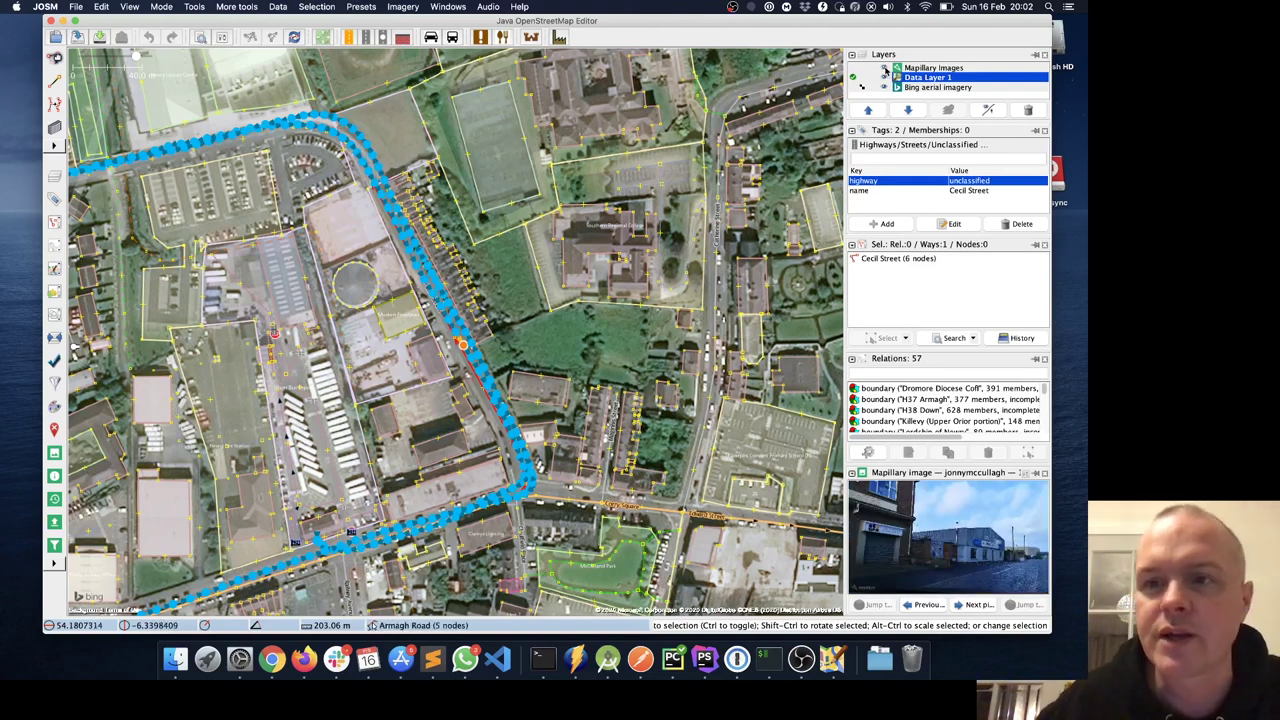
Step: Hide the Mapillary images layer and bring the terraced housing around Meadow into view
{"action": "left_click", "coordinate": [884, 68]}
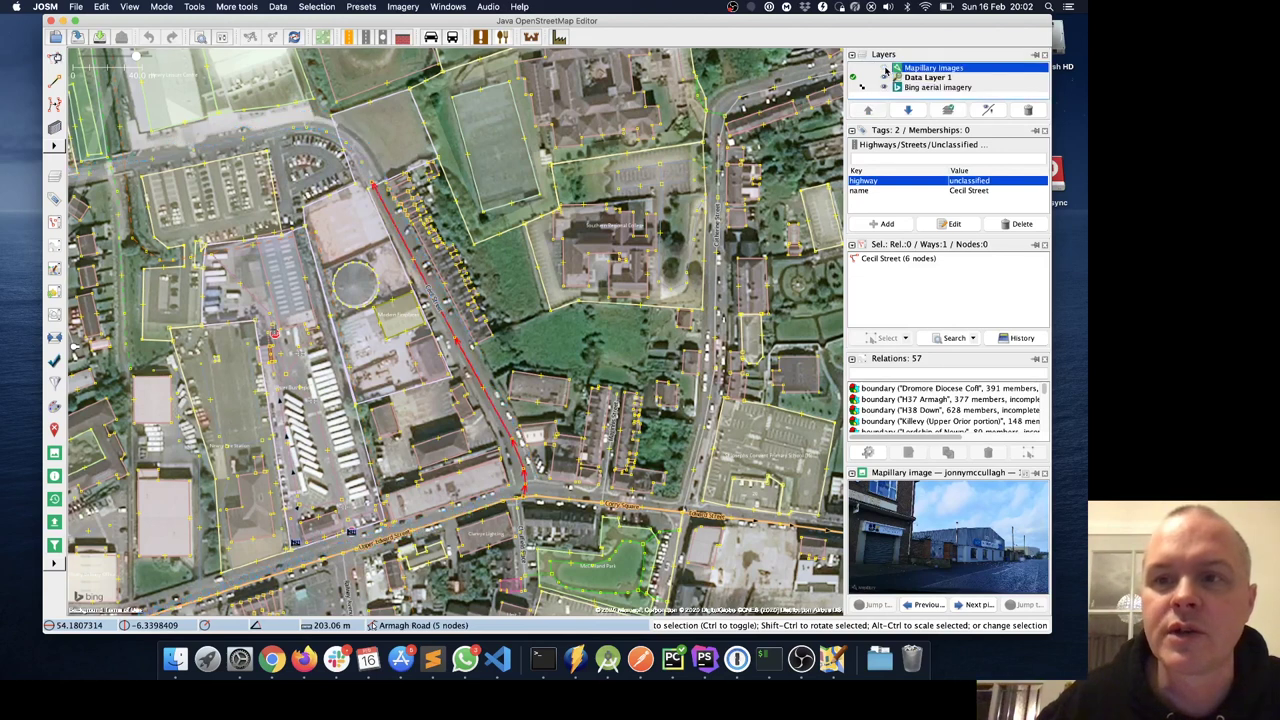
{"action": "left_click_drag", "start_coordinate": [496, 270], "coordinate": [812, 349]}
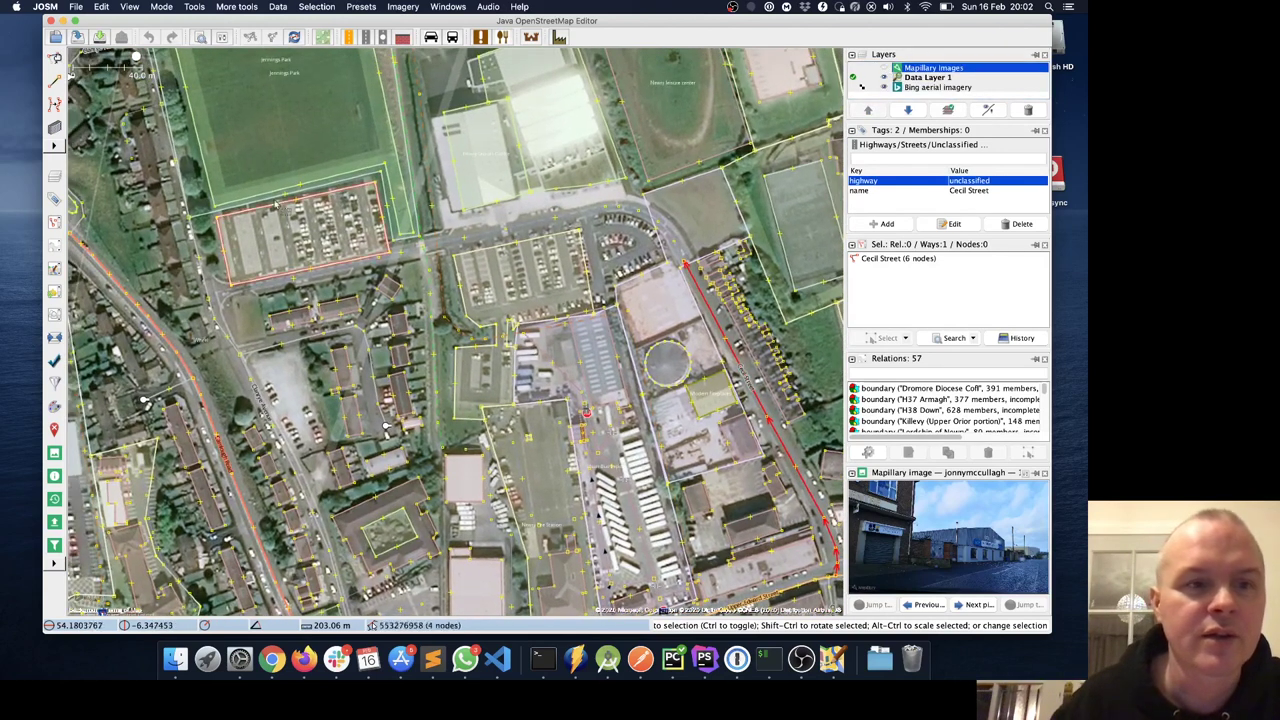
{"action": "left_click_drag", "start_coordinate": [142, 170], "coordinate": [481, 440]}
{"action": "left_click_drag", "start_coordinate": [563, 175], "coordinate": [526, 457]}
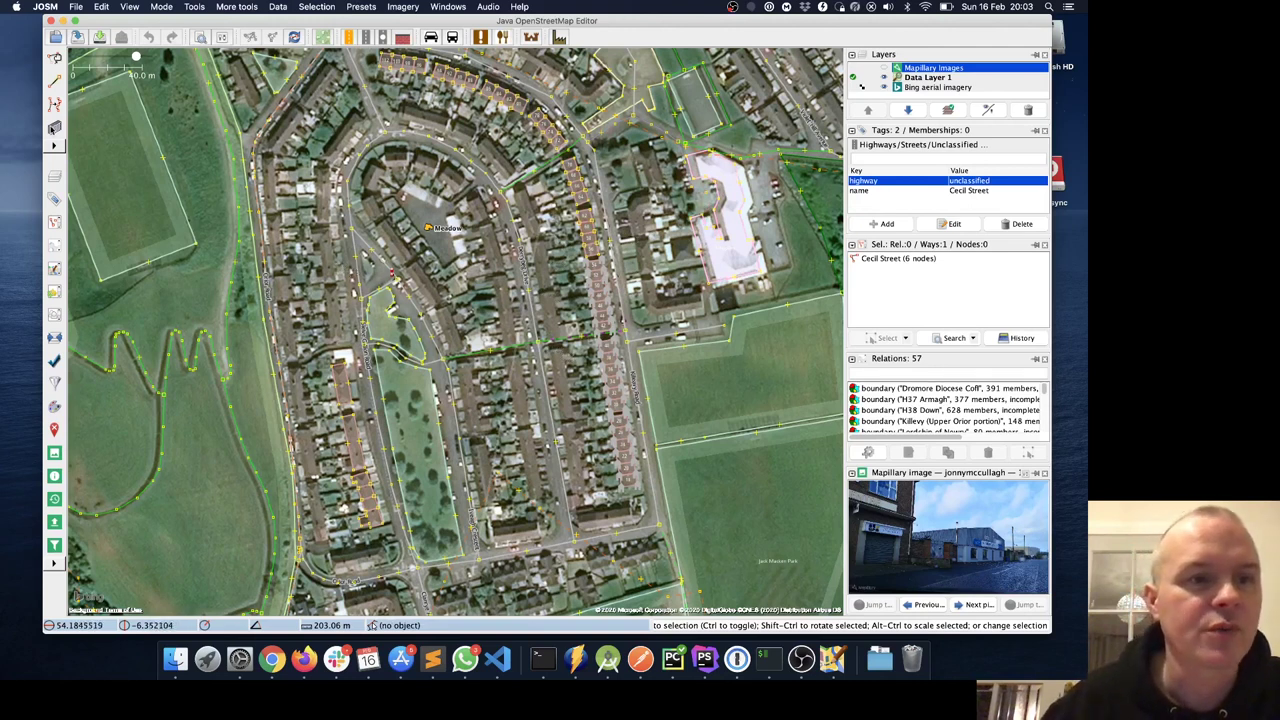
Step: Draw a rectangular building outline about 7.7 m wide over the diagonal terrace beside the road bend northwest of Meadow
{"action": "left_click", "coordinate": [55, 128]}
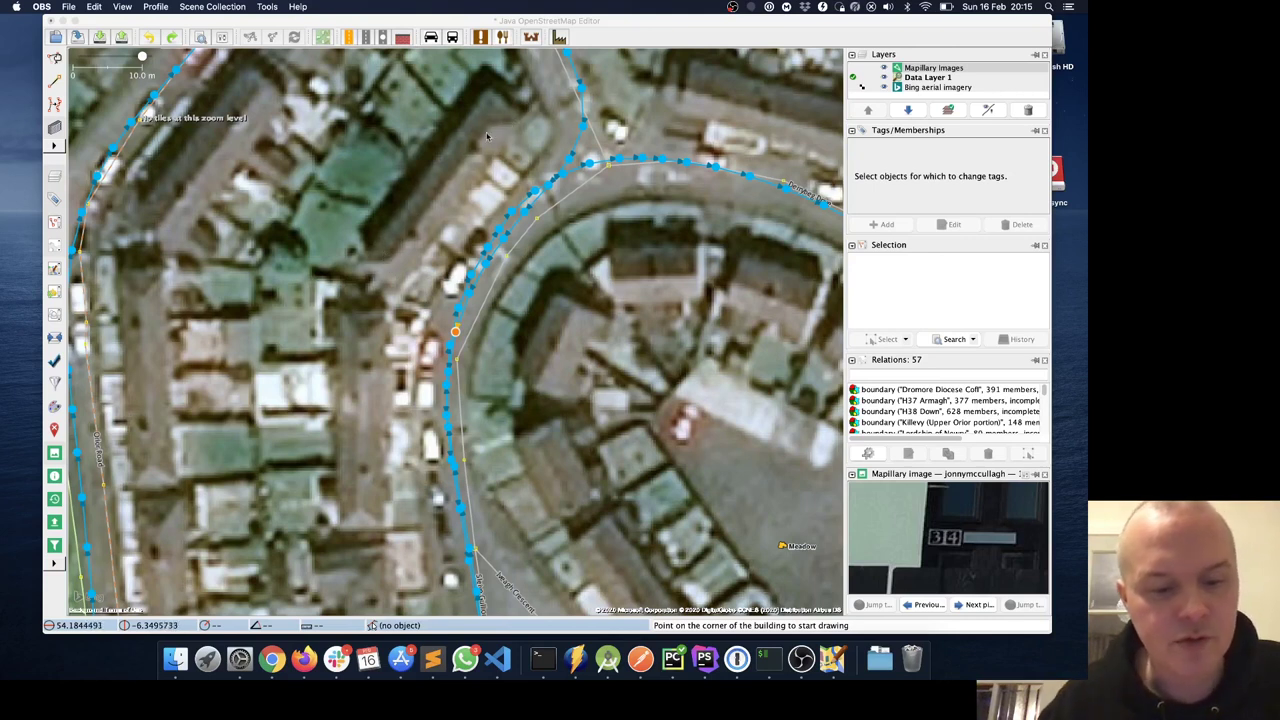
{"action": "left_click", "coordinate": [86, 129]}
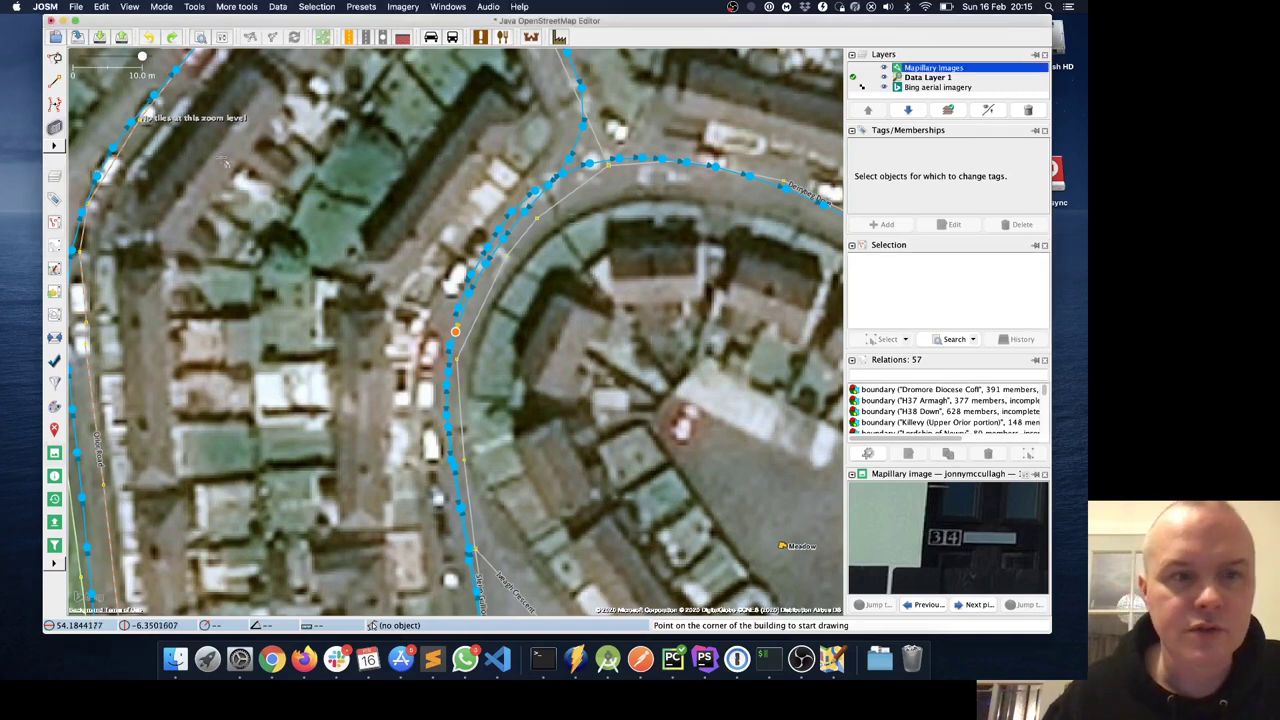
{"action": "left_click", "coordinate": [487, 101]}
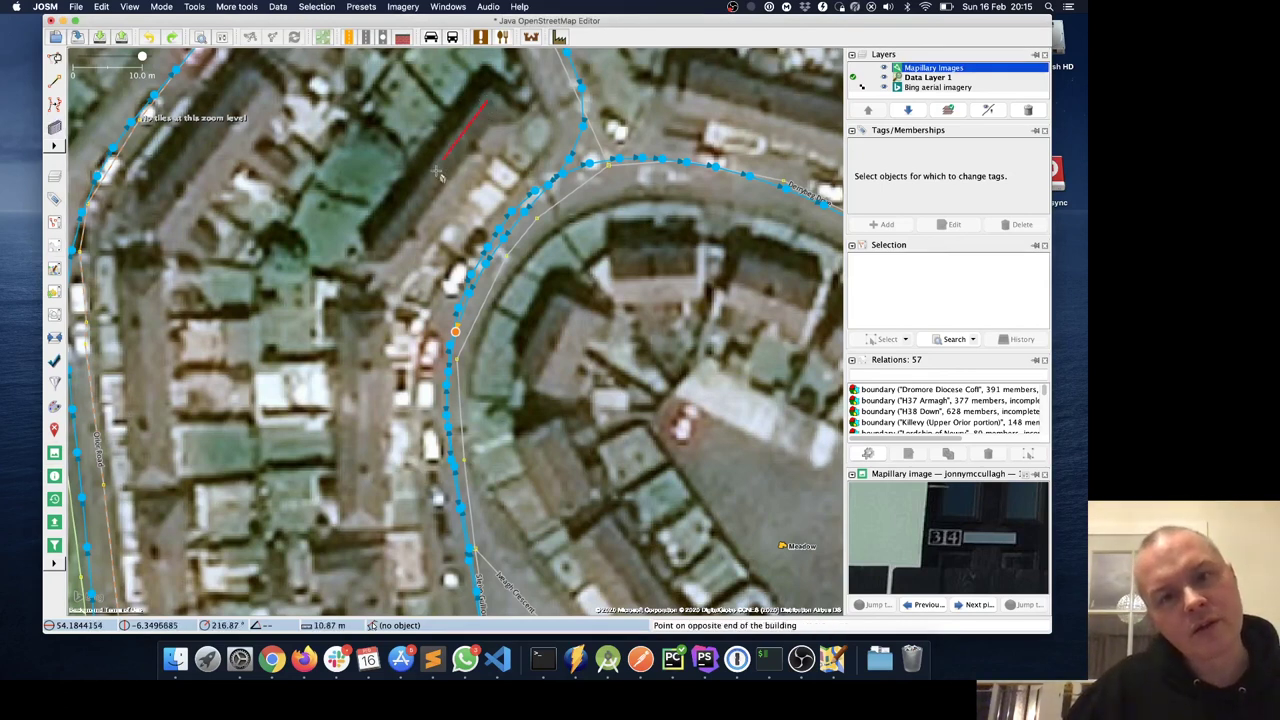
{"action": "left_click", "coordinate": [363, 263]}
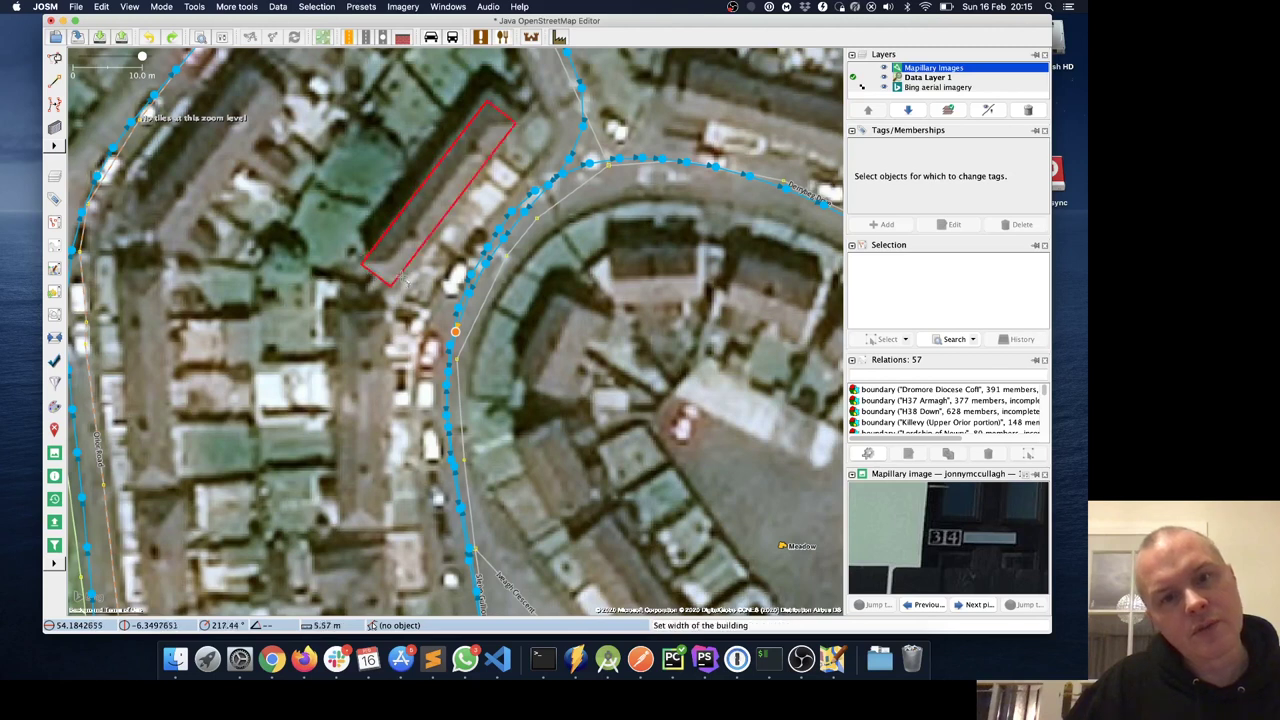
{"action": "left_click", "coordinate": [416, 295]}
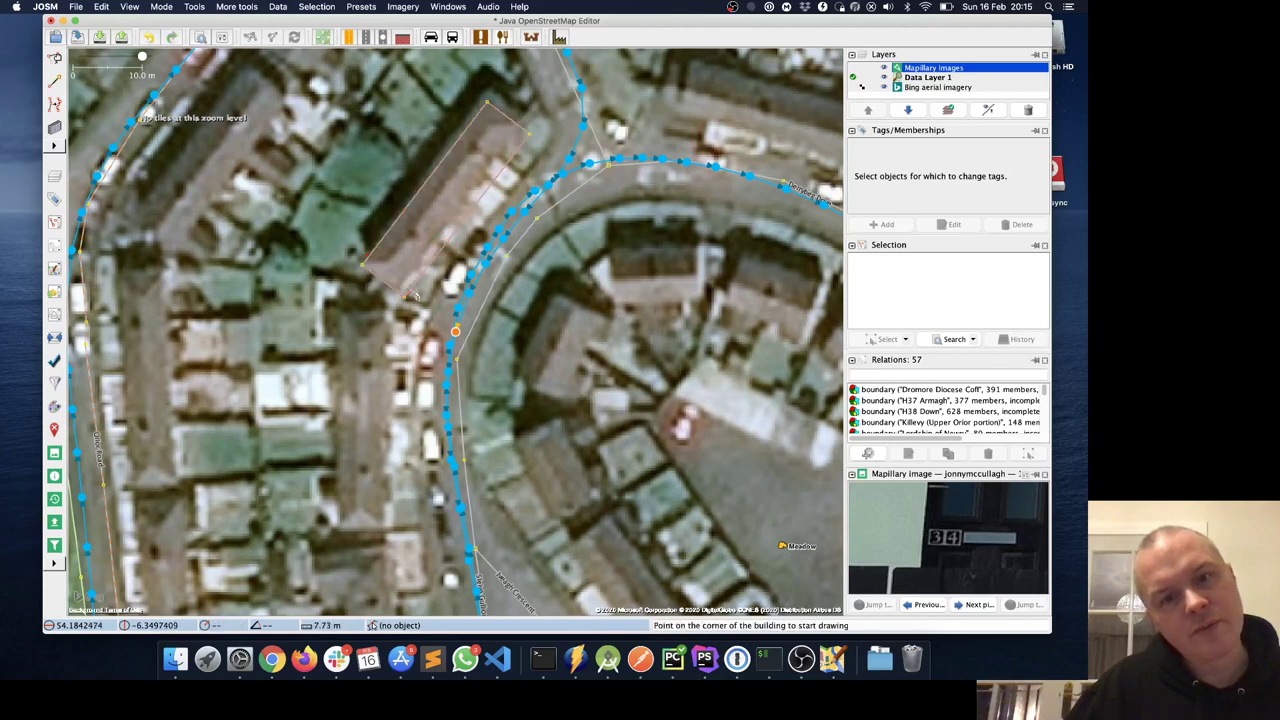
Step: Start terracing the diagonal building outline, with lowest house number 34, highest number 40 and 4 segments
{"action": "key", "text": "s"}
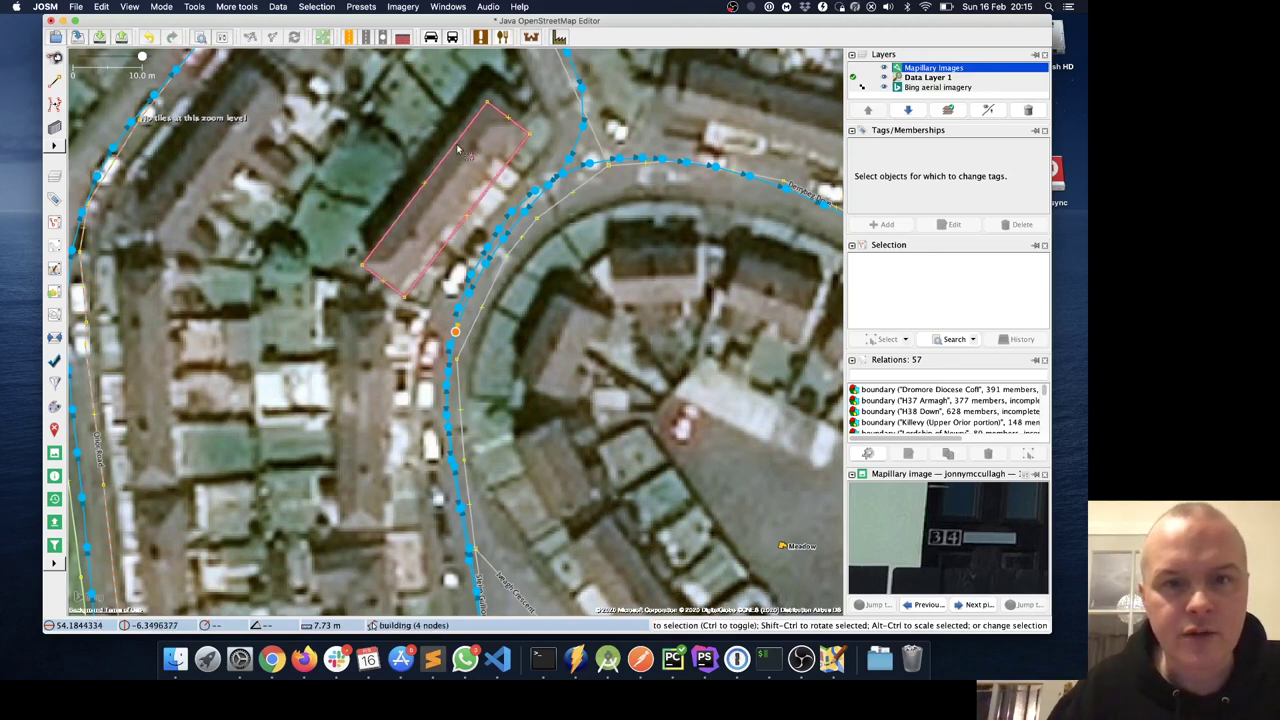
{"action": "left_click", "coordinate": [487, 192]}
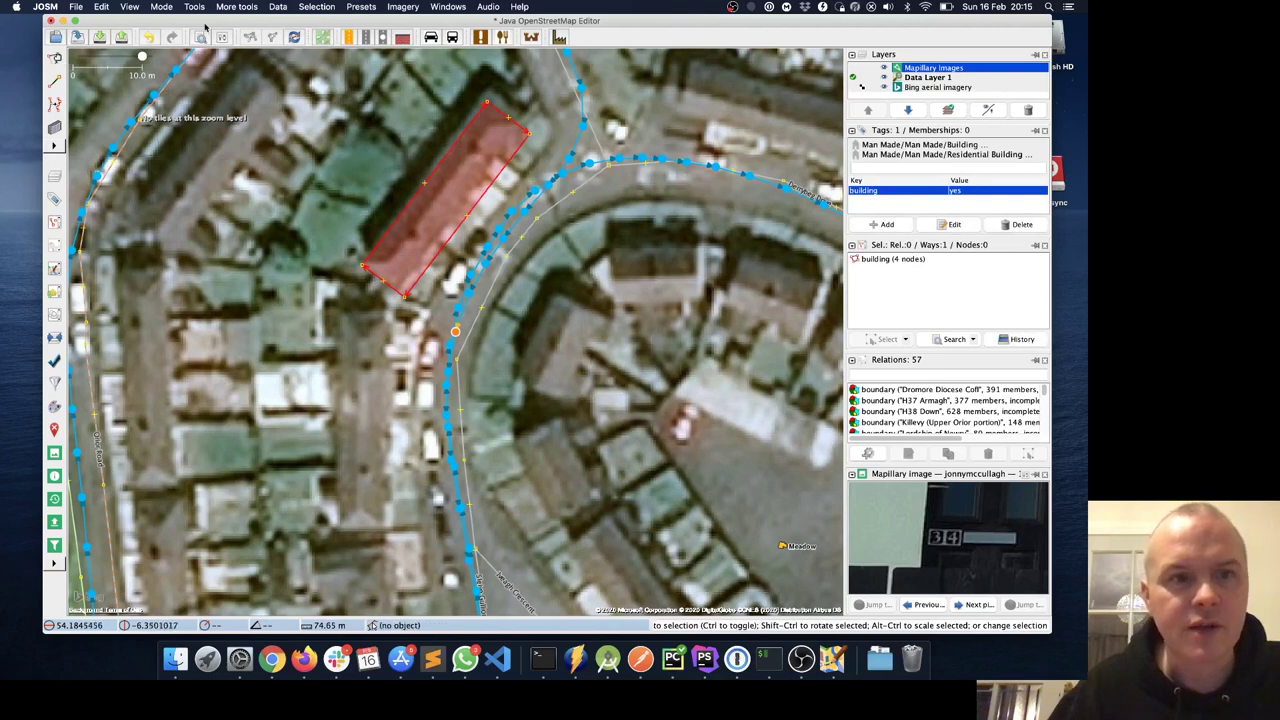
{"action": "left_click", "coordinate": [233, 7]}
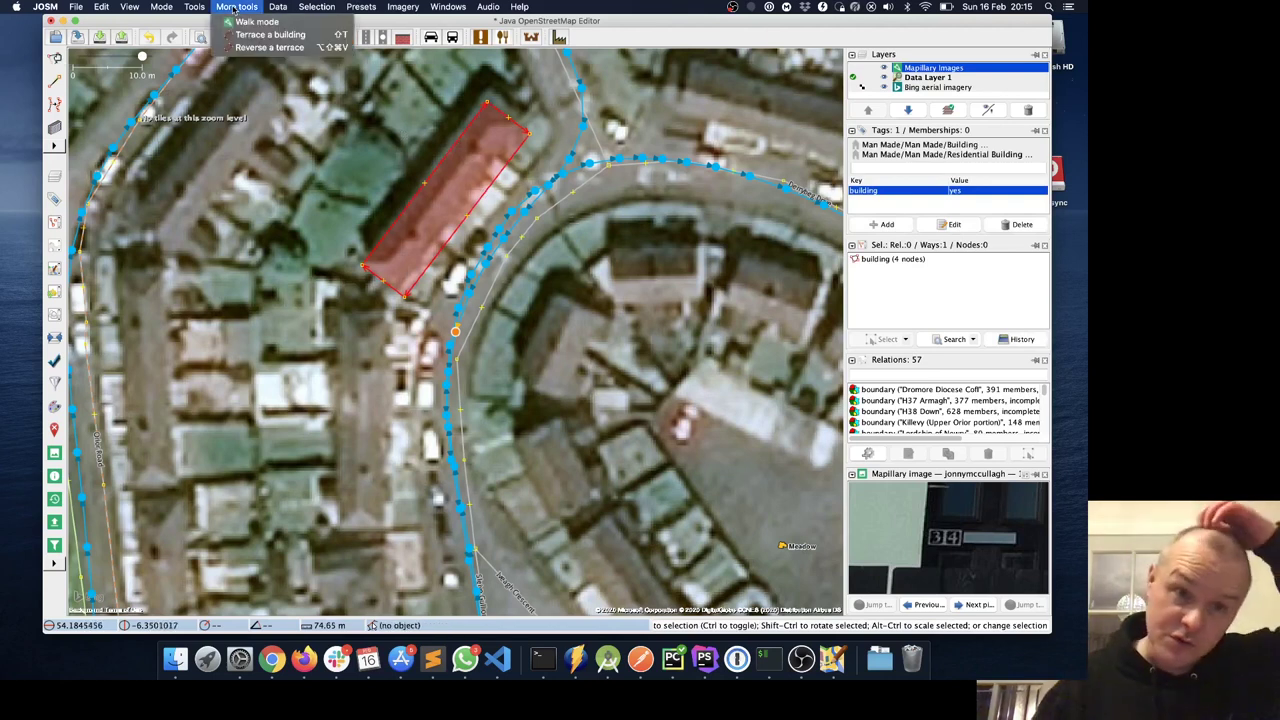
{"action": "left_click", "coordinate": [268, 35]}
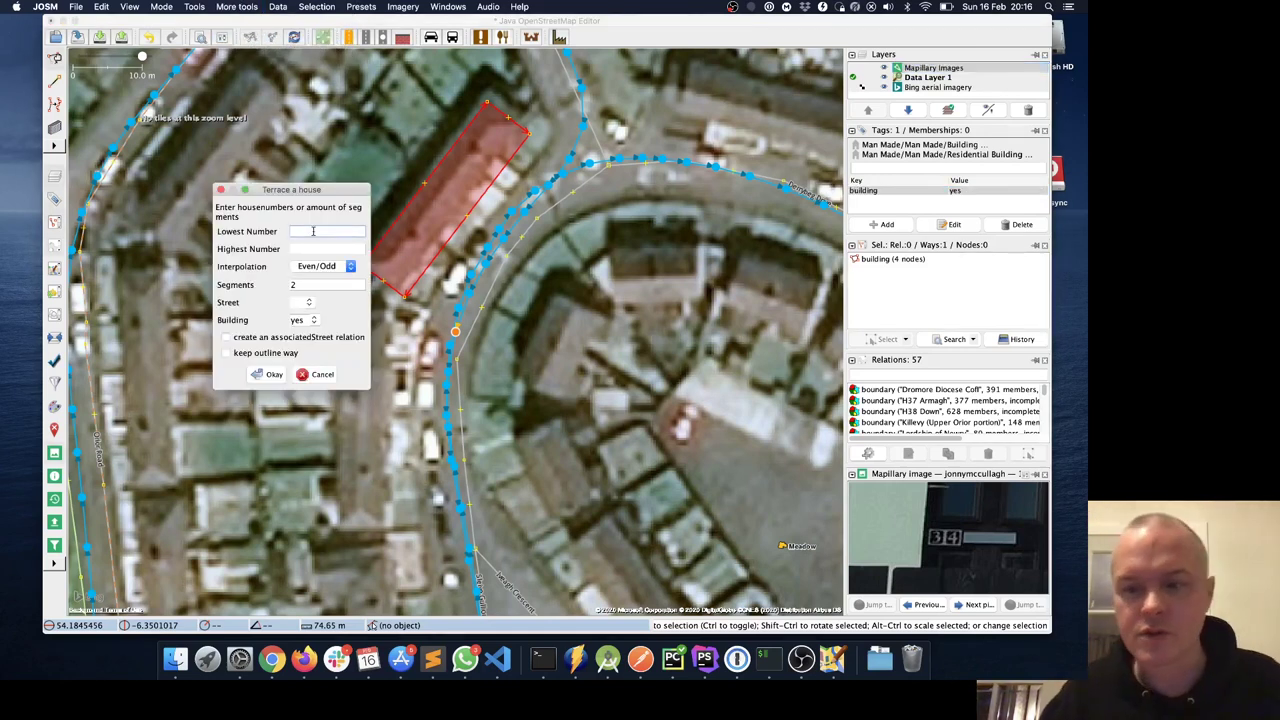
{"action": "type", "text": "34"}
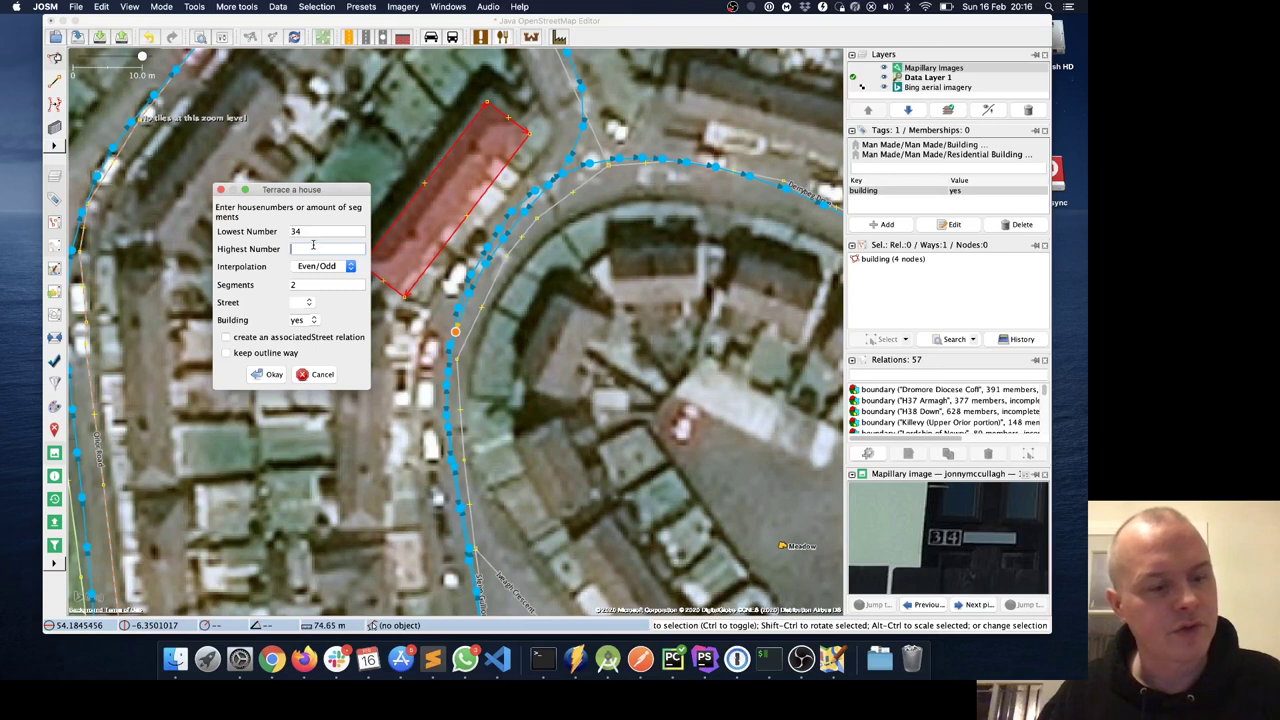
{"action": "type", "text": "40"}
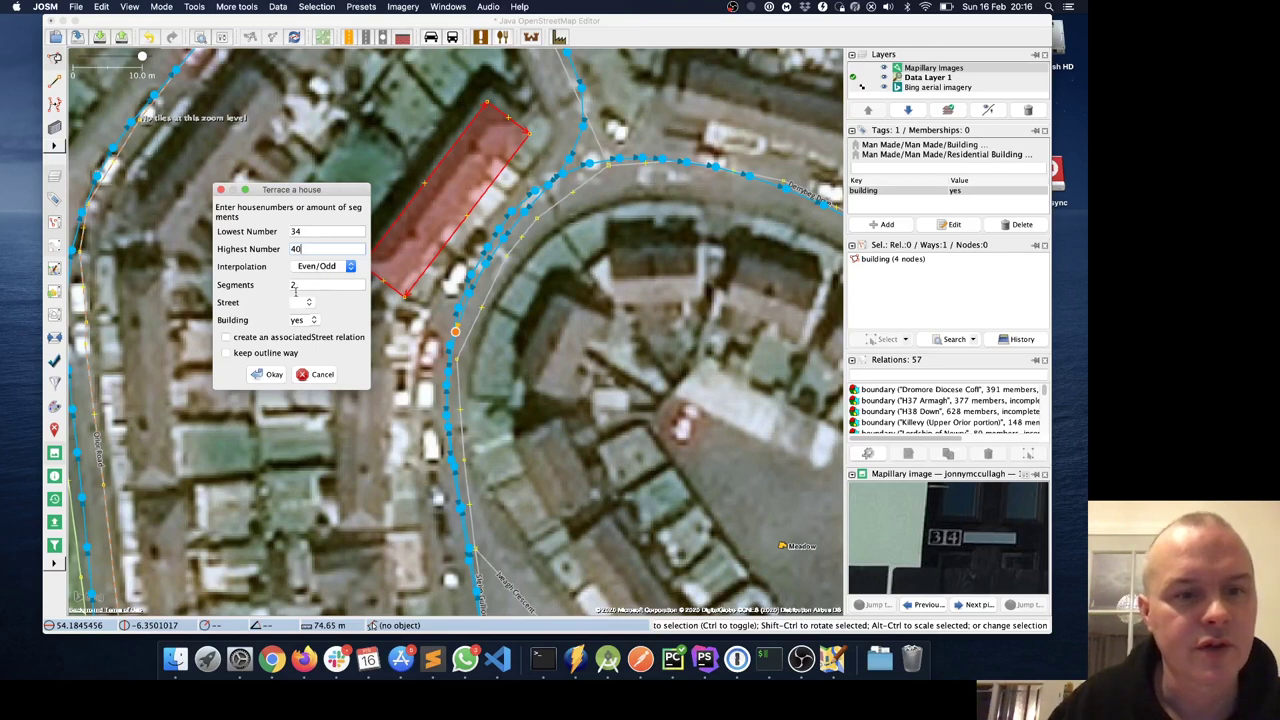
{"action": "double_click", "coordinate": [298, 288]}
{"action": "type", "text": "4"}
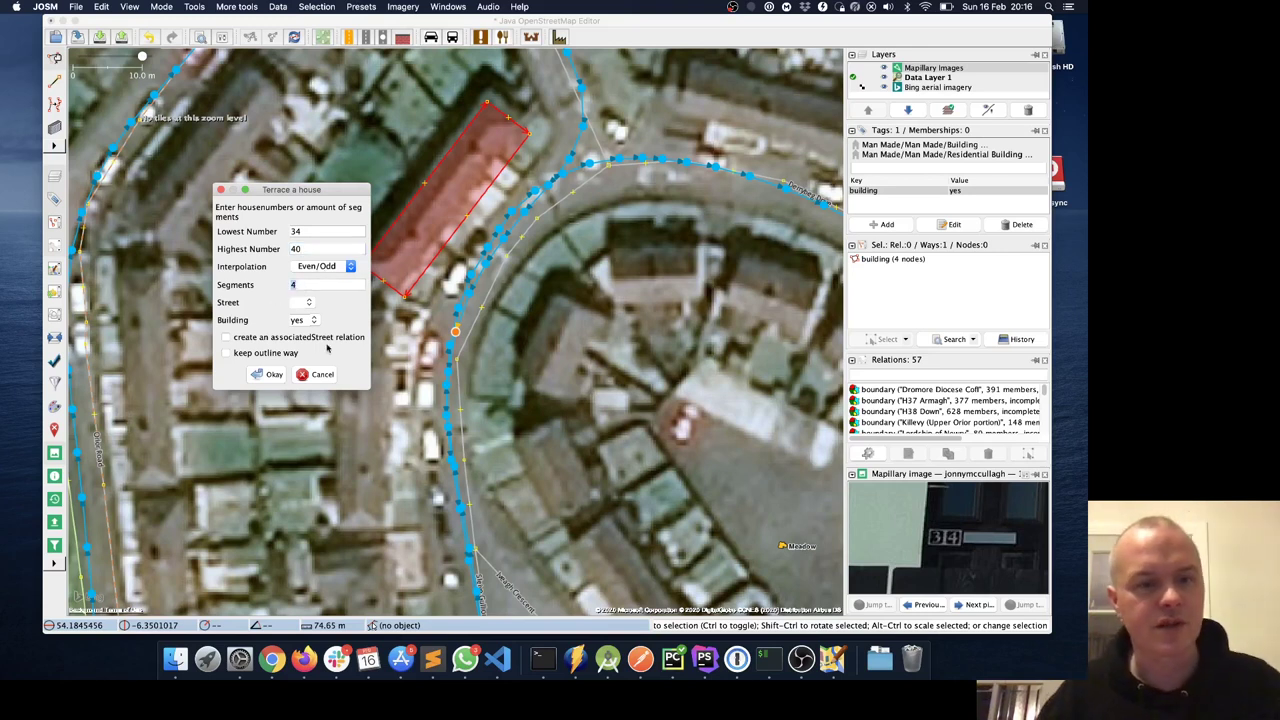
Step: Assign the street Sleive Gullion Road to the diagonal terrace and split it into numbered houses
{"action": "left_click", "coordinate": [309, 303]}
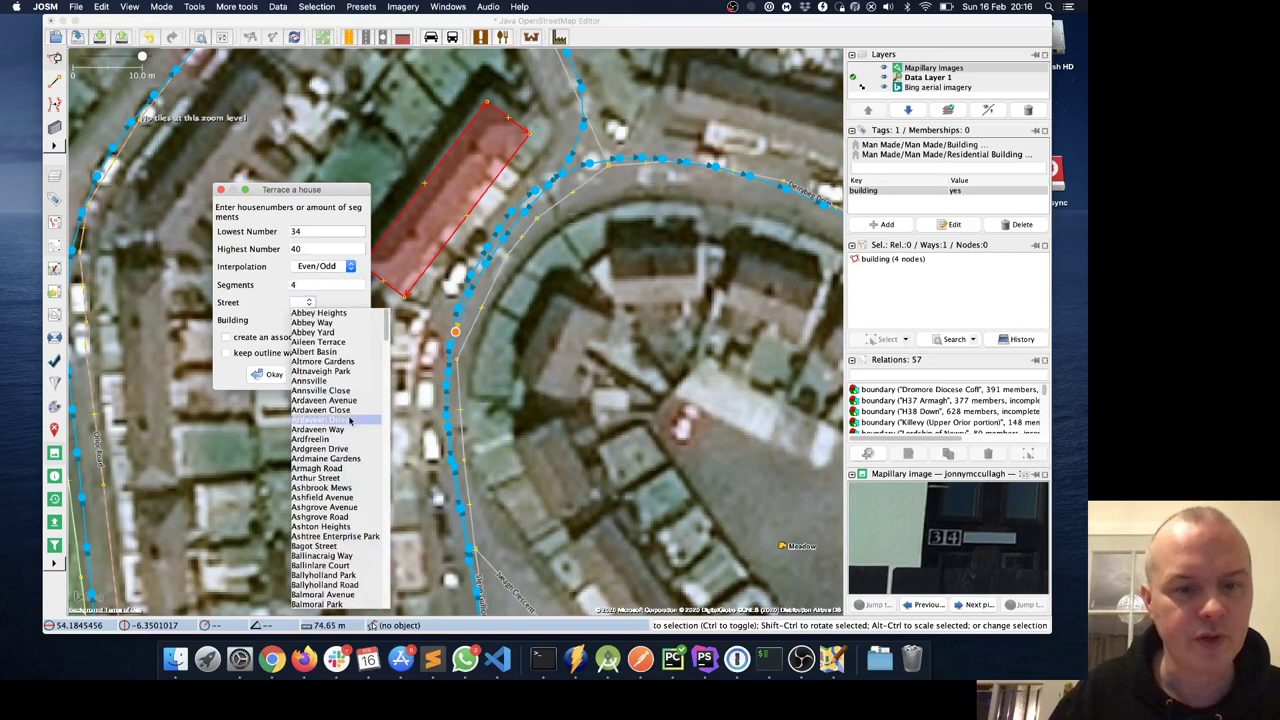
{"action": "type", "text": "S"}
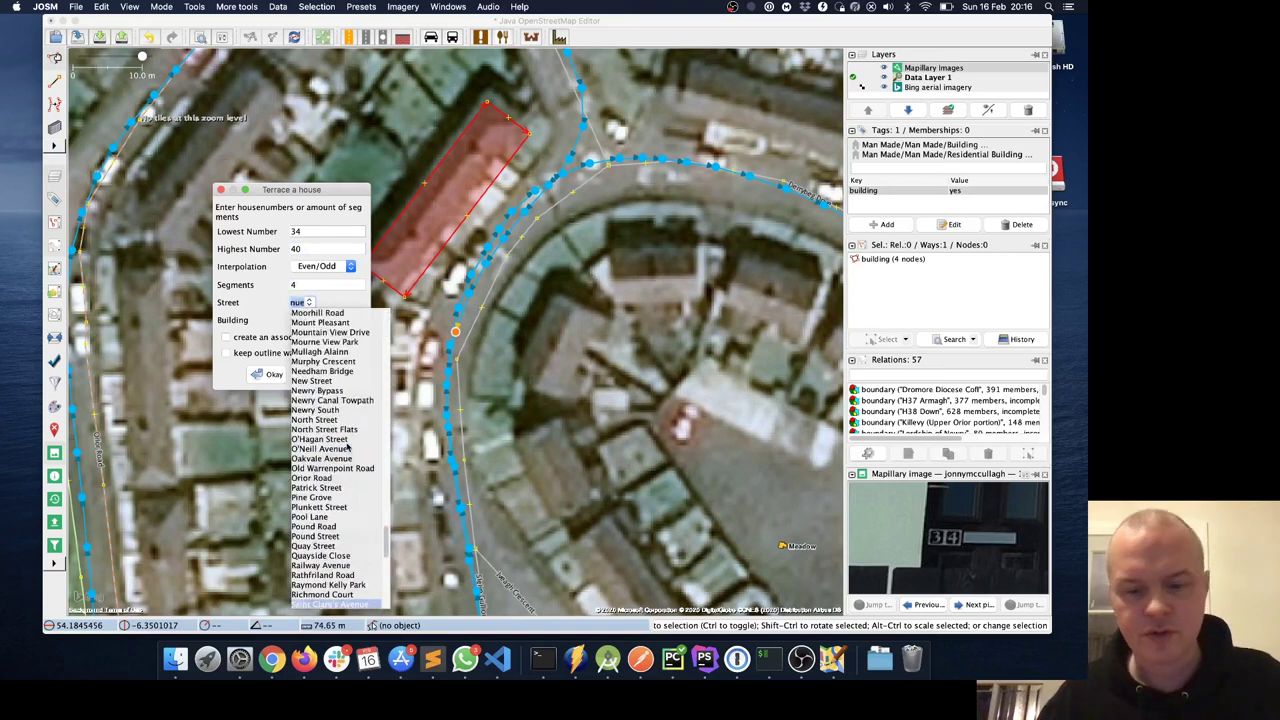
{"action": "type", "text": "li"}
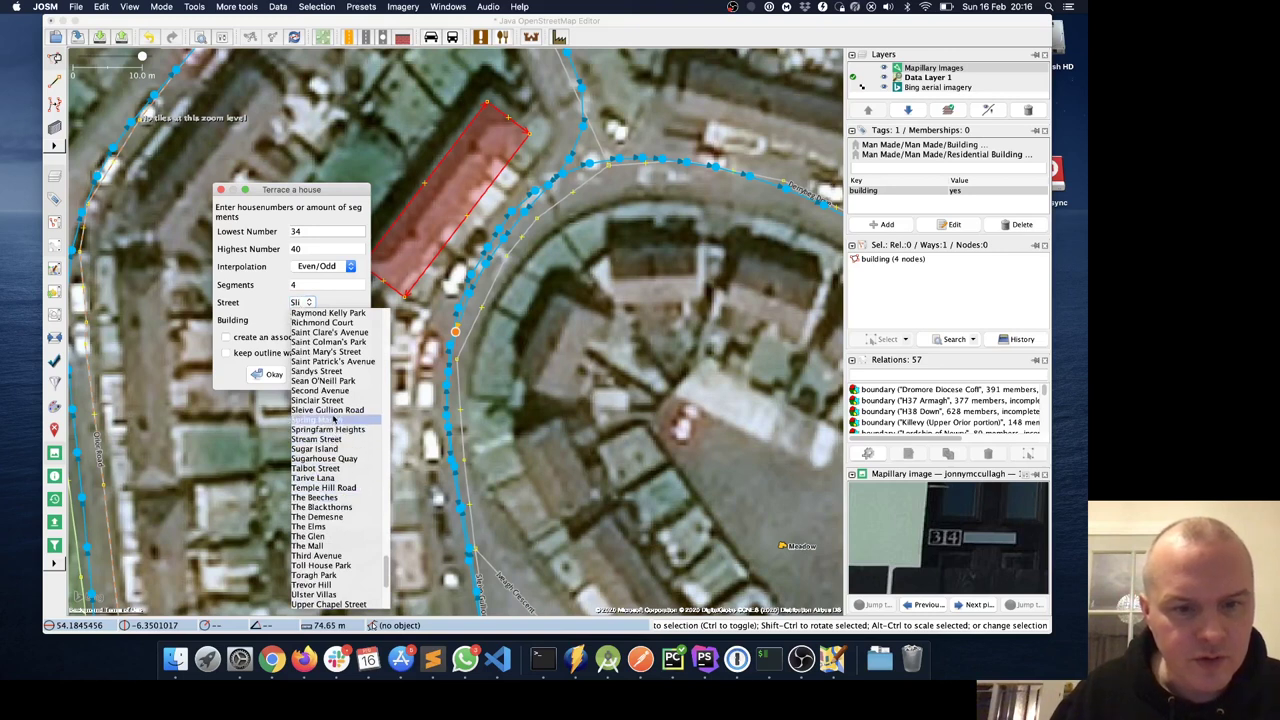
{"action": "left_click", "coordinate": [333, 418]}
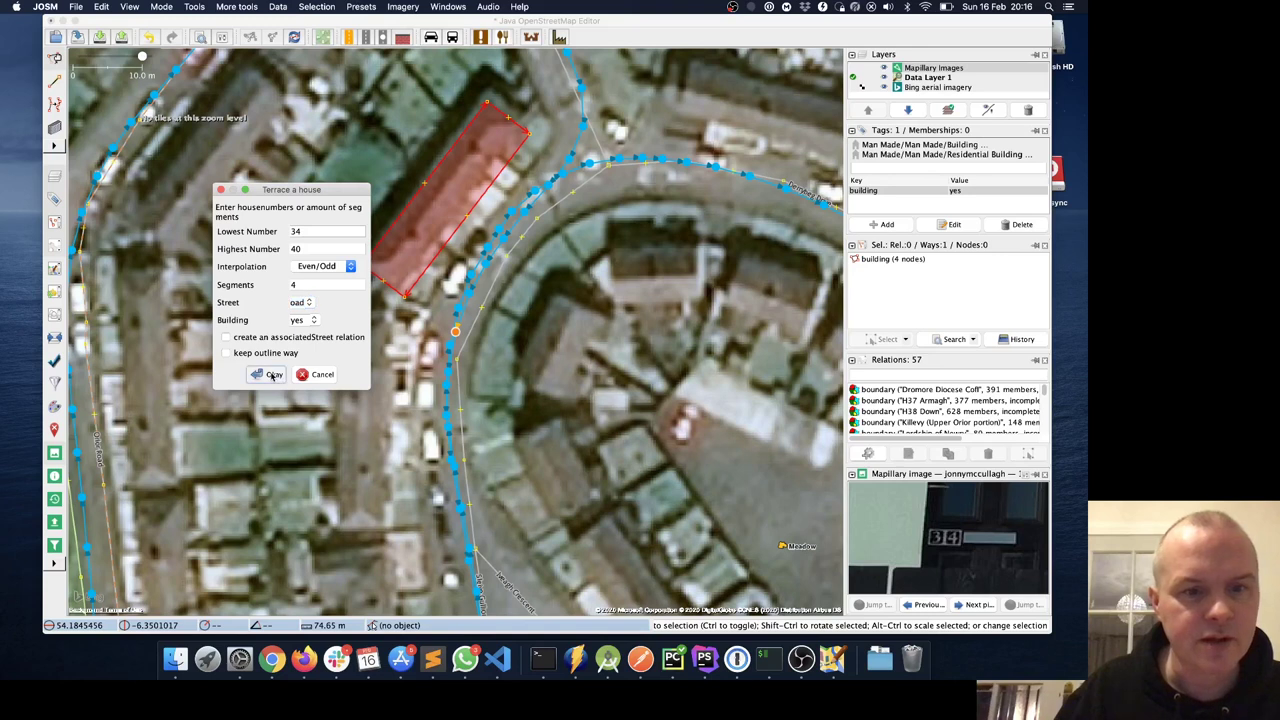
{"action": "left_click", "coordinate": [272, 375]}
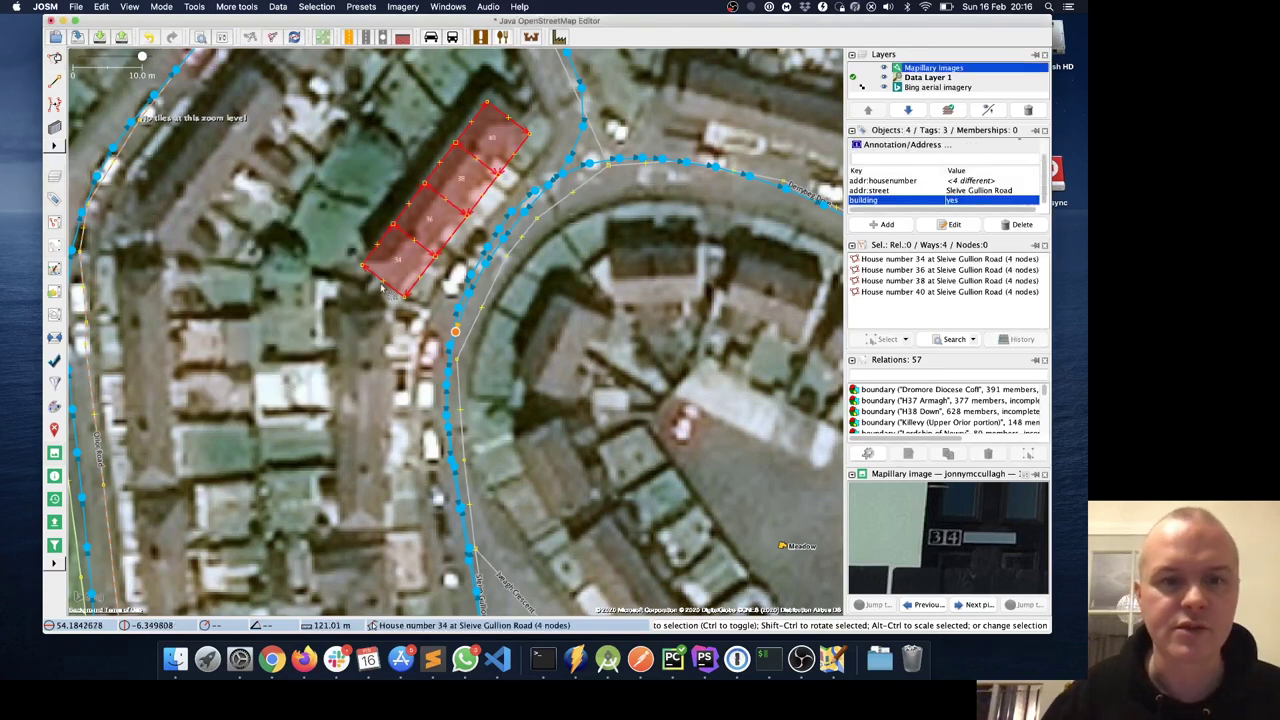
Step: Draw a second building outline about 7.7 m wide over the north-south terrace just below house number 34
{"action": "key", "text": "ctrl+z"}
{"action": "key", "text": "b"}
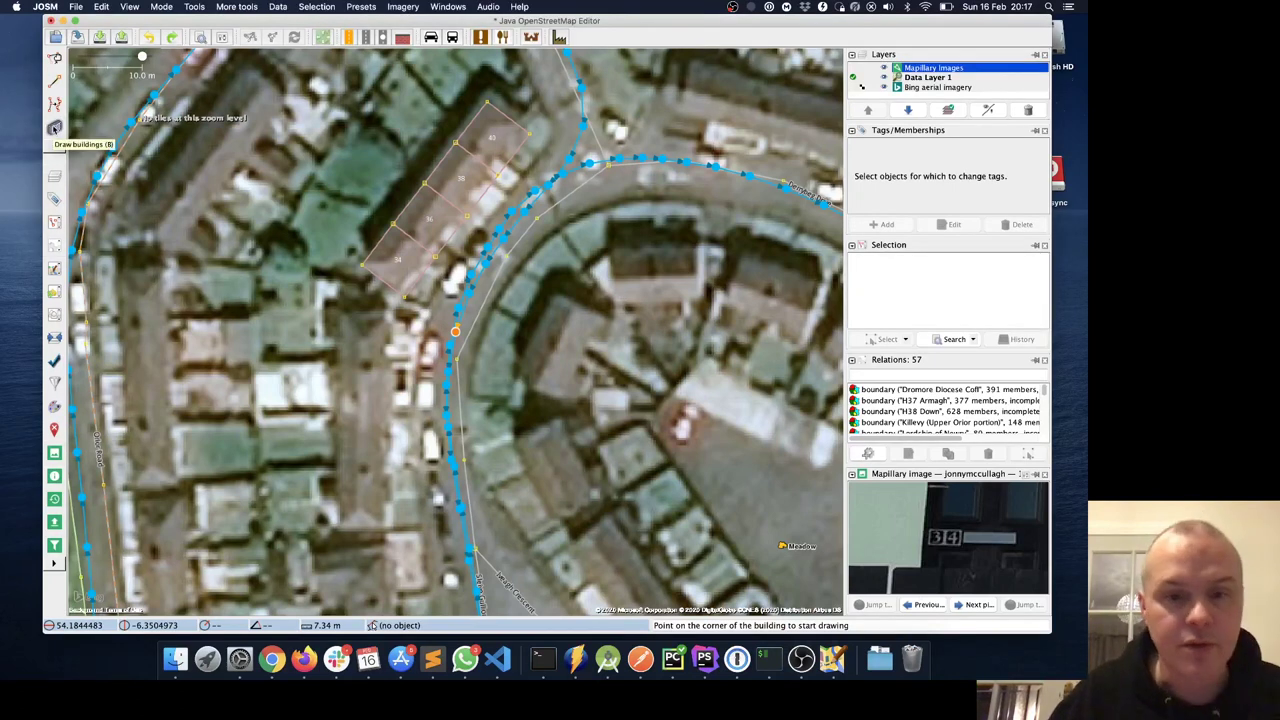
{"action": "left_click", "coordinate": [338, 313]}
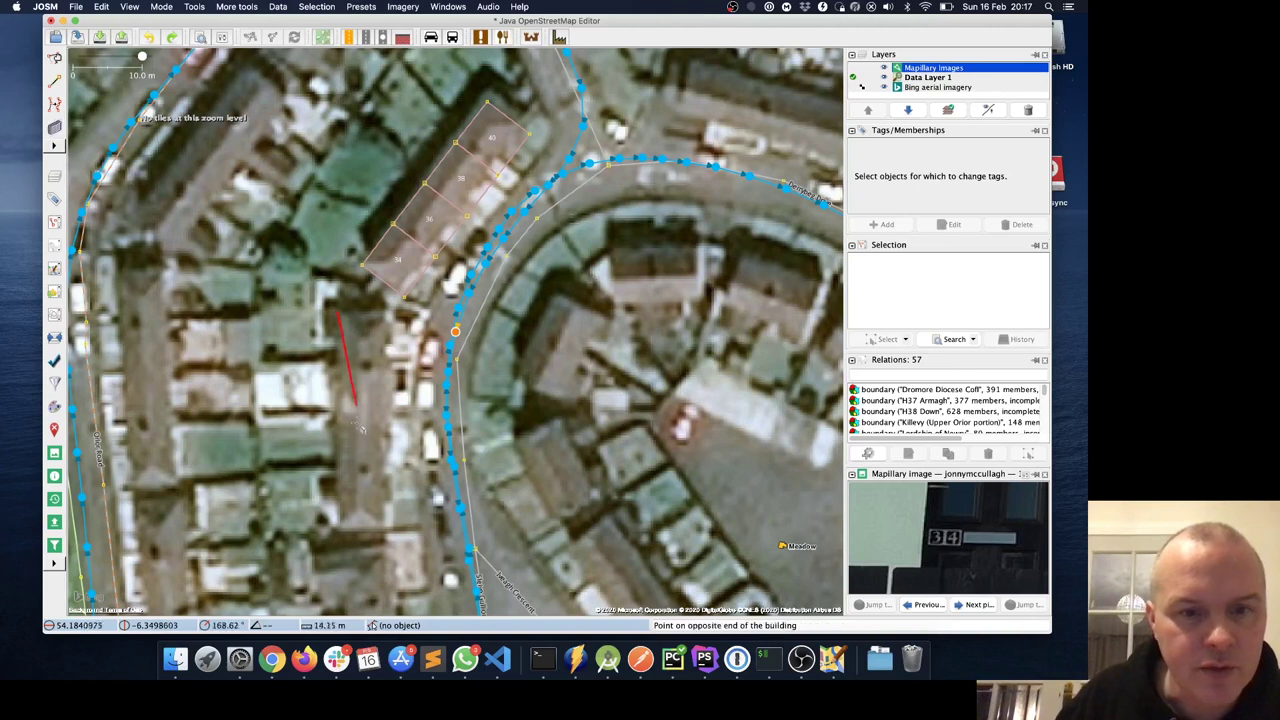
{"action": "left_click", "coordinate": [339, 528]}
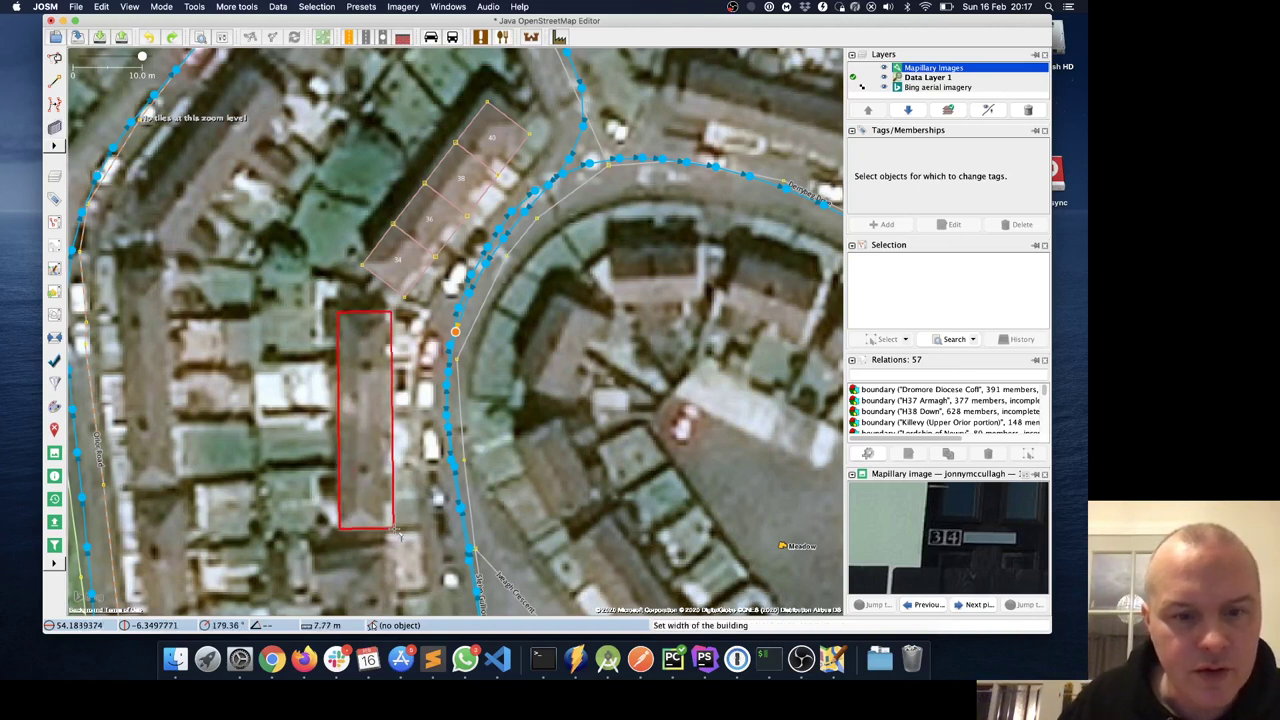
{"action": "left_click", "coordinate": [397, 532]}
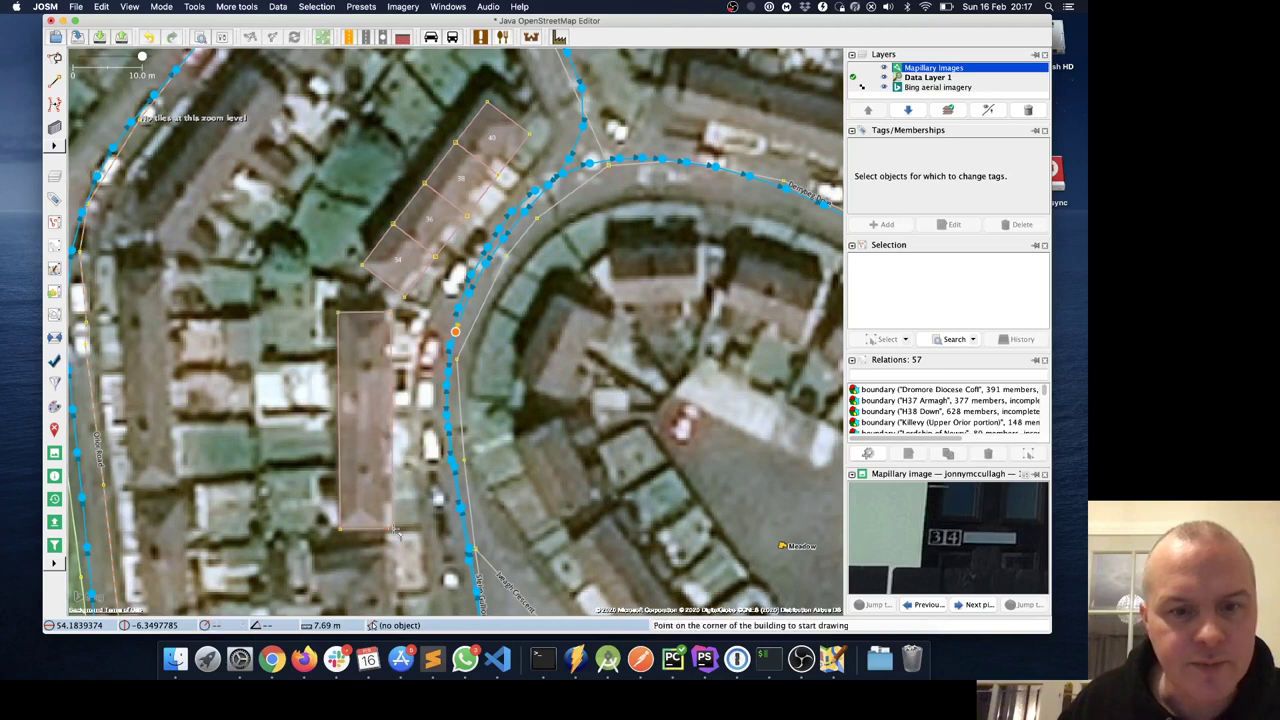
Step: Start terracing the new north-south building outline, with lowest house number 26 and highest number 32
{"action": "key", "text": "s"}
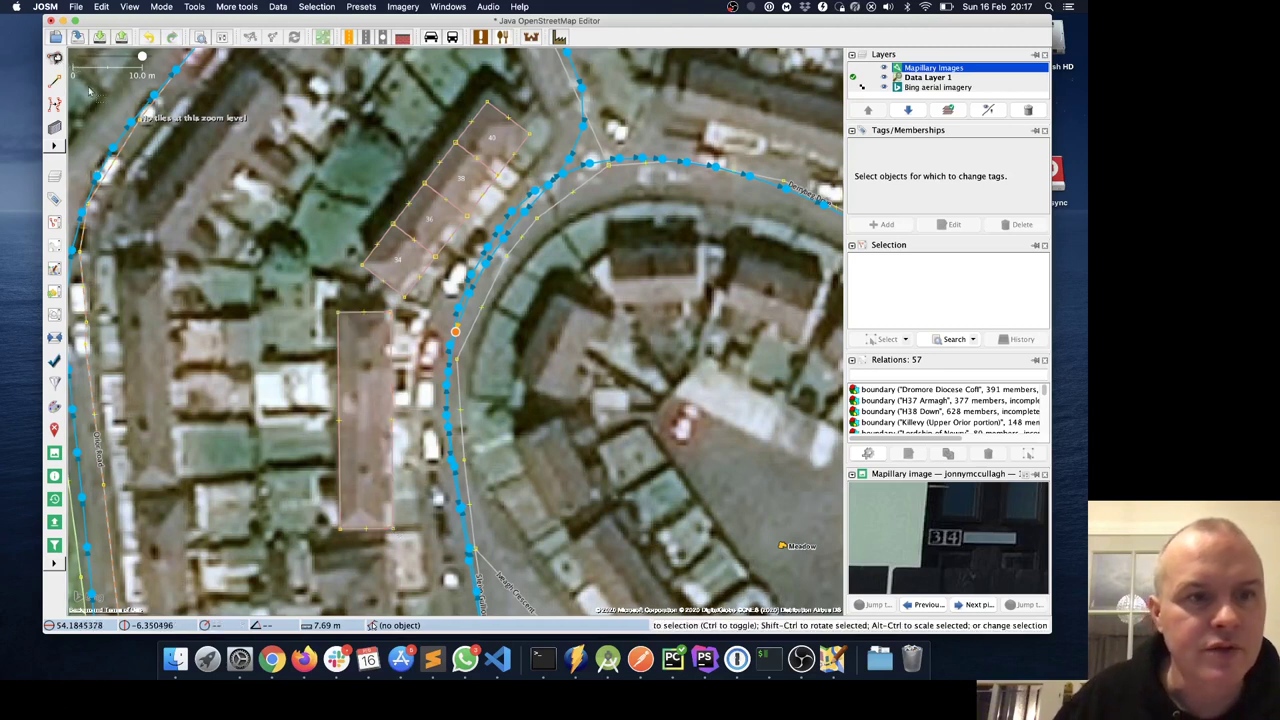
{"action": "left_click", "coordinate": [346, 366]}
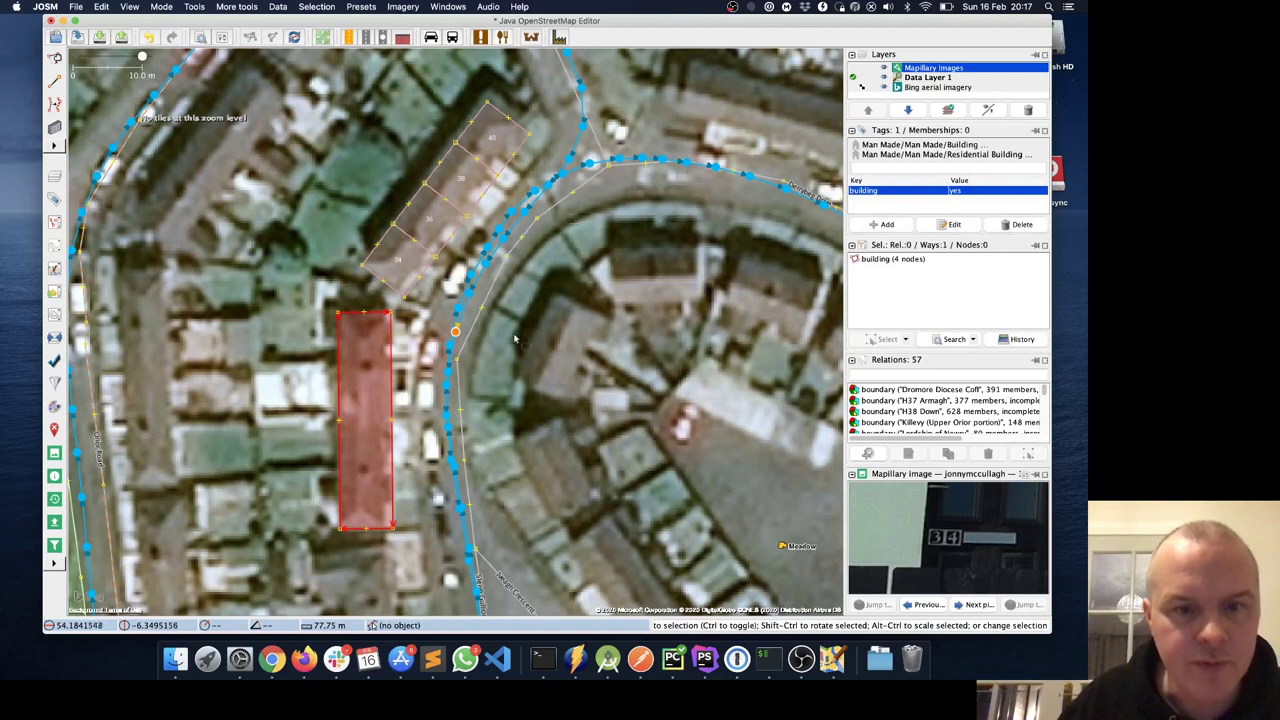
{"action": "left_click", "coordinate": [236, 6]}
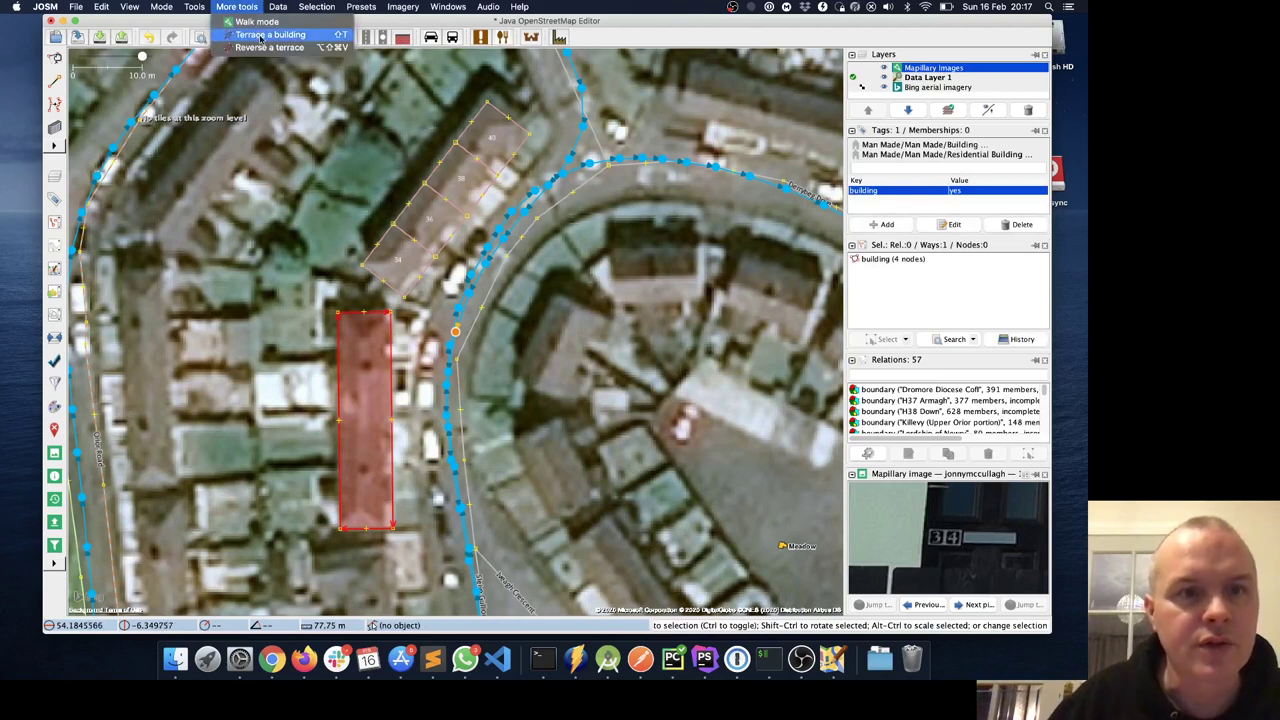
{"action": "left_click", "coordinate": [262, 36]}
{"action": "left_click_drag", "start_coordinate": [307, 183], "coordinate": [221, 140]}
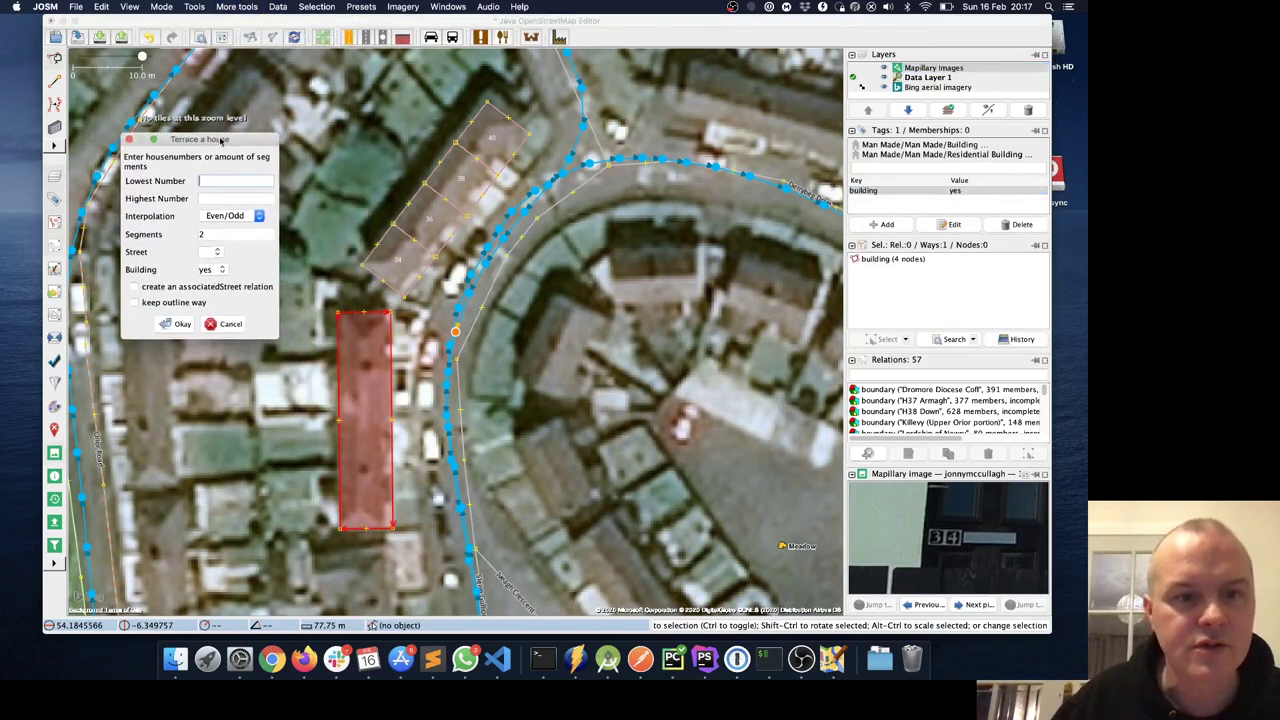
{"action": "left_click", "coordinate": [222, 198]}
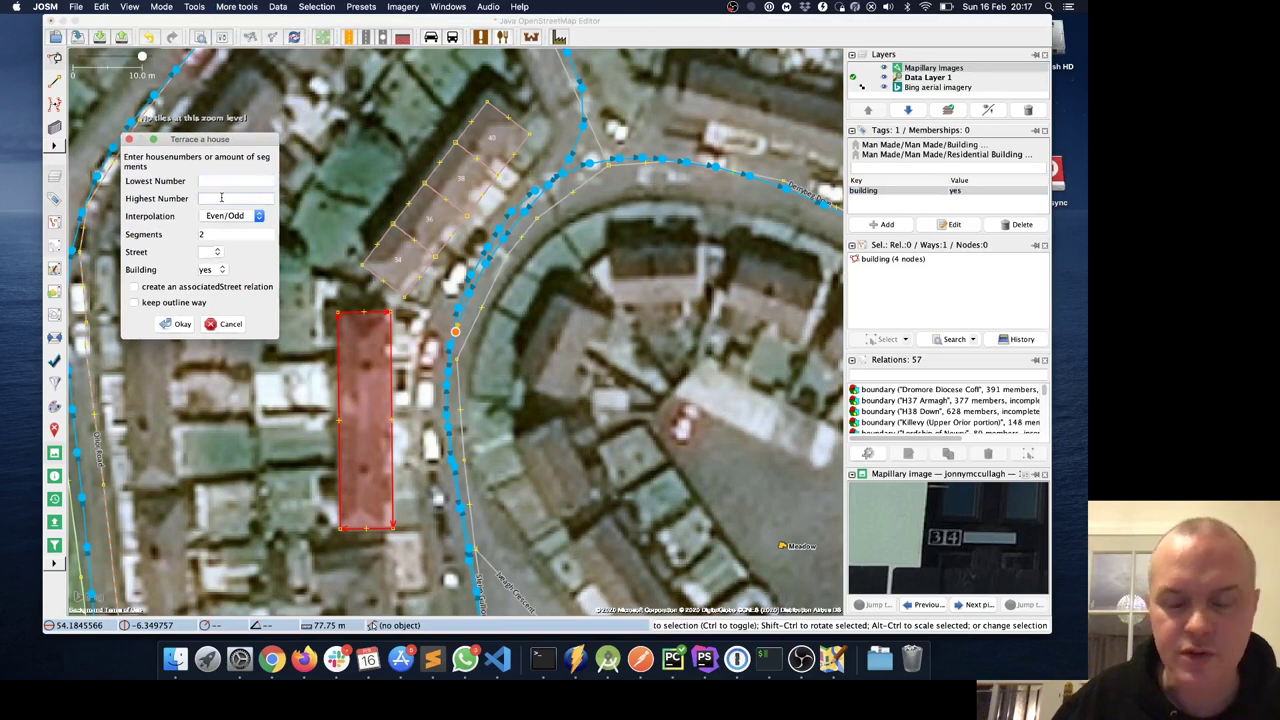
{"action": "type", "text": "32"}
{"action": "left_click", "coordinate": [215, 181]}
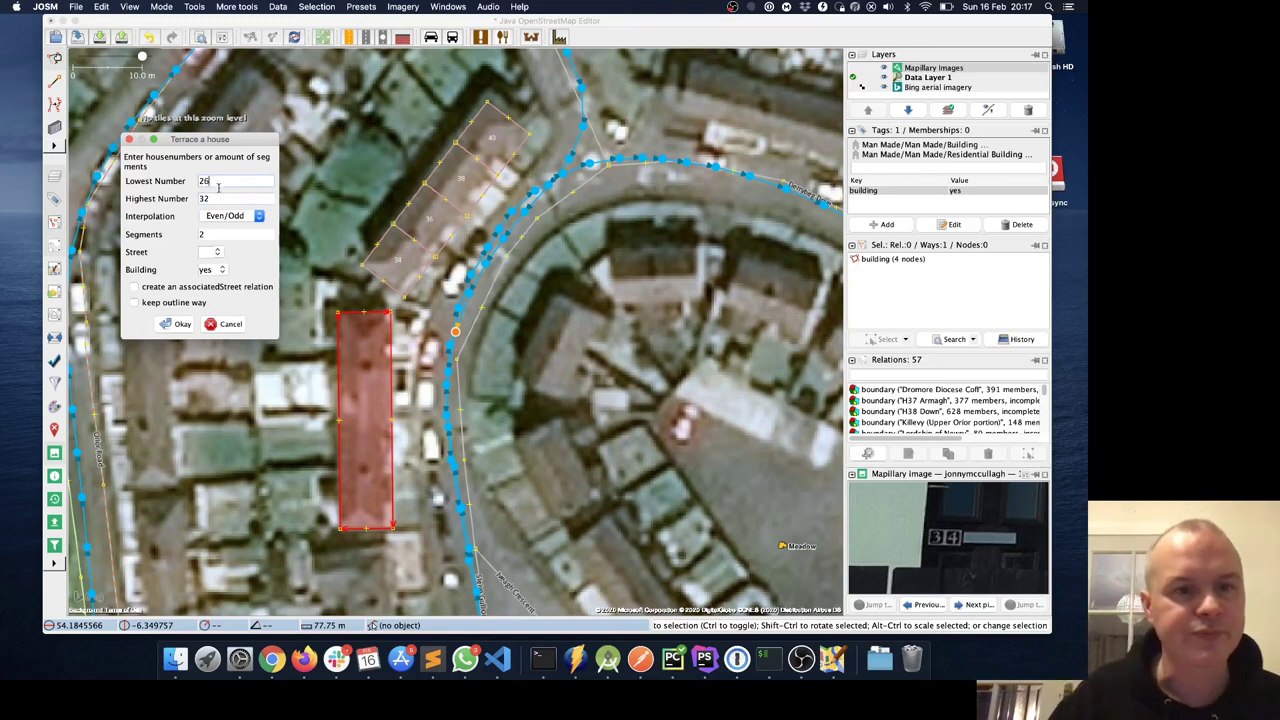
Step: Assign Sleive Gullion Road as the street for houses 26 to 32 and generate this terrace
{"action": "left_click", "coordinate": [218, 251]}
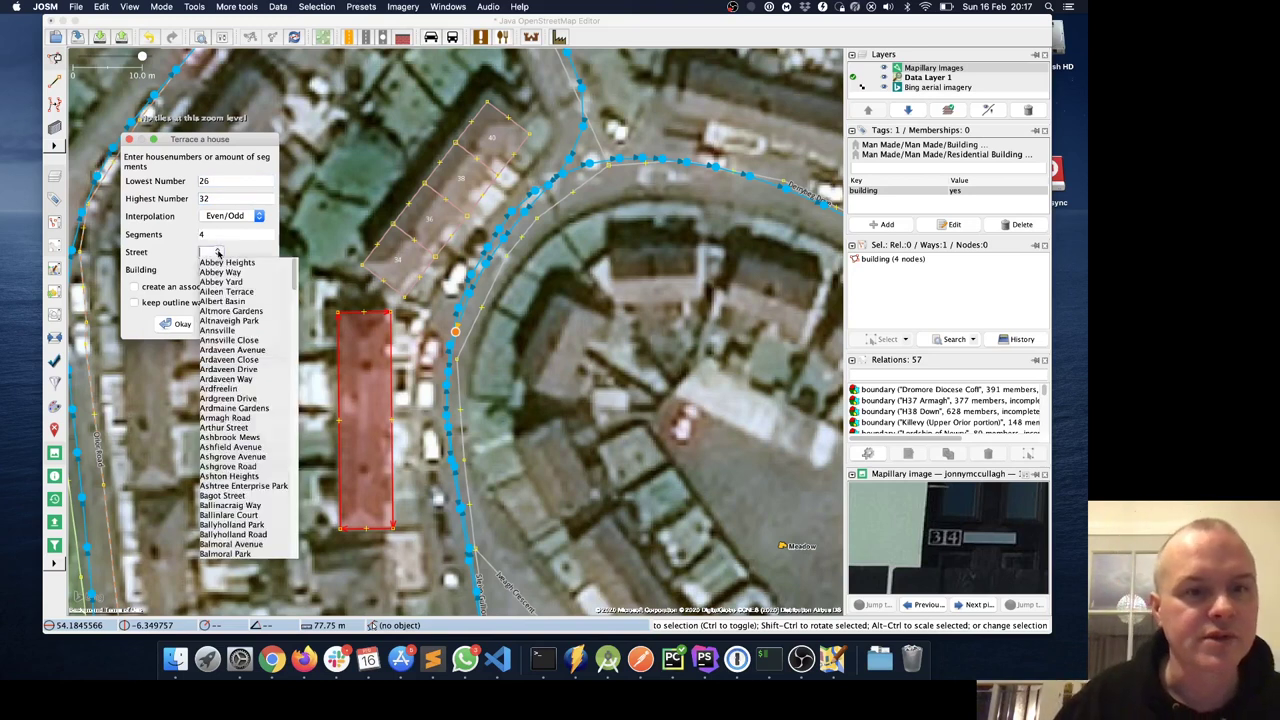
{"action": "type", "text": "Slie"}
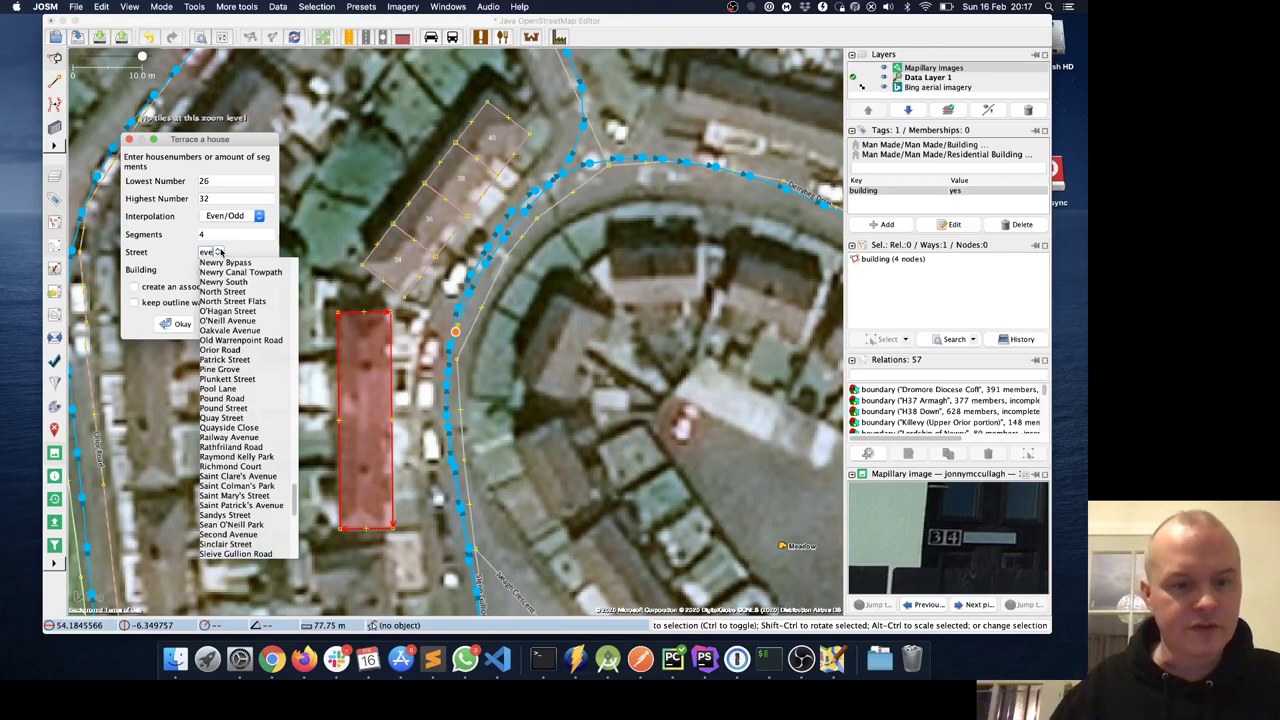
{"action": "scroll", "coordinate": [246, 556], "scroll_direction": "down", "scroll_amount": 2}
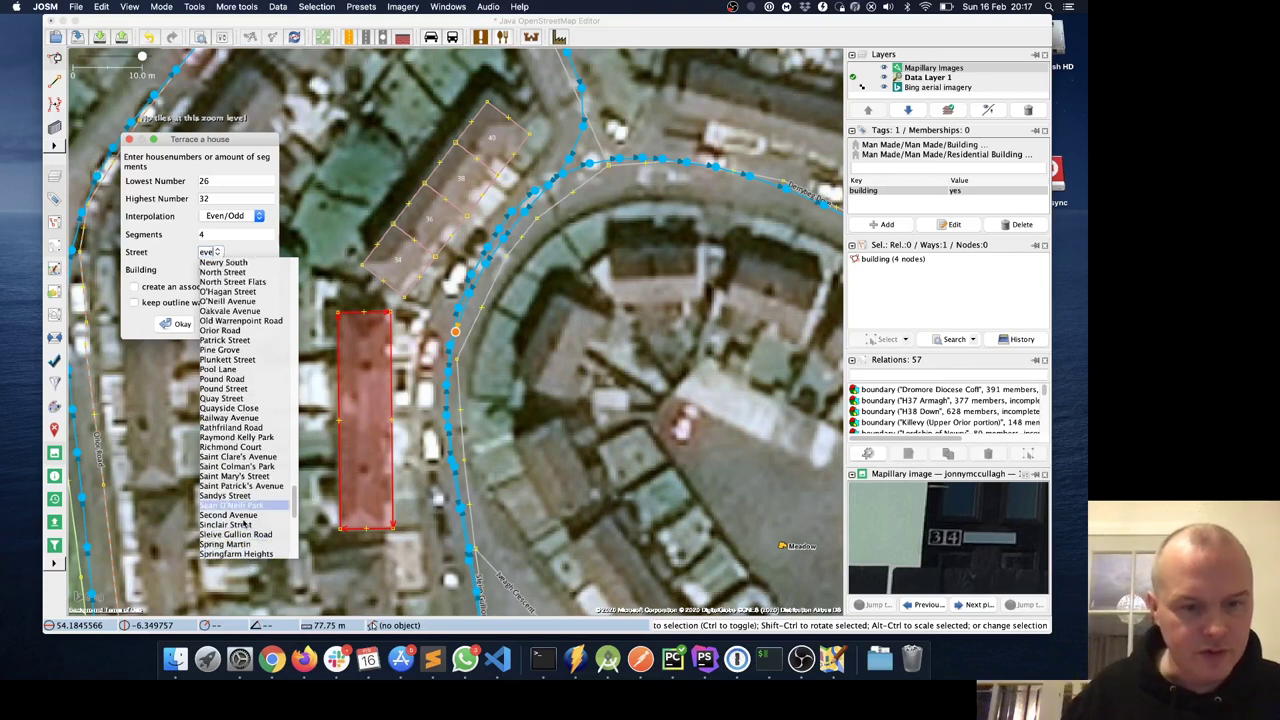
{"action": "left_click", "coordinate": [241, 533]}
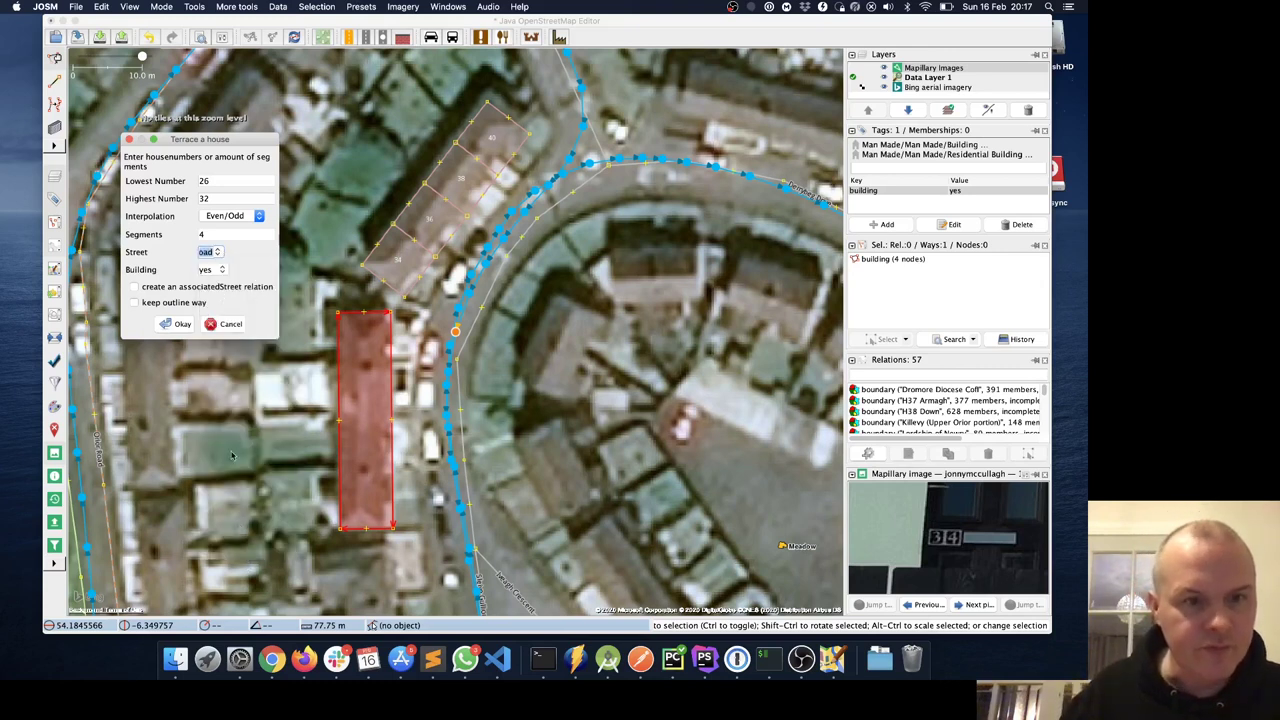
{"action": "left_click", "coordinate": [180, 324]}
Step: Draw a third building outline over the terrace directly south of house number 26 and select it
{"action": "left_click_drag", "start_coordinate": [406, 468], "coordinate": [433, 113]}
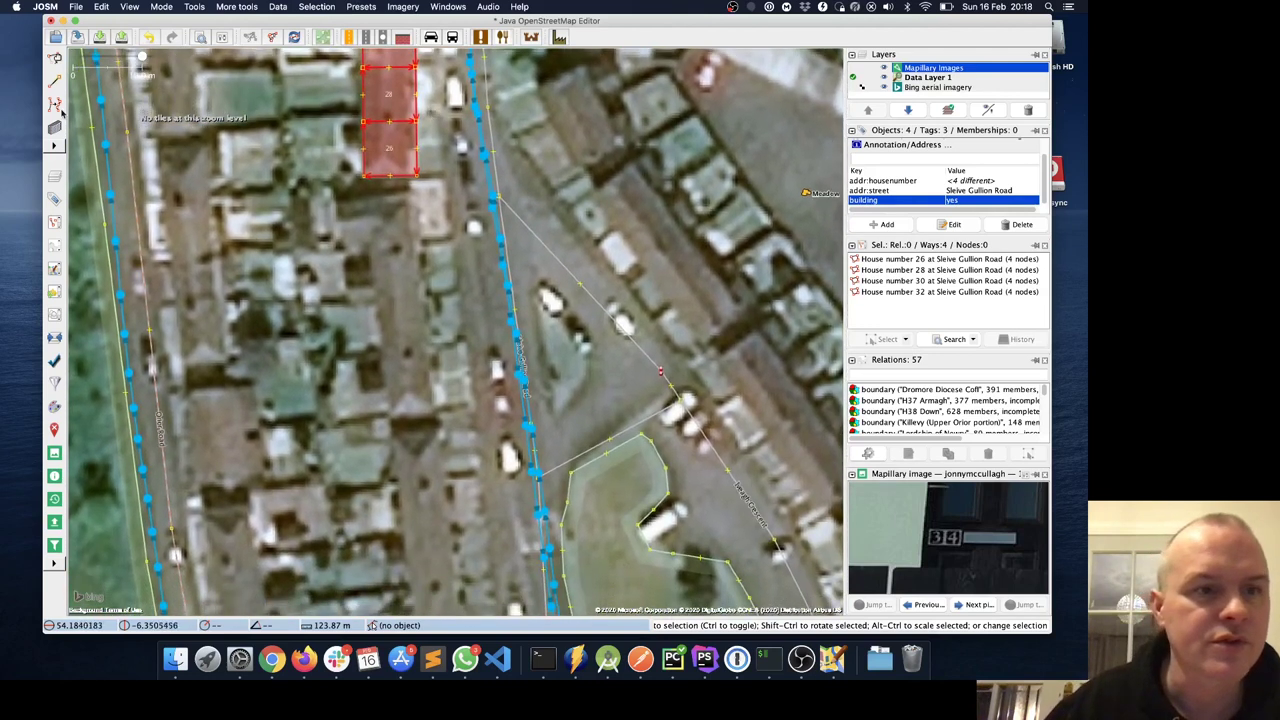
{"action": "left_click", "coordinate": [55, 127]}
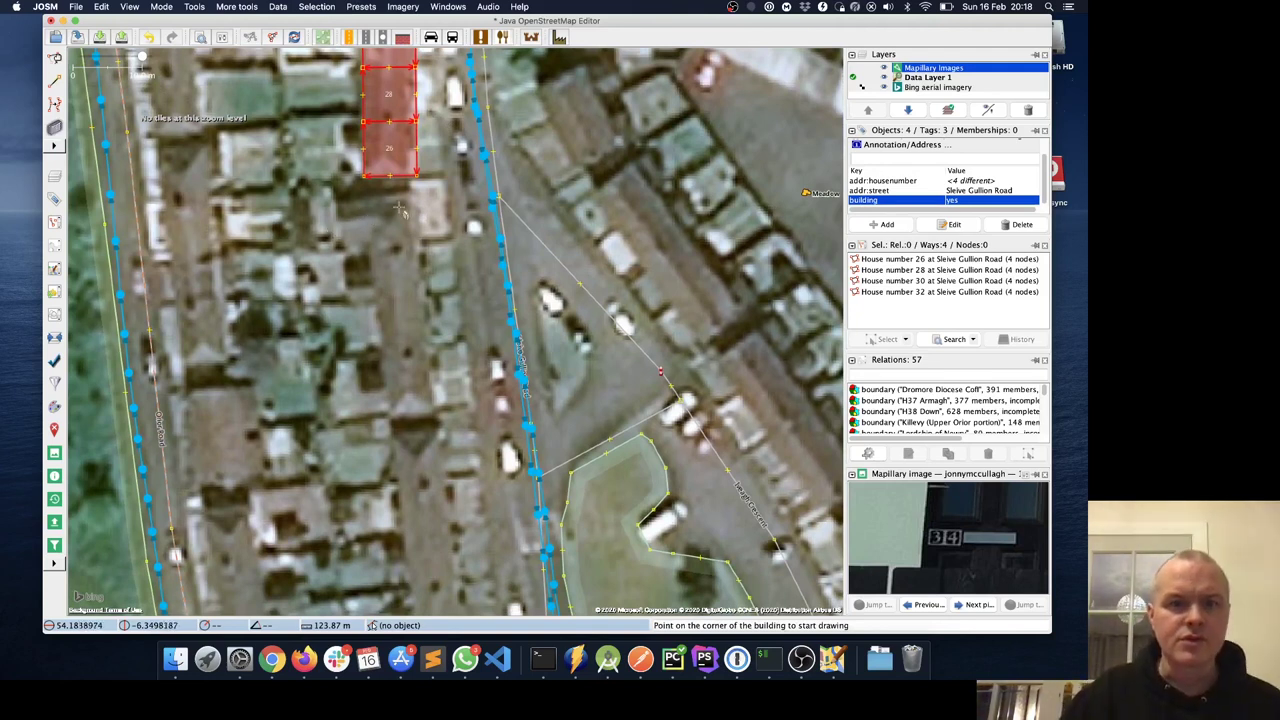
{"action": "left_click", "coordinate": [366, 206]}
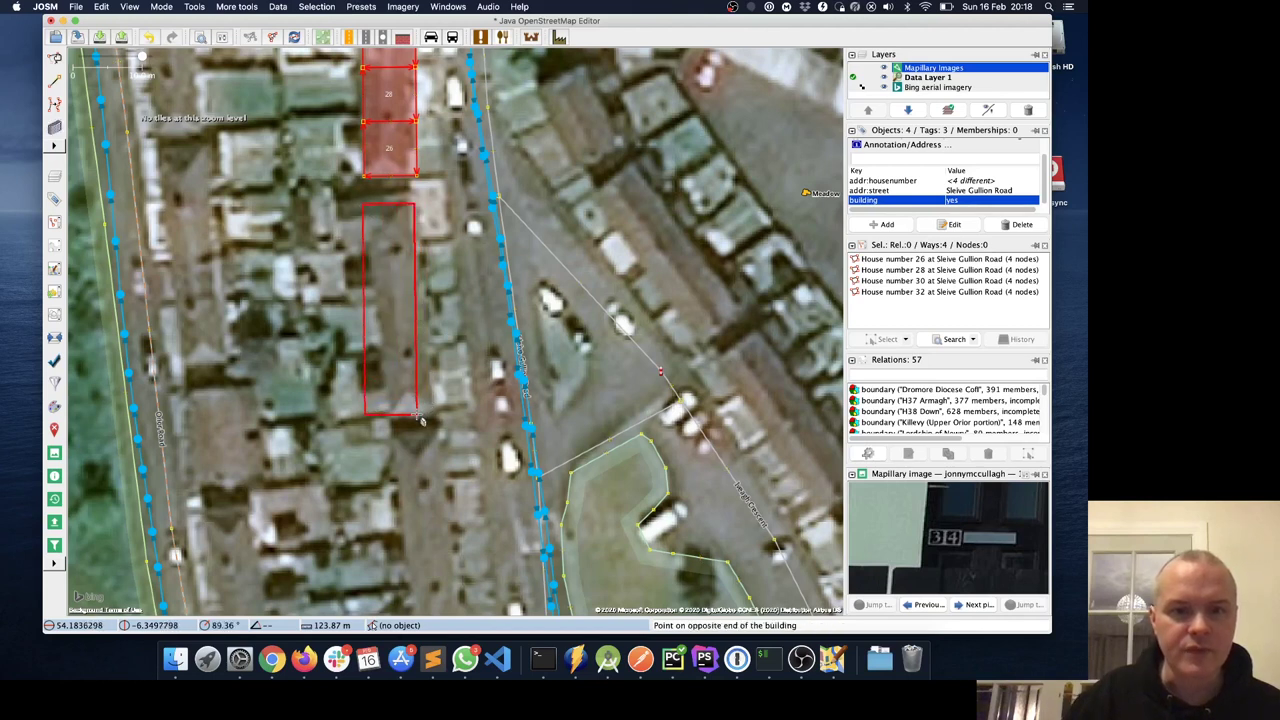
{"action": "left_click", "coordinate": [421, 421]}
{"action": "left_click", "coordinate": [56, 60]}
{"action": "left_click", "coordinate": [410, 245]}
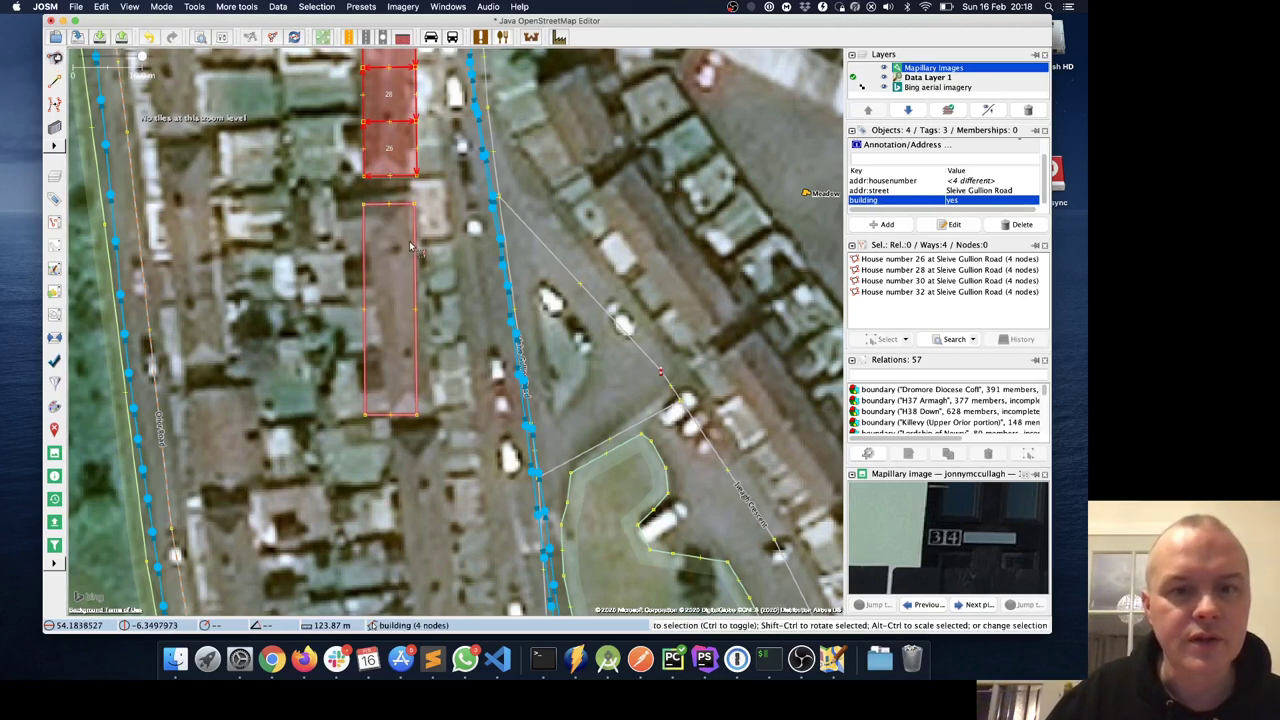
Step: Start terracing the building outline directly south of house number 26, with lowest house number 18 and highest number 24
{"action": "left_click", "coordinate": [410, 245]}
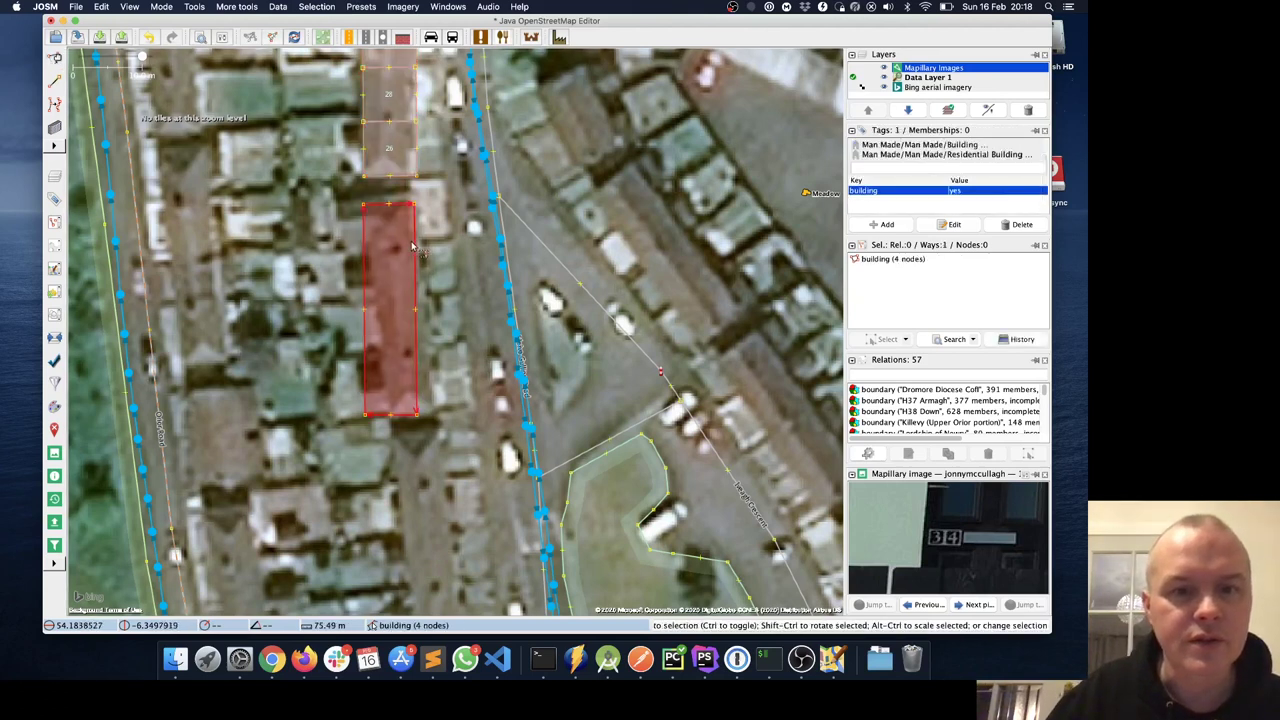
{"action": "left_click", "coordinate": [237, 6]}
{"action": "left_click", "coordinate": [244, 33]}
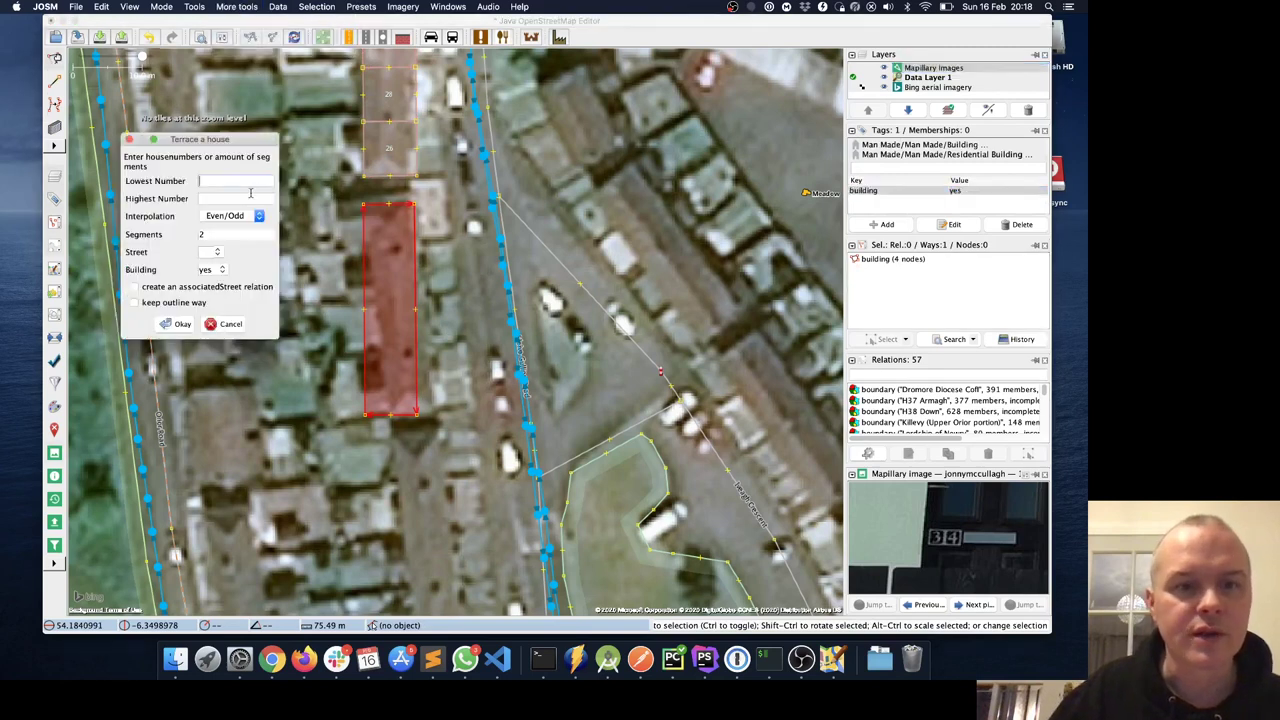
{"action": "left_click", "coordinate": [220, 198]}
{"action": "type", "text": "24"}
{"action": "left_click", "coordinate": [215, 182]}
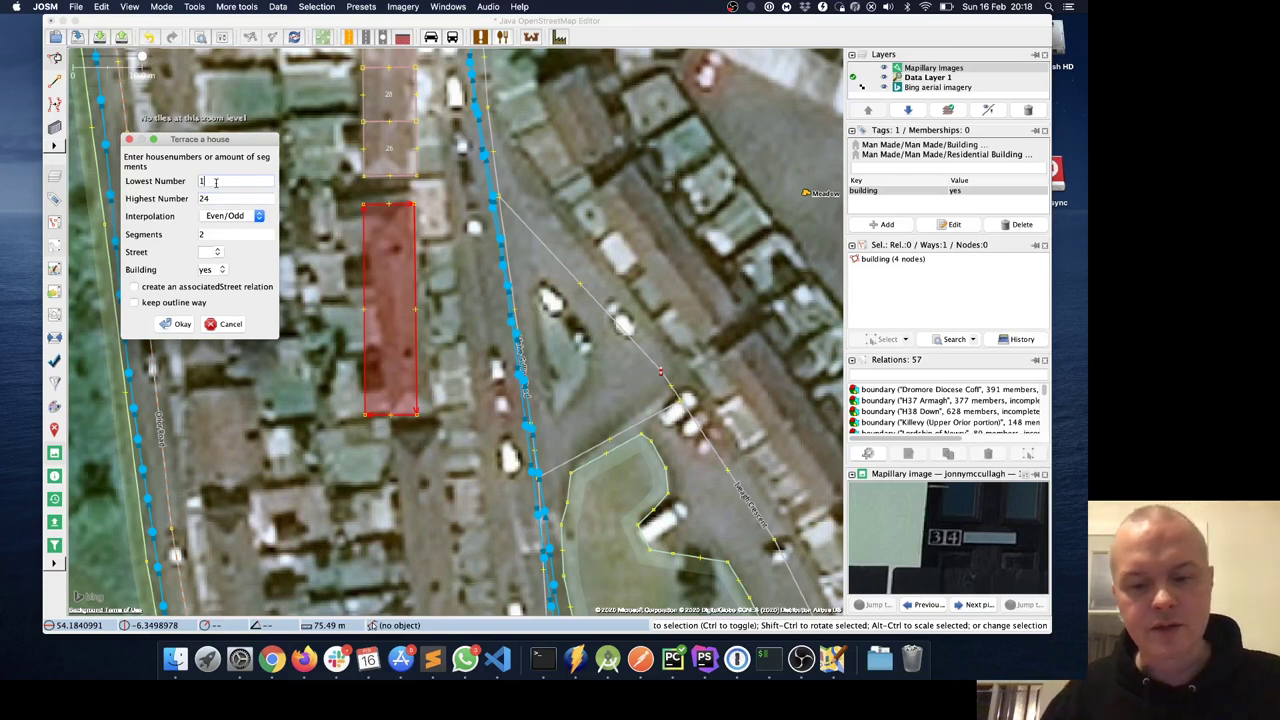
{"action": "type", "text": "18"}
{"action": "left_click", "coordinate": [215, 197]}
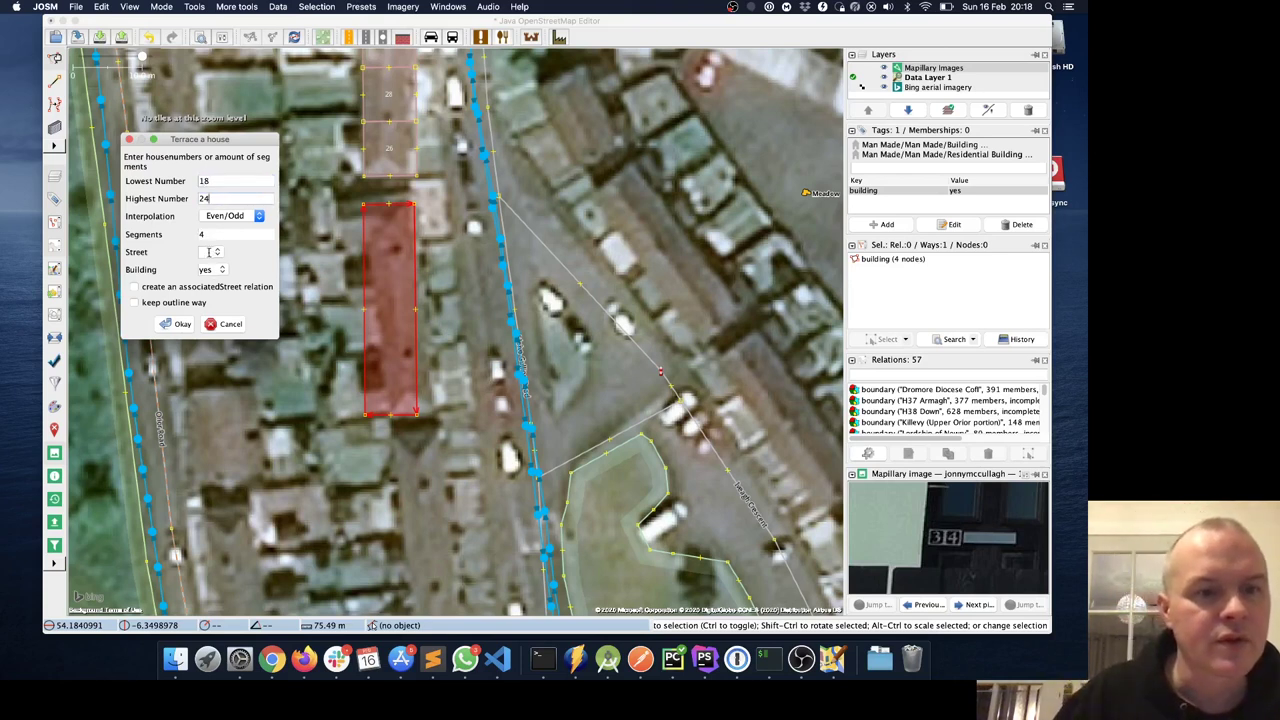
Step: Assign Sleive Gullion Road as the street for houses 18 to 24 and generate this terrace
{"action": "left_click", "coordinate": [215, 255]}
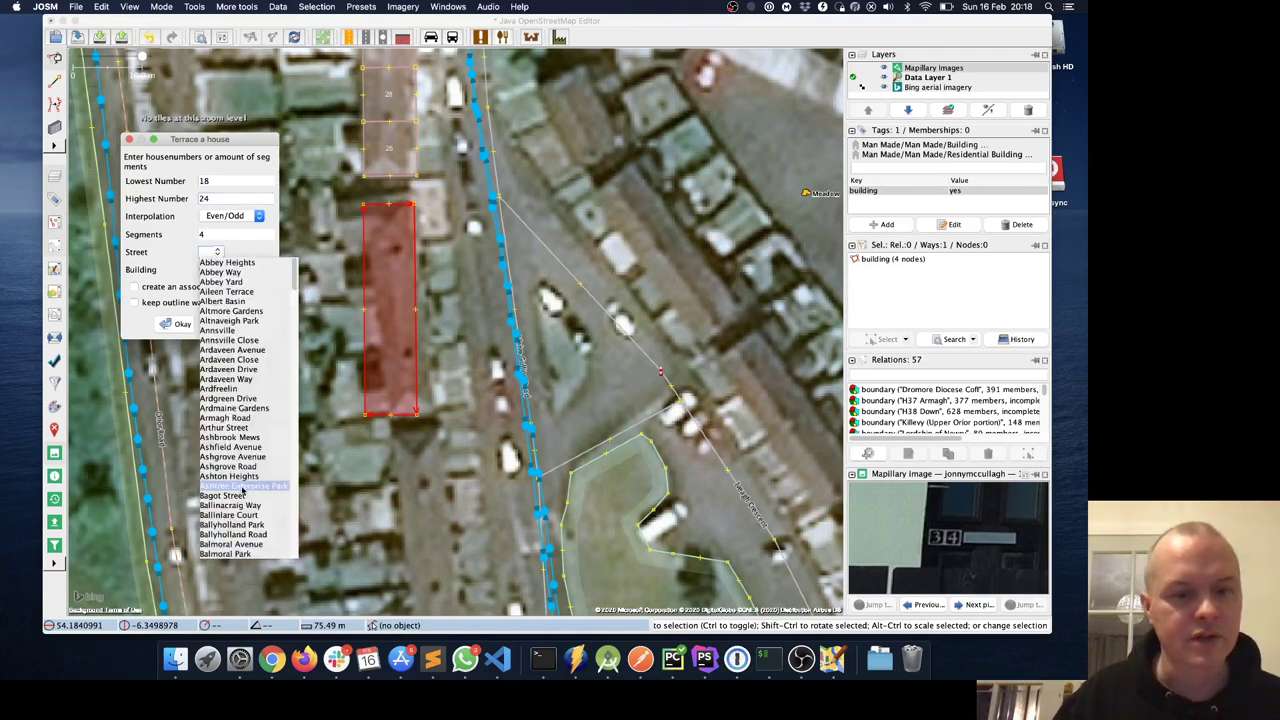
{"action": "scroll", "coordinate": [240, 480], "scroll_direction": "down", "scroll_amount": 3}
{"action": "scroll", "coordinate": [240, 480], "scroll_direction": "down", "scroll_amount": 20}
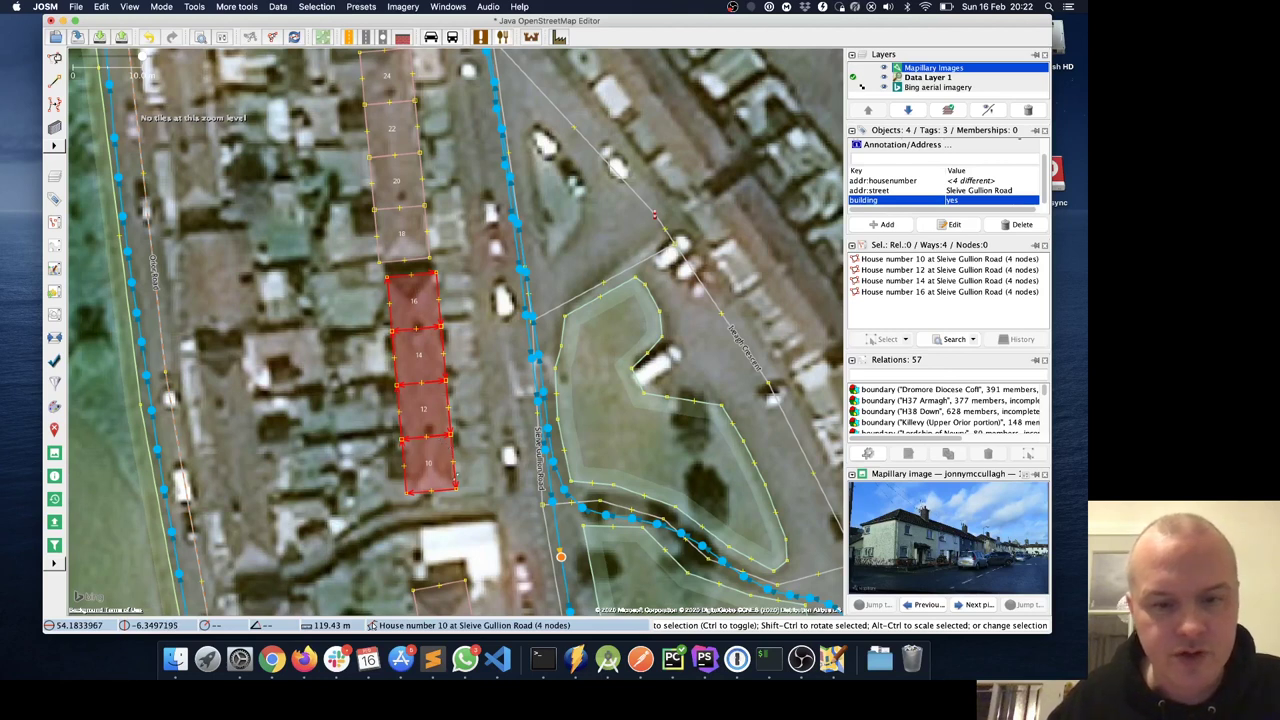
{"action": "mouse_move", "coordinate": [468, 484]}
{"action": "left_mouse_down"}
{"action": "mouse_move", "coordinate": [482, 453]}
{"action": "mouse_move", "coordinate": [469, 479]}
{"action": "left_mouse_up"}
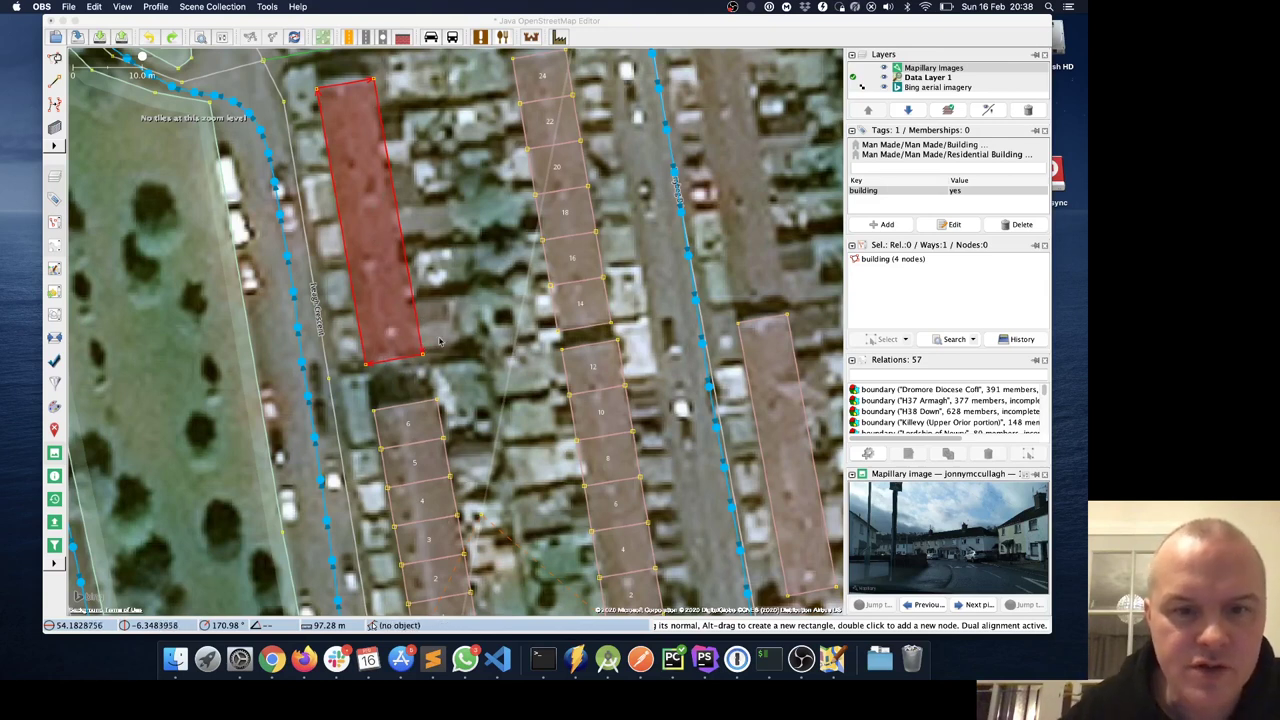
Step: Terrace the building outline north of house number 6 into 6 segments numbered 7 to 12 with All interpolation, on Iveagh Crescent
{"action": "left_click", "coordinate": [413, 315]}
{"action": "left_click", "coordinate": [236, 6]}
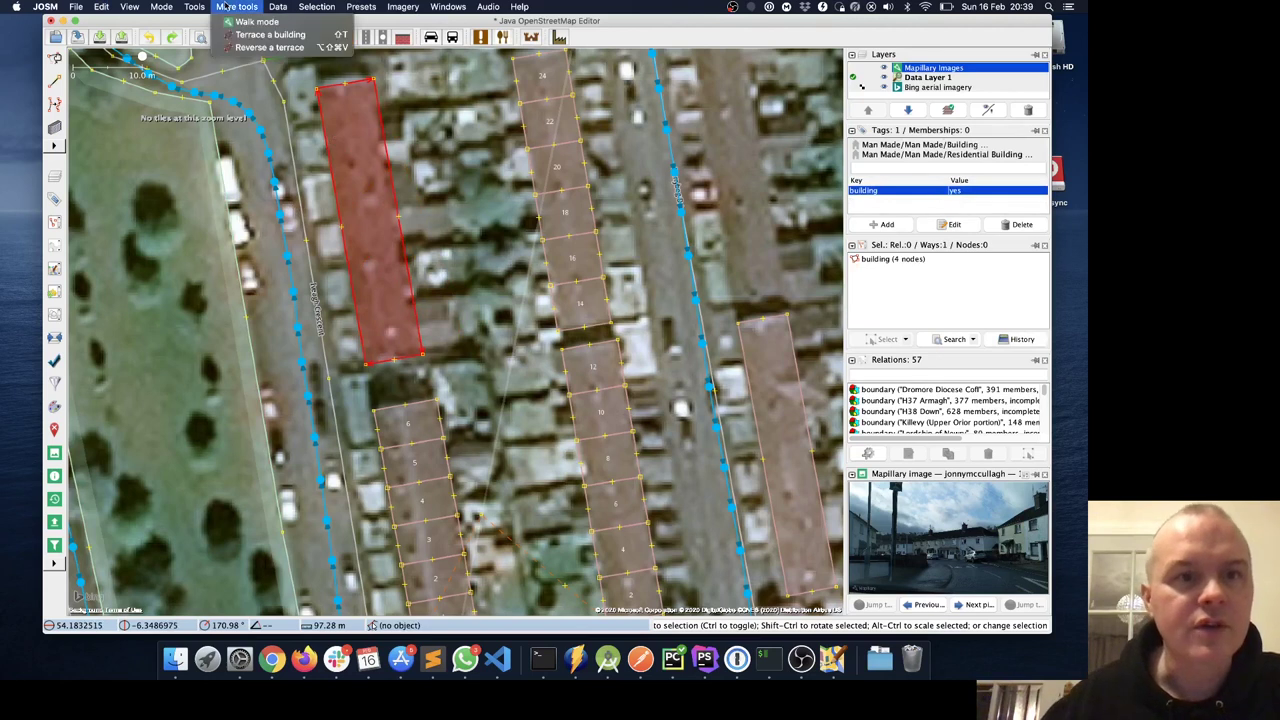
{"action": "left_click", "coordinate": [262, 35]}
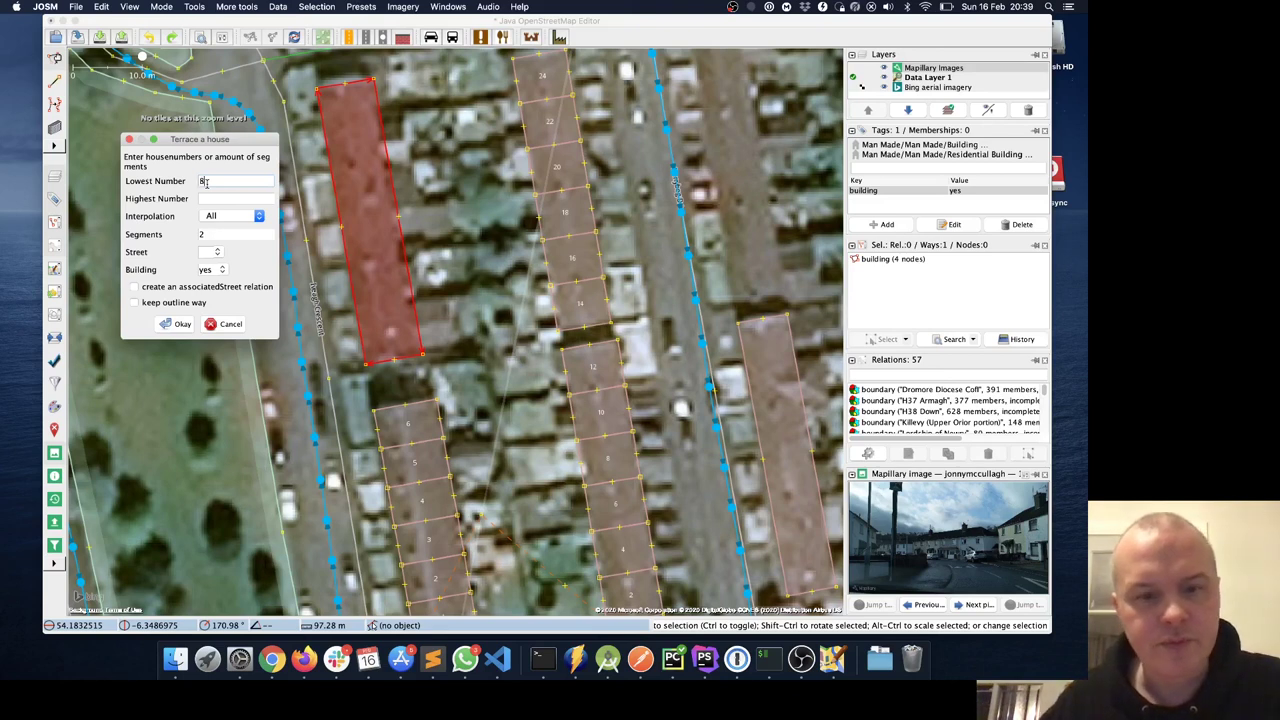
{"action": "key", "text": "BackSpace"}
{"action": "type", "text": "7"}
{"action": "left_click", "coordinate": [209, 197]}
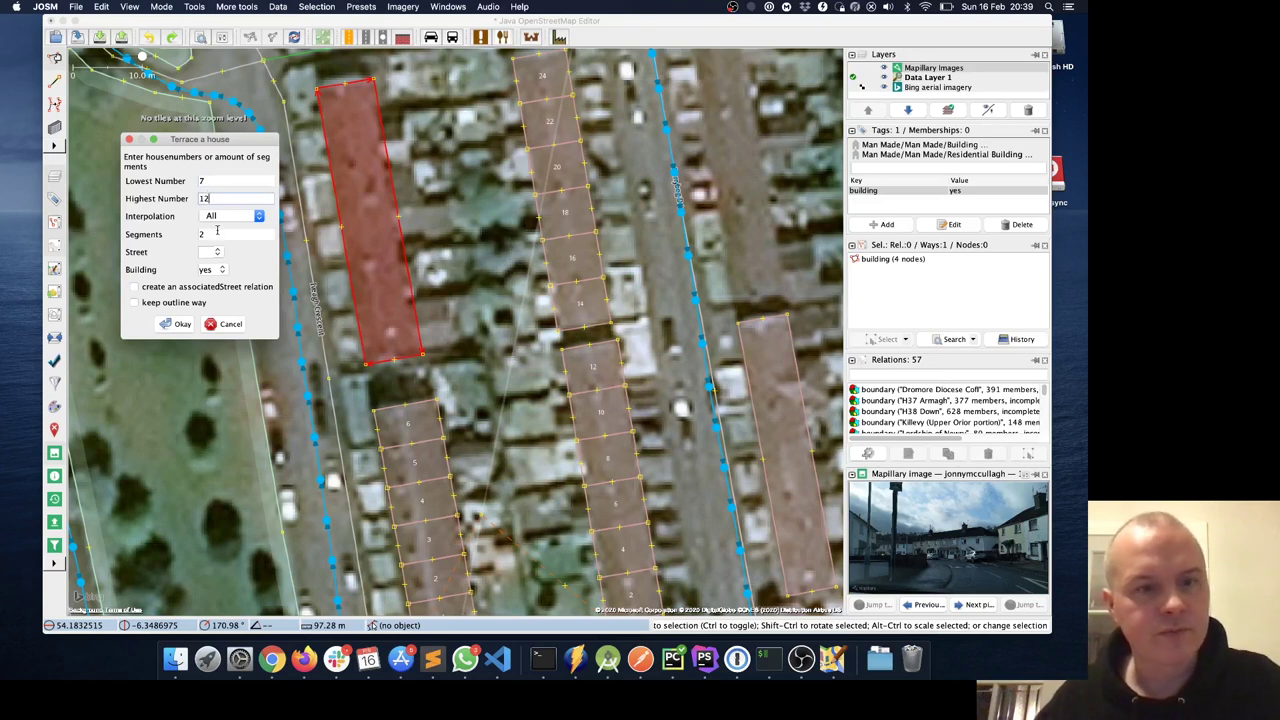
{"action": "double_click", "coordinate": [217, 233]}
{"action": "type", "text": "6"}
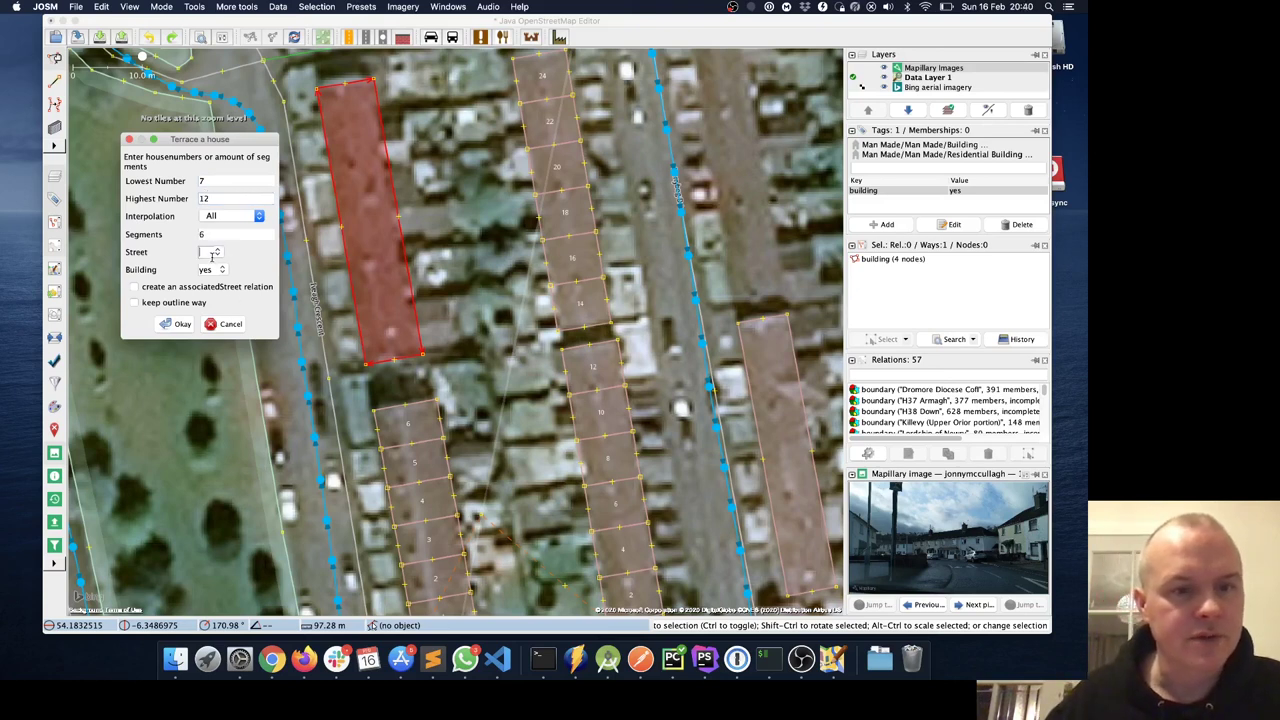
{"action": "left_click", "coordinate": [210, 253]}
{"action": "type", "text": "ead"}
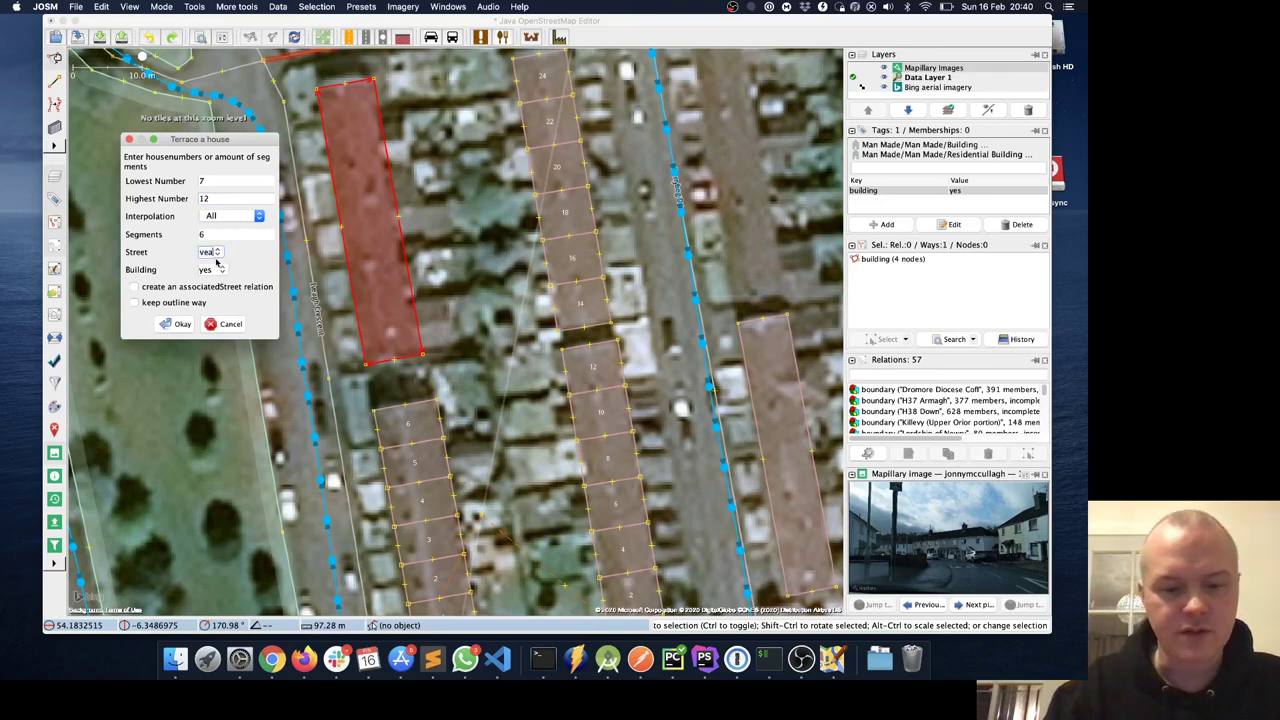
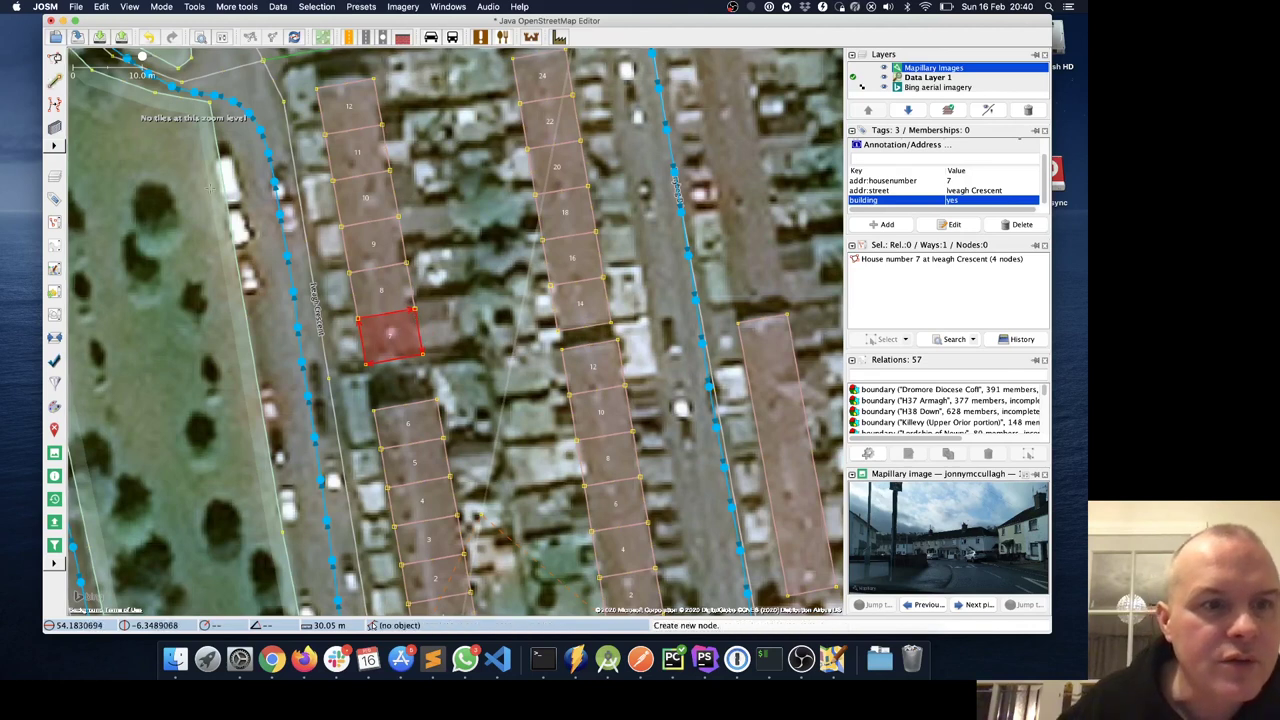
Step: Add a node on the east wall of house number 7 and extrude the wall section north of it eastward as an extension
{"action": "left_click", "coordinate": [420, 342]}
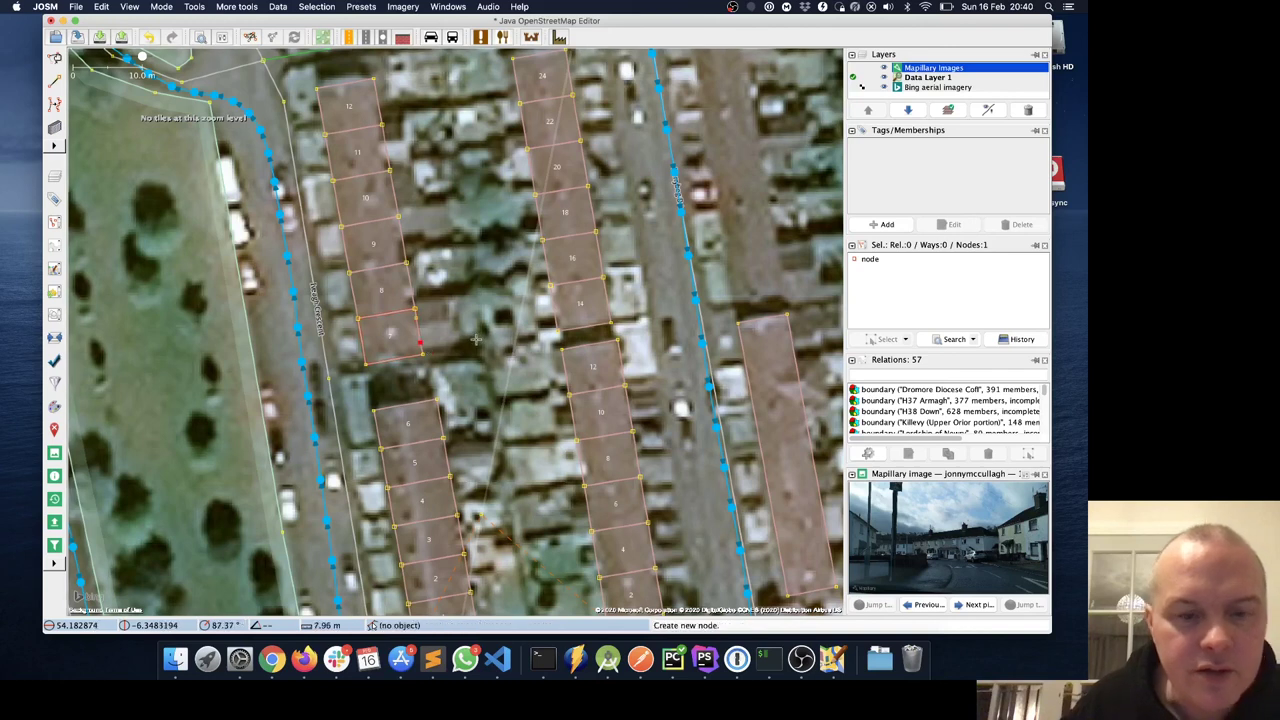
{"action": "left_click_drag", "start_coordinate": [420, 333], "coordinate": [454, 326]}
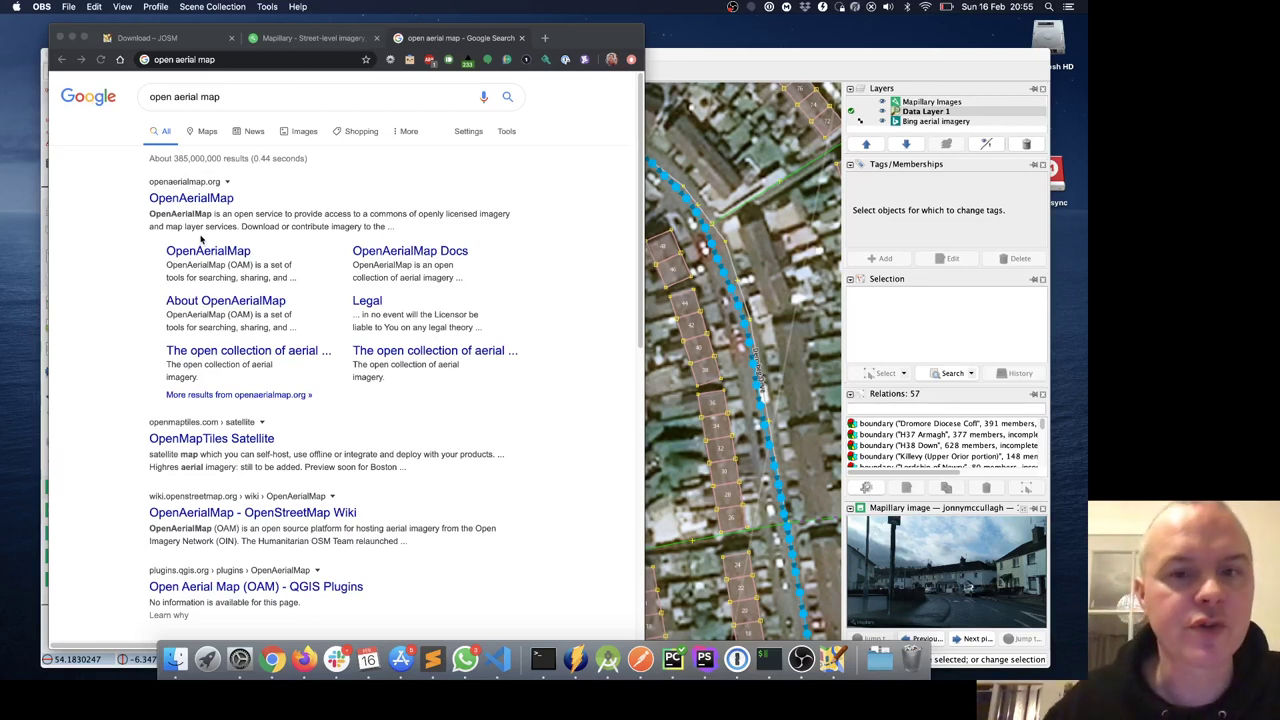
Step: Switch to Chrome, open the OpenAerialMap site from the search results and start exploring its imagery map
{"action": "left_click", "coordinate": [226, 216]}
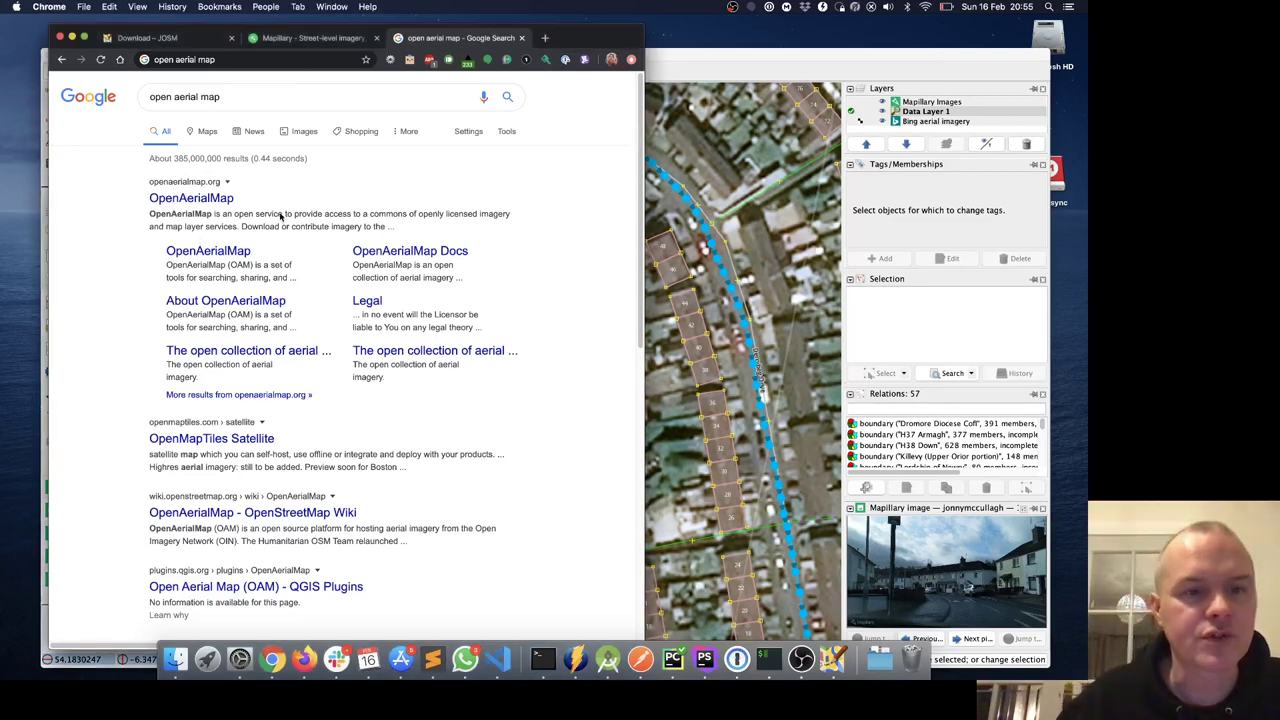
{"action": "left_click", "coordinate": [203, 200]}
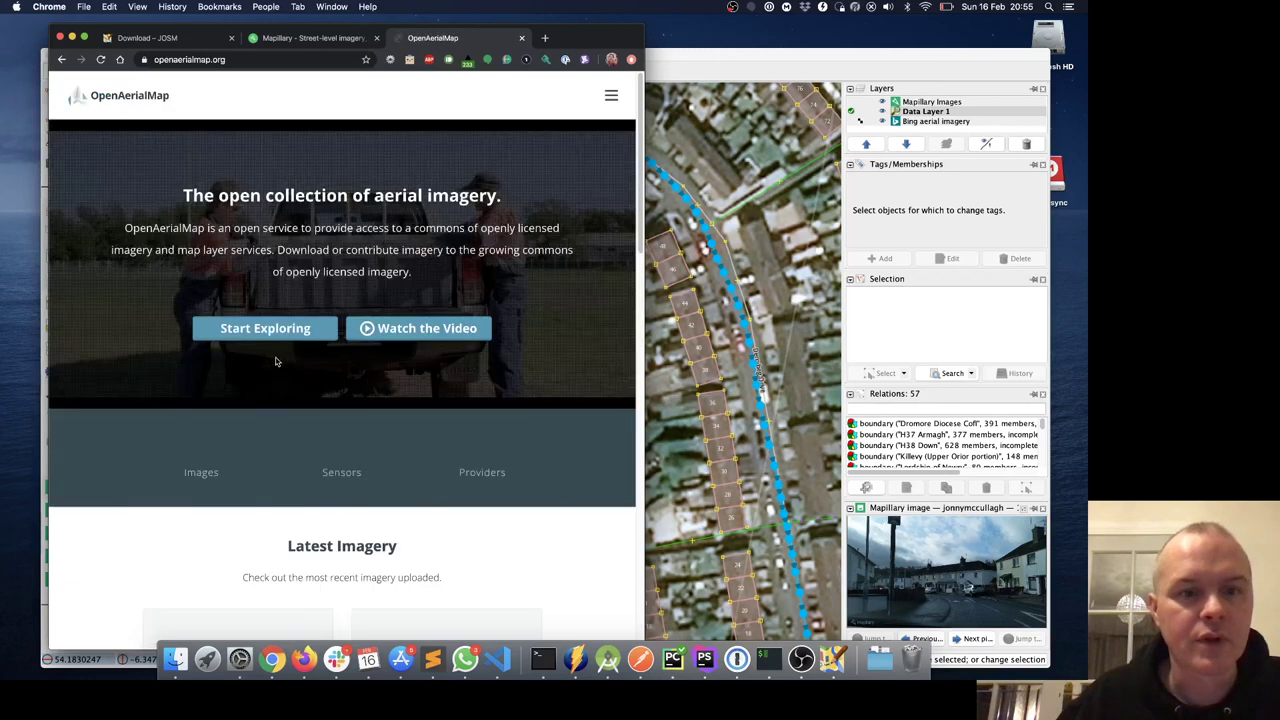
{"action": "left_click", "coordinate": [249, 330]}
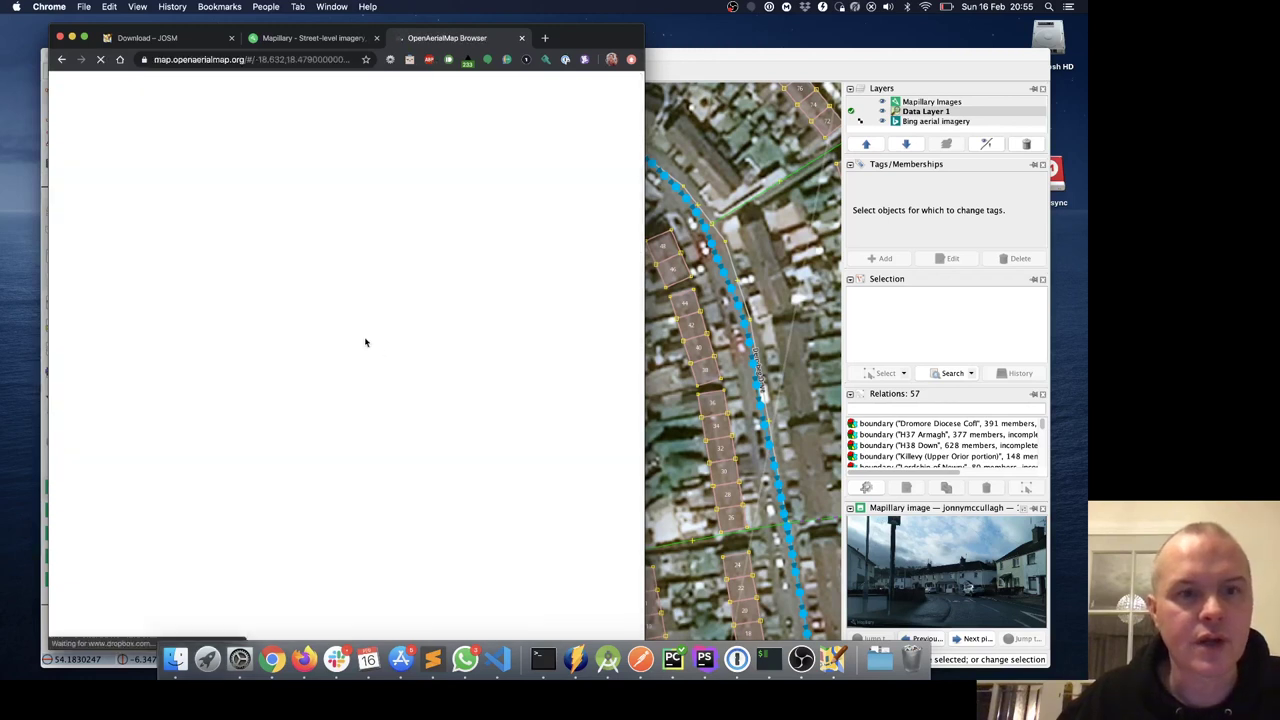
Step: Select the grid square over Newry, open the NEWRY CITY CORE. UAV SURVEY 2018. image and copy its WMTS URL
{"action": "scroll", "coordinate": [517, 204], "scroll_direction": "up", "scroll_amount": 5}
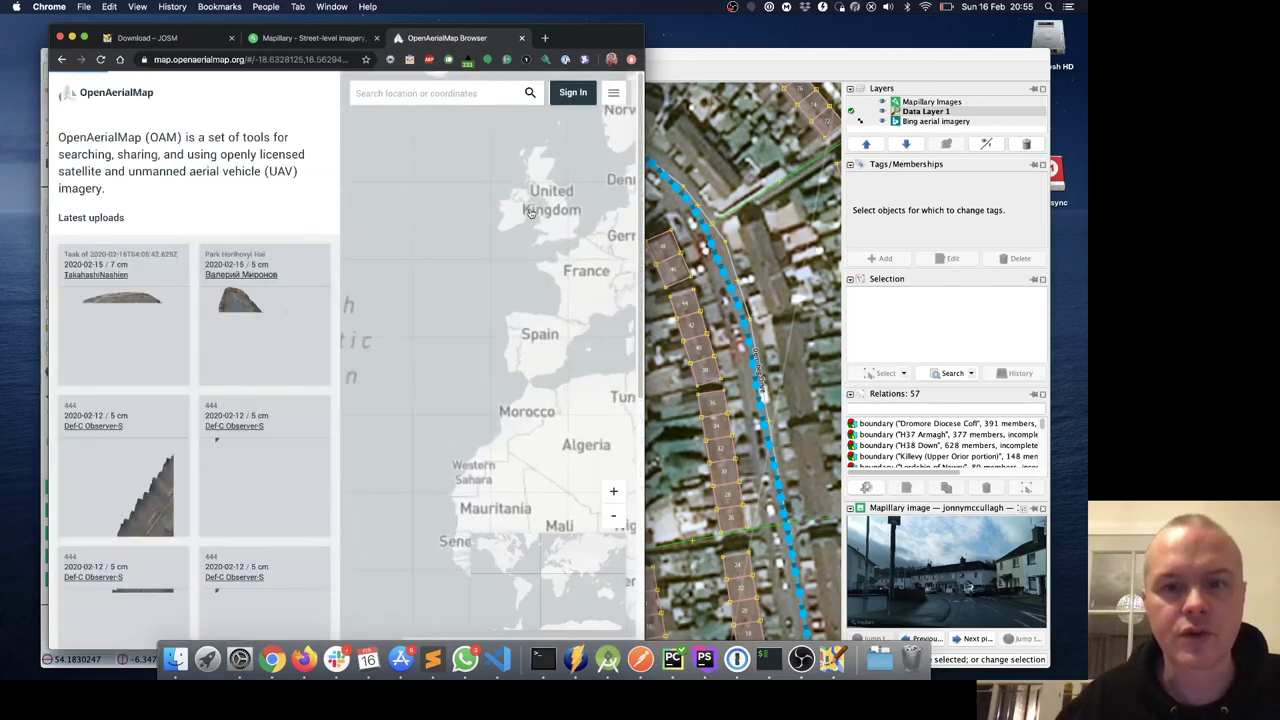
{"action": "scroll", "coordinate": [517, 204], "scroll_direction": "up", "scroll_amount": 5}
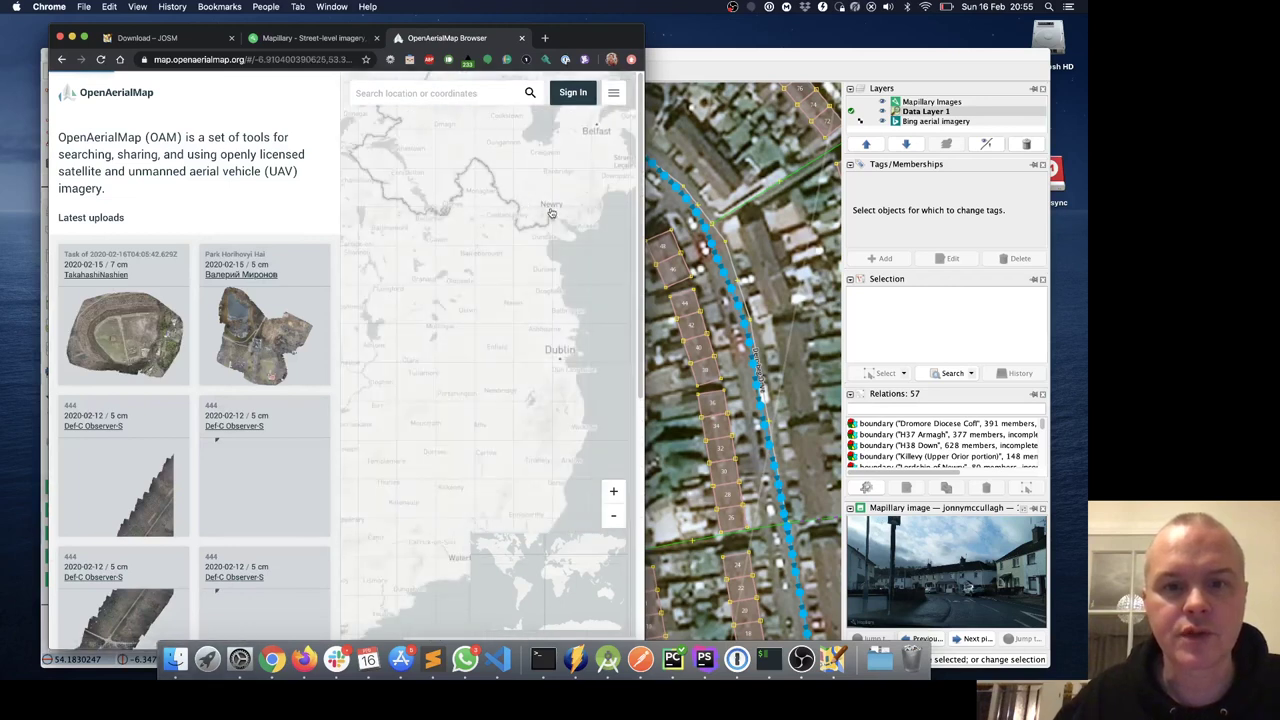
{"action": "scroll", "coordinate": [555, 218], "scroll_direction": "up", "scroll_amount": 5}
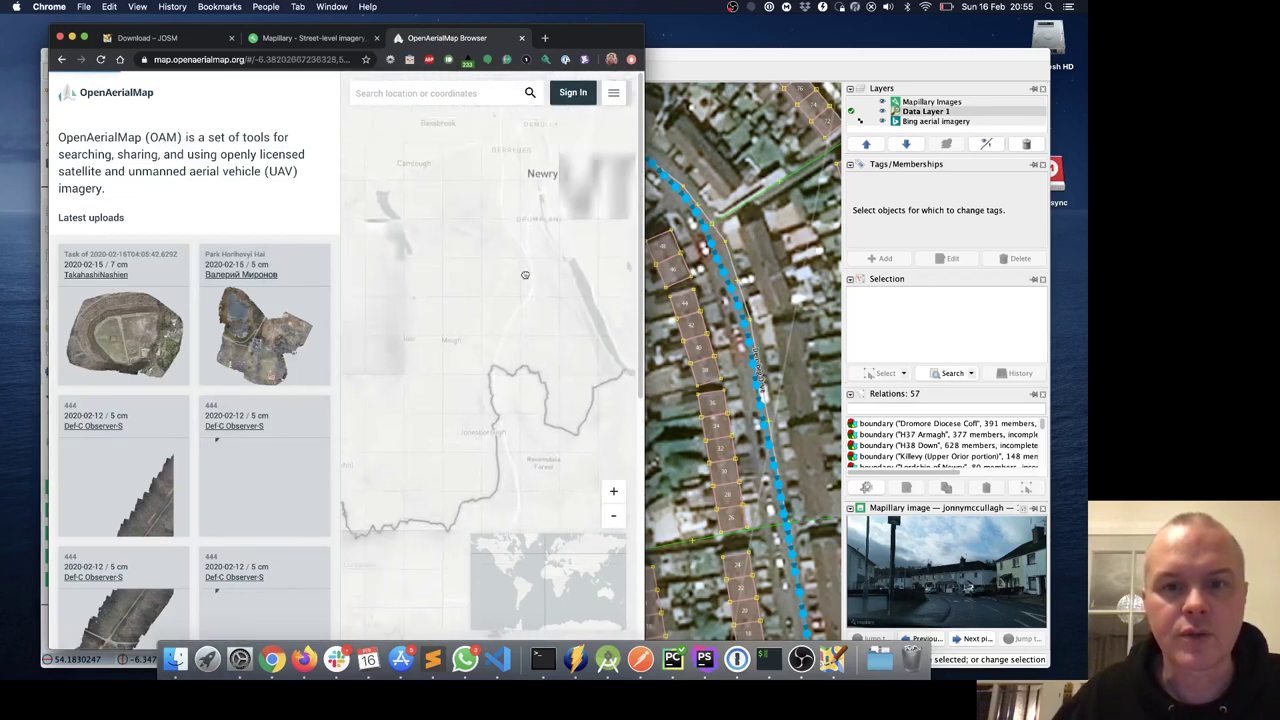
{"action": "scroll", "coordinate": [524, 302], "scroll_direction": "up", "scroll_amount": 3}
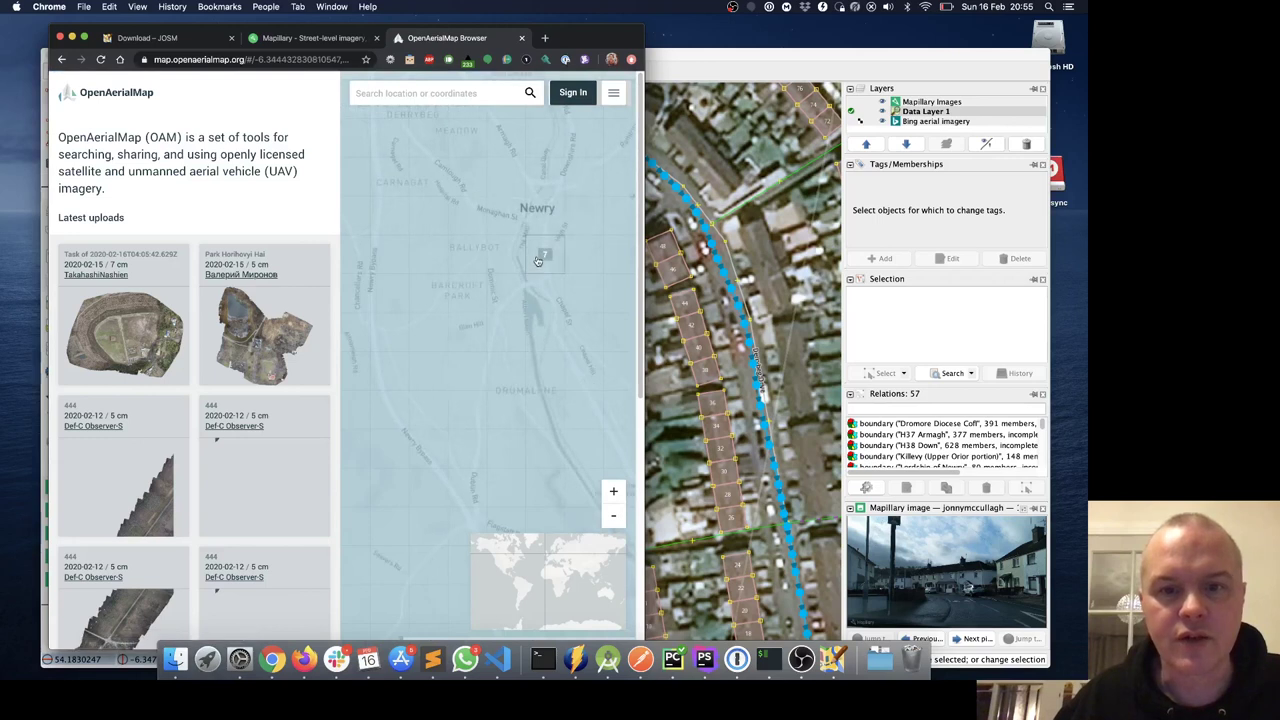
{"action": "left_click", "coordinate": [537, 260]}
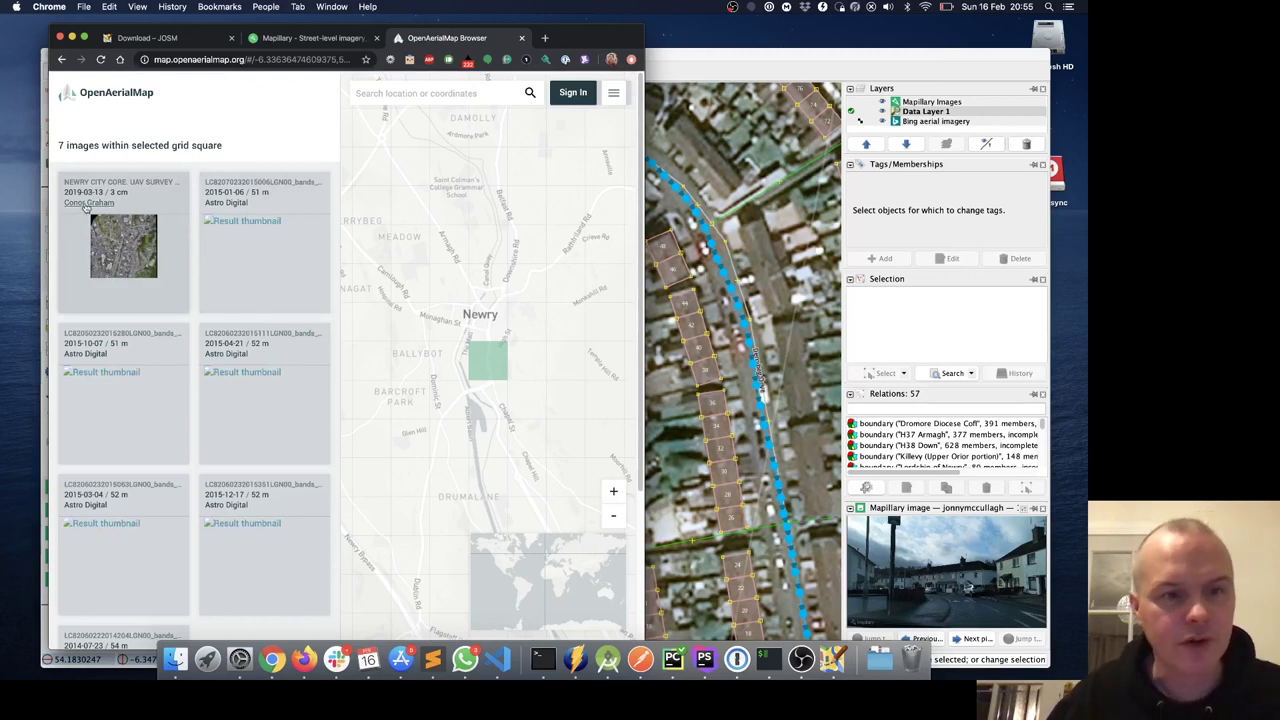
{"action": "left_click", "coordinate": [123, 251]}
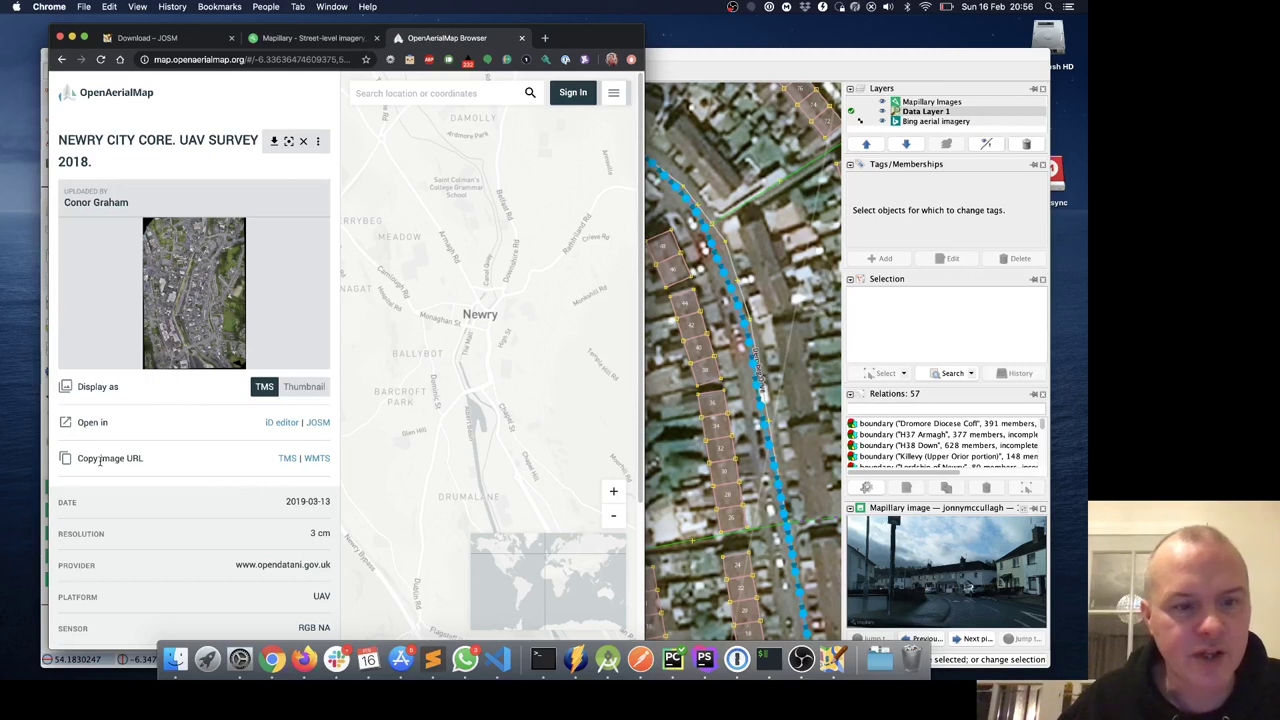
{"action": "left_click", "coordinate": [318, 458]}
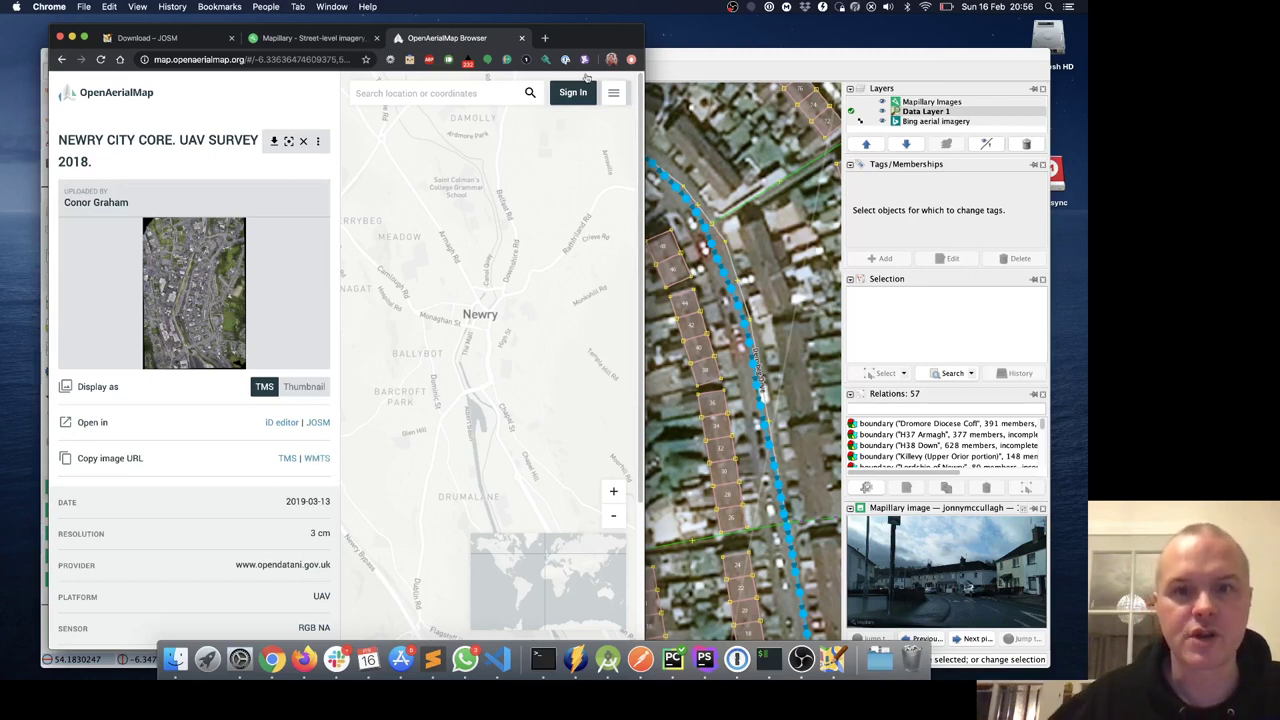
Step: Switch back to JOSM, open the imagery preferences and look through the available default imagery entries
{"action": "left_click", "coordinate": [668, 34]}
{"action": "left_click", "coordinate": [401, 6]}
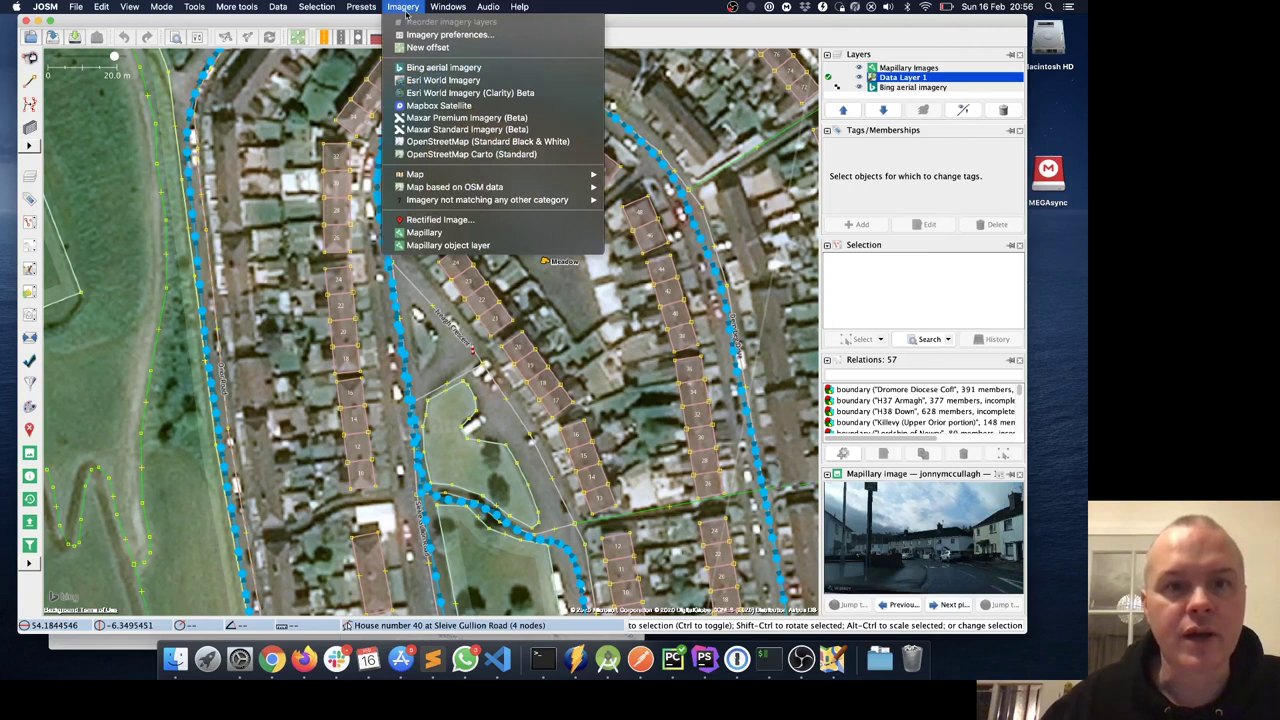
{"action": "left_click", "coordinate": [449, 35]}
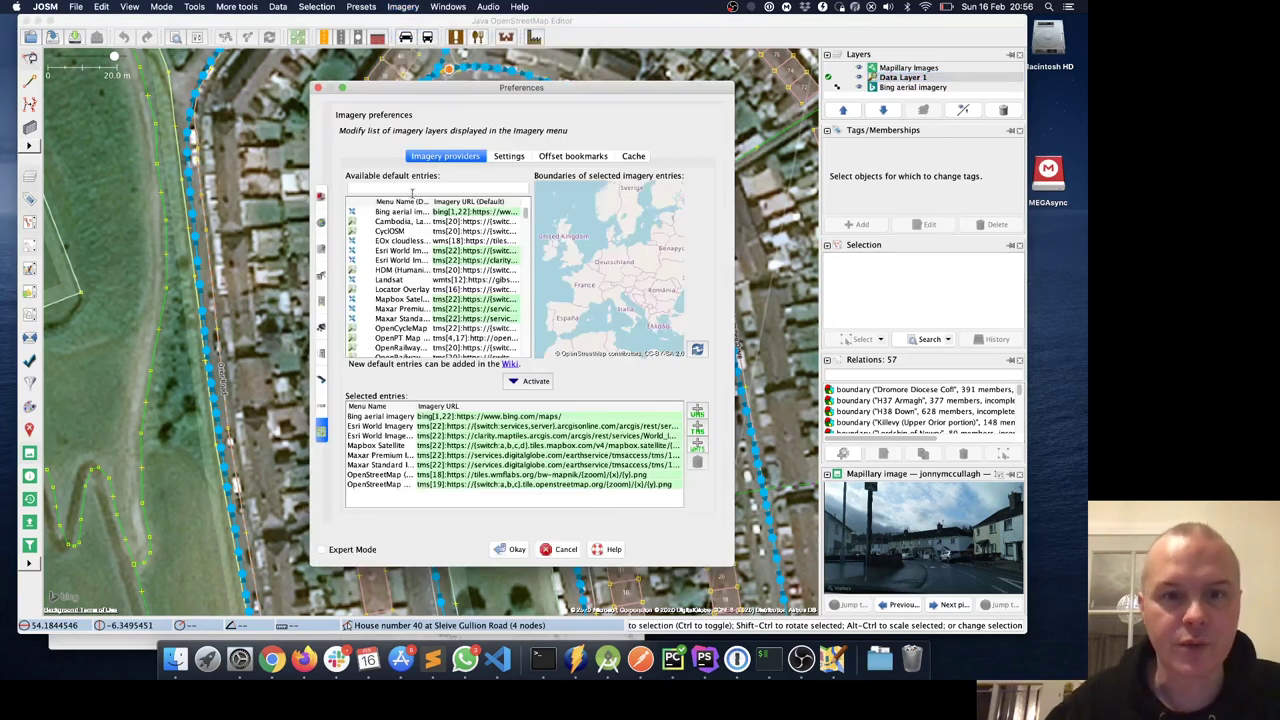
{"action": "scroll", "coordinate": [414, 240], "scroll_direction": "down", "scroll_amount": 5}
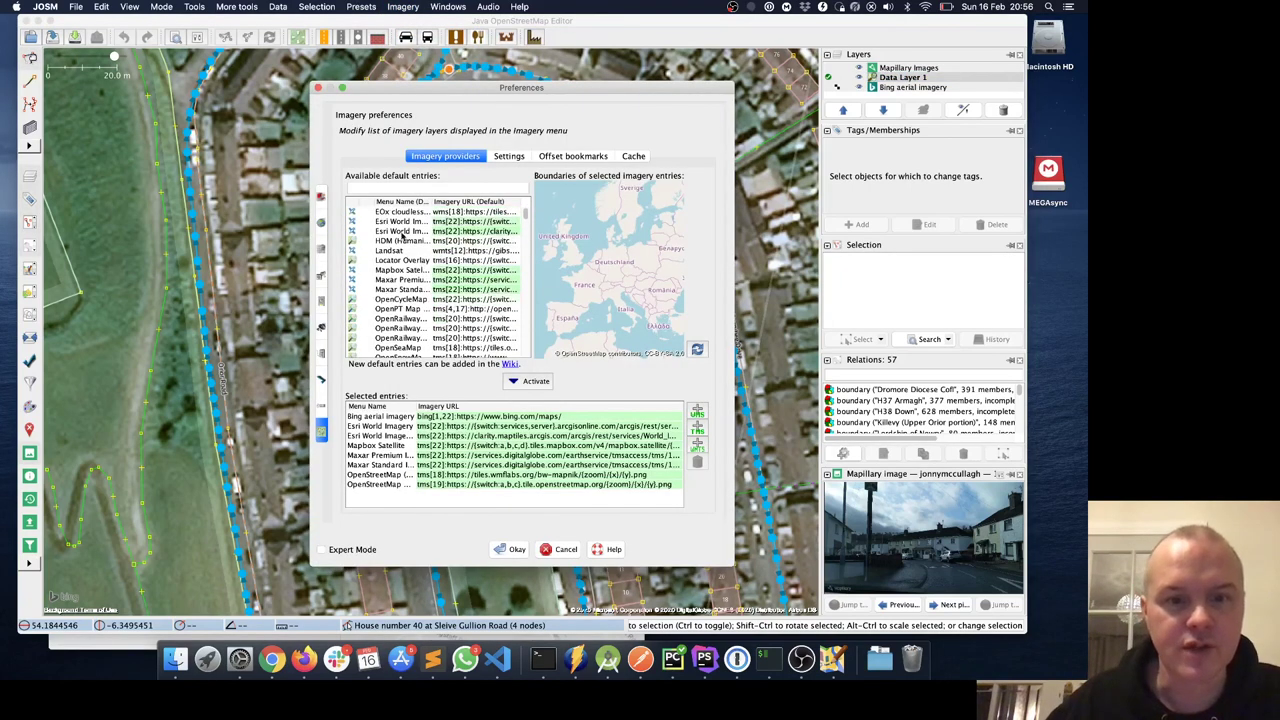
{"action": "scroll", "coordinate": [410, 280], "scroll_direction": "down", "scroll_amount": 2}
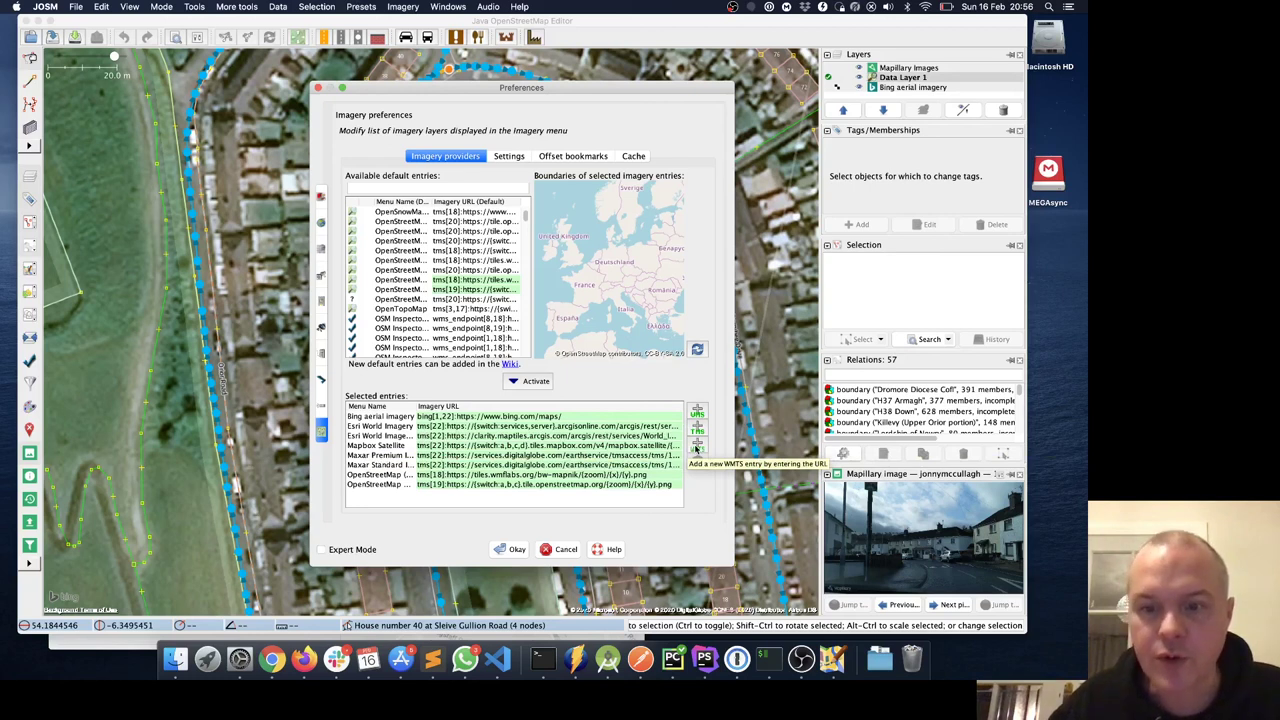
Step: Add a WMTS imagery entry using the copied OpenAerialMap URL, name it Newry UAV Imagery, and save the preferences
{"action": "left_click", "coordinate": [697, 447]}
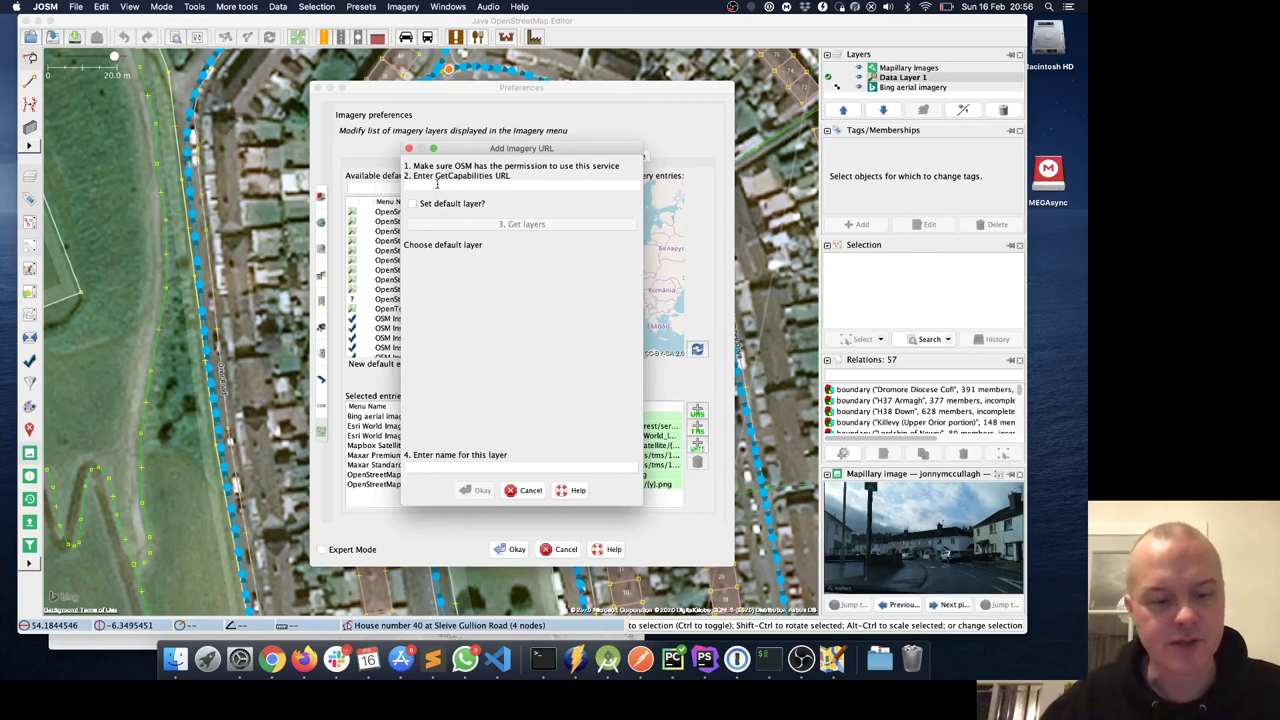
{"action": "key", "text": "super+v"}
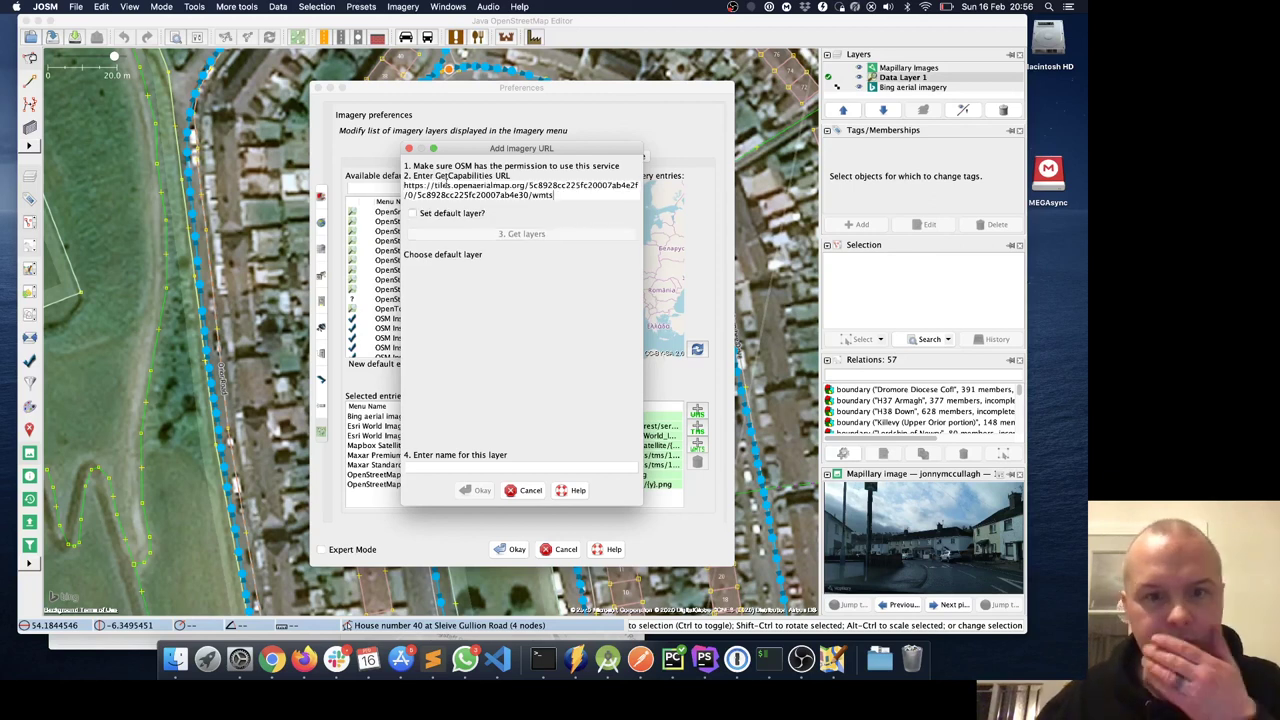
{"action": "left_click", "coordinate": [455, 468]}
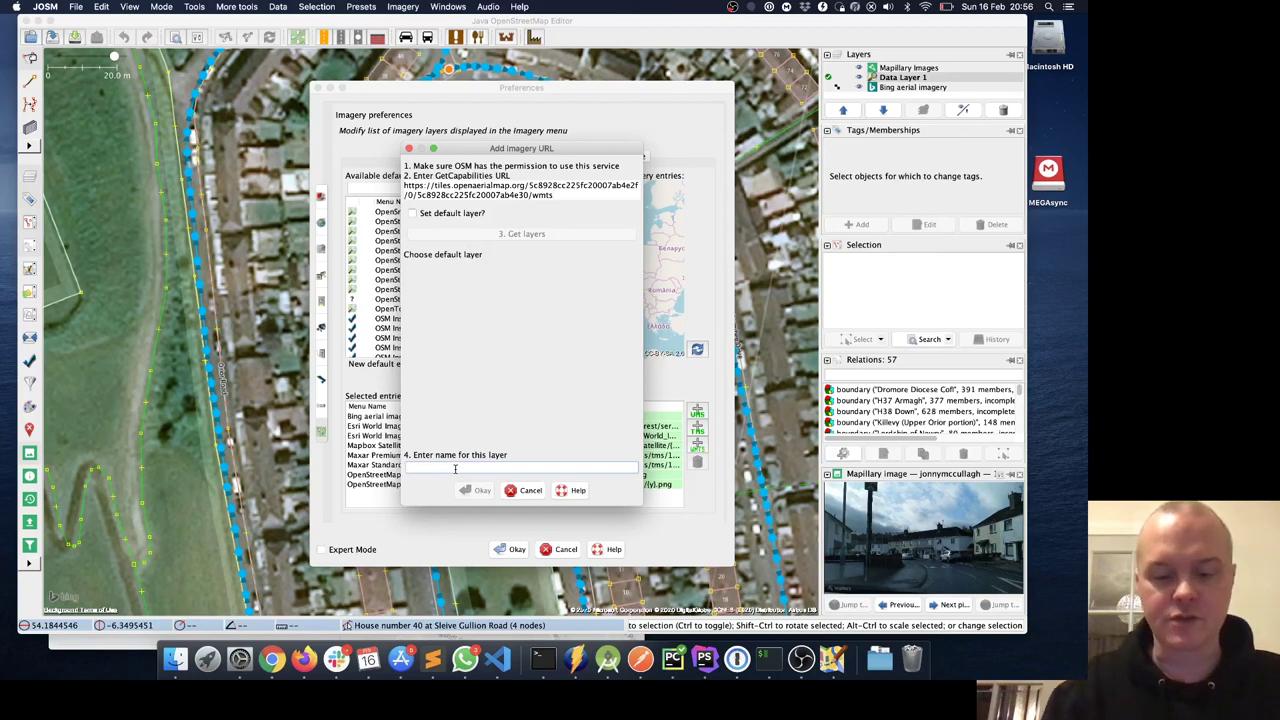
{"action": "type", "text": "Newry UAV Imagery"}
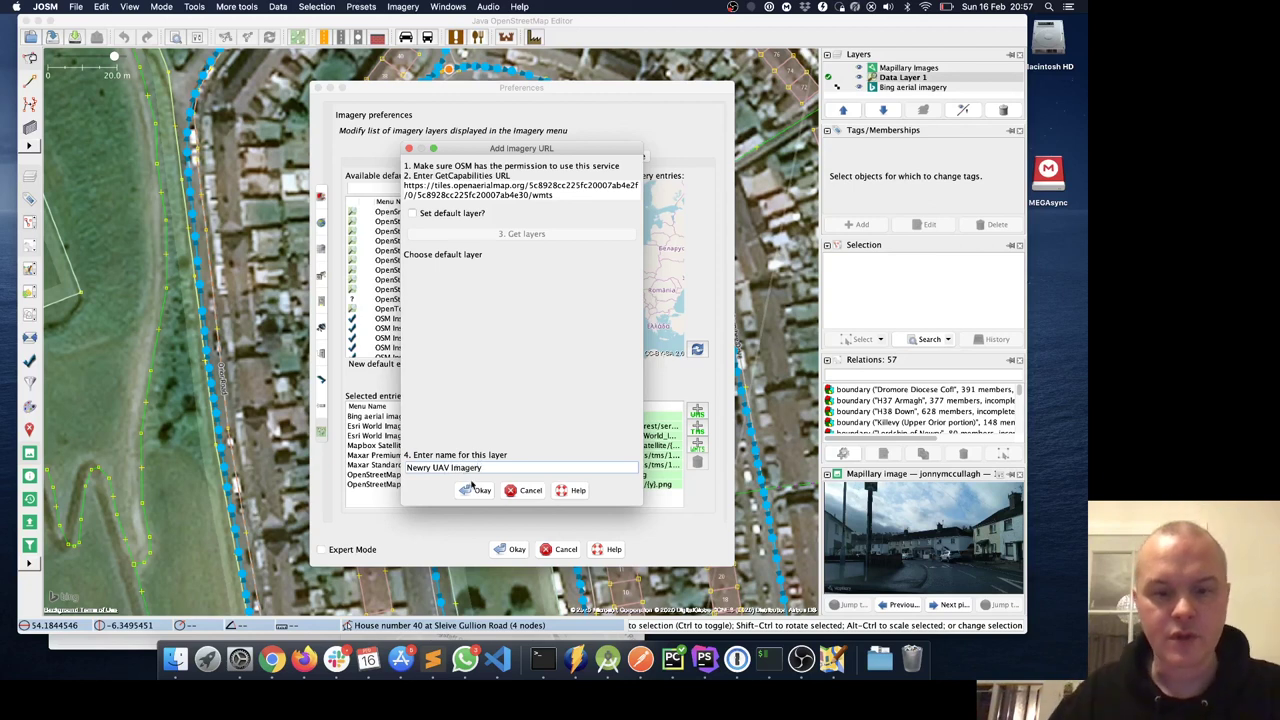
{"action": "left_click", "coordinate": [479, 490]}
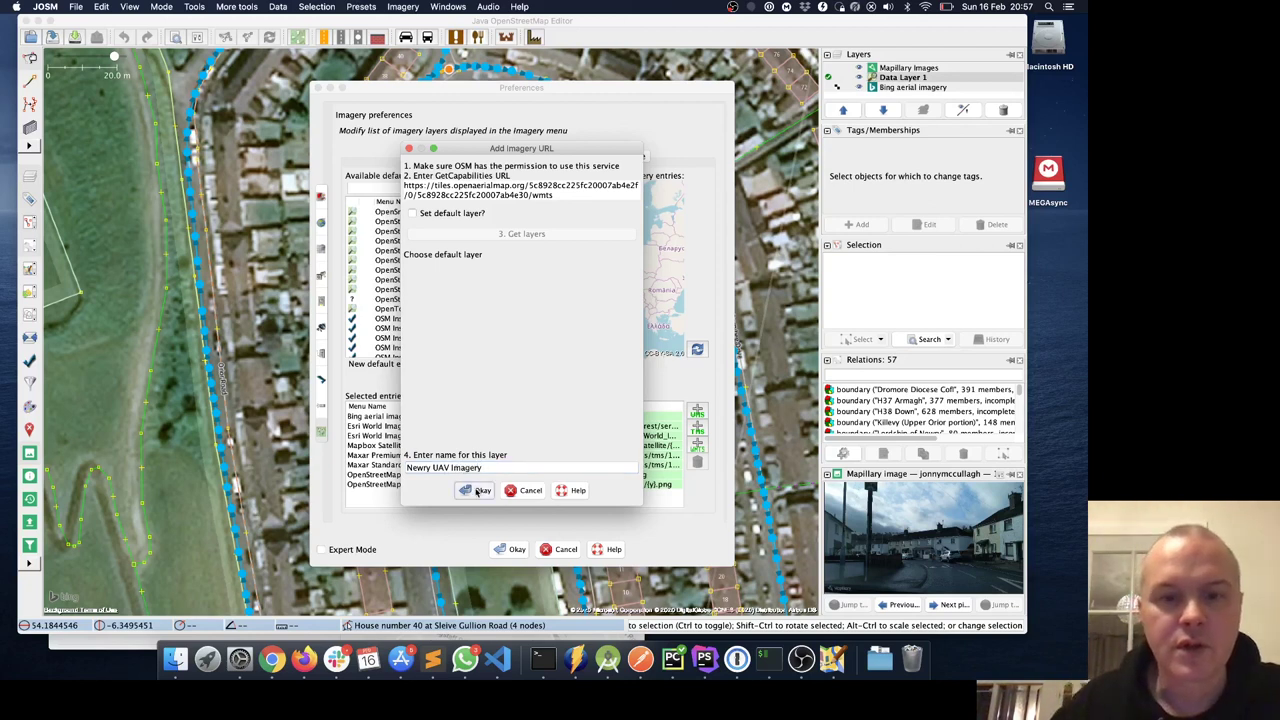
{"action": "left_click", "coordinate": [516, 548]}
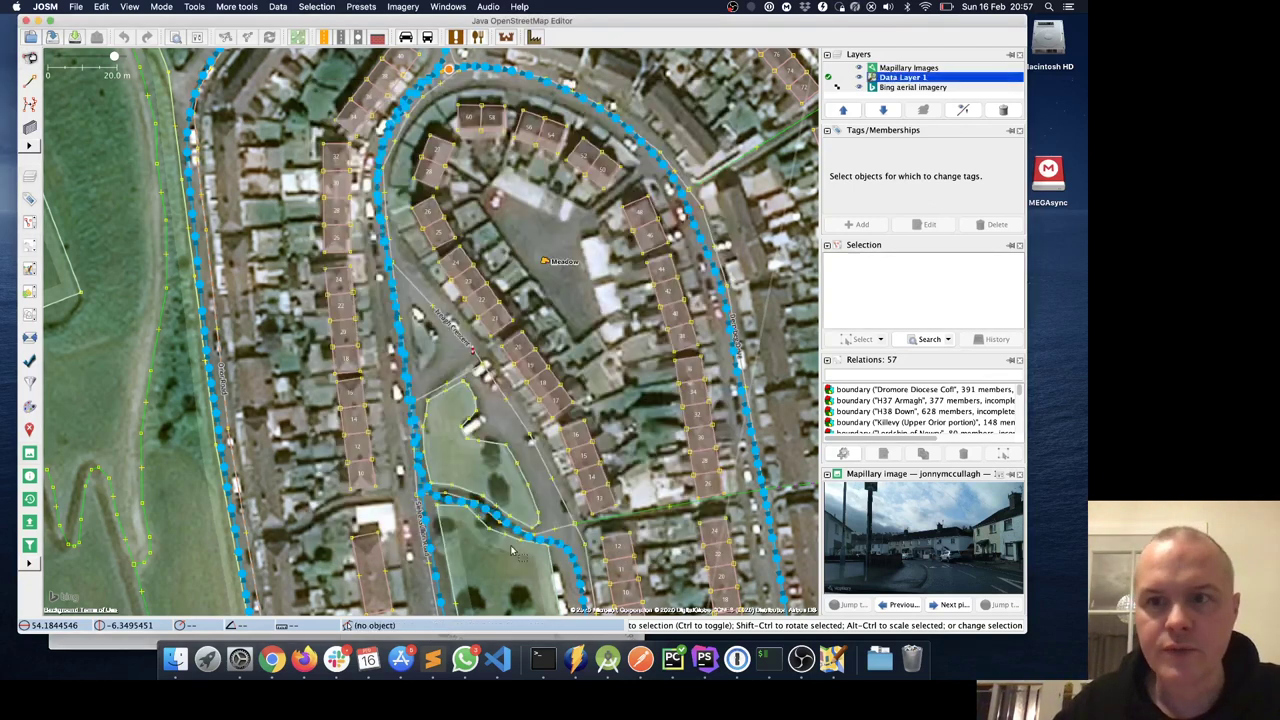
Step: Add the Newry UAV Imagery layer to the map and dismiss the misalignment notice
{"action": "left_click", "coordinate": [403, 7]}
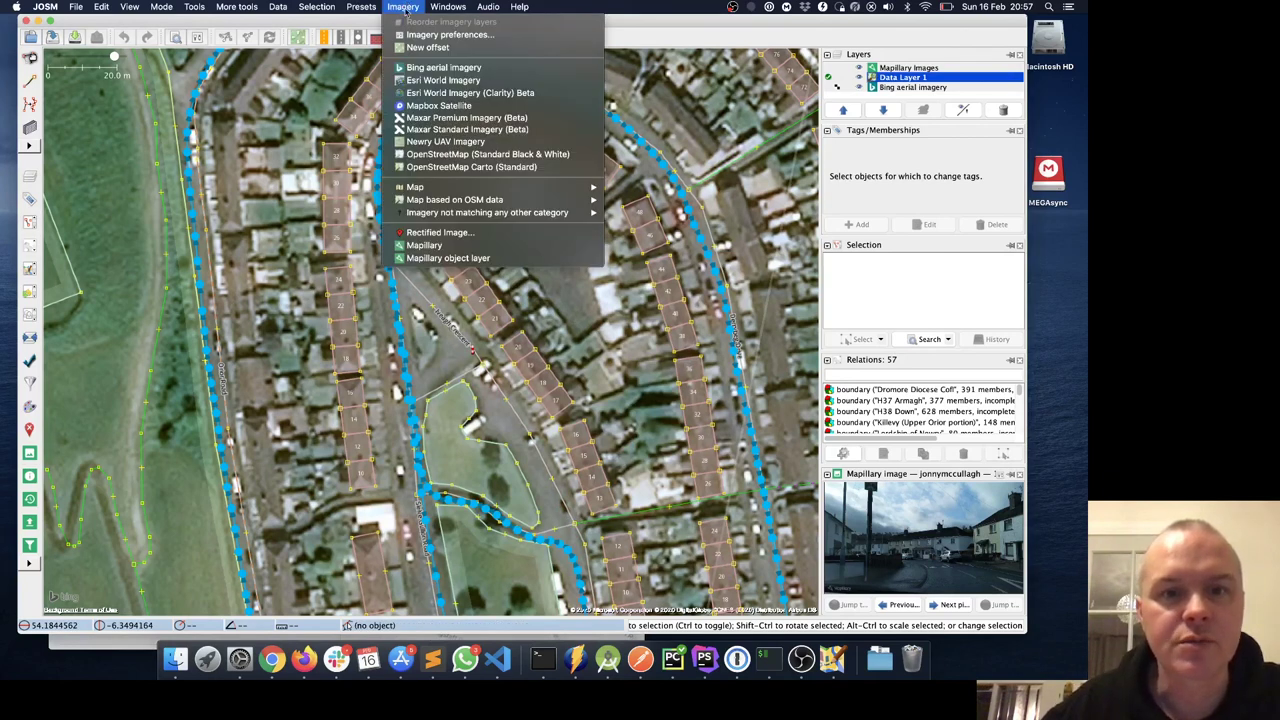
{"action": "left_click", "coordinate": [446, 142]}
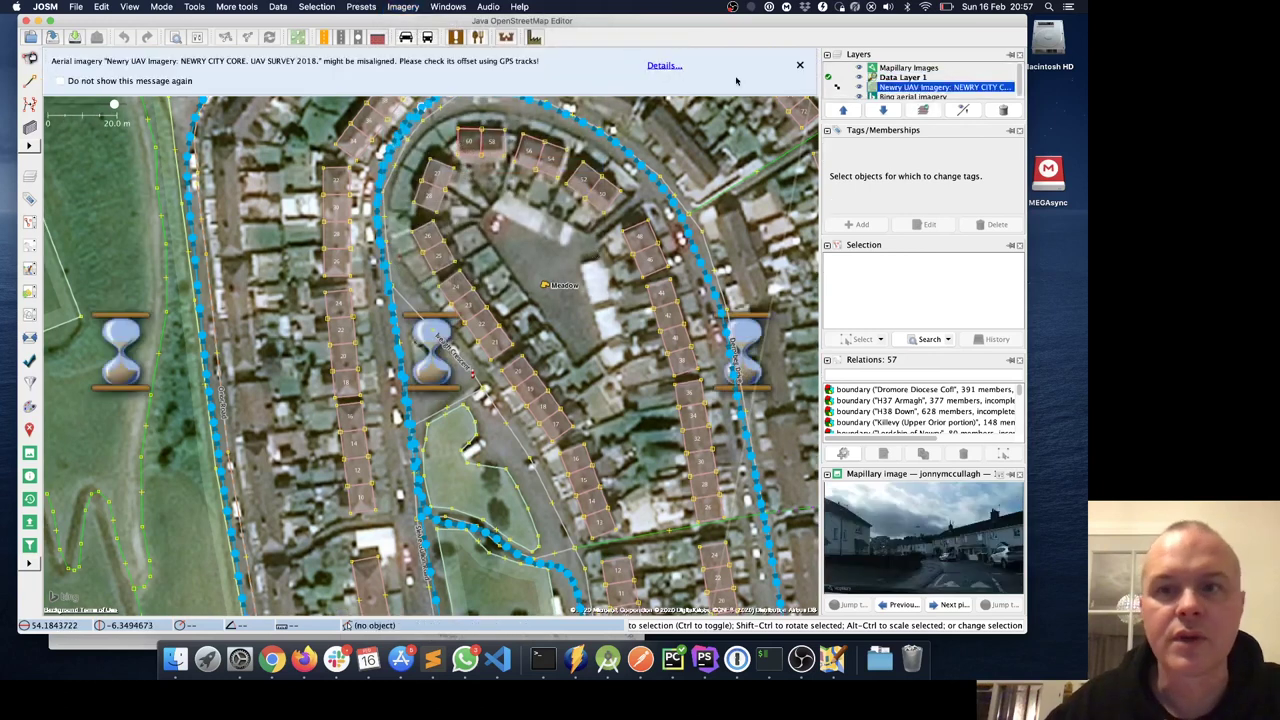
{"action": "left_click", "coordinate": [801, 69]}
Step: Examine the UAV imagery's coverage over Newry city centre and its detail around the Catherine Street junction, compared with the Bing imagery
{"action": "scroll", "coordinate": [630, 280], "scroll_direction": "down", "scroll_amount": 5}
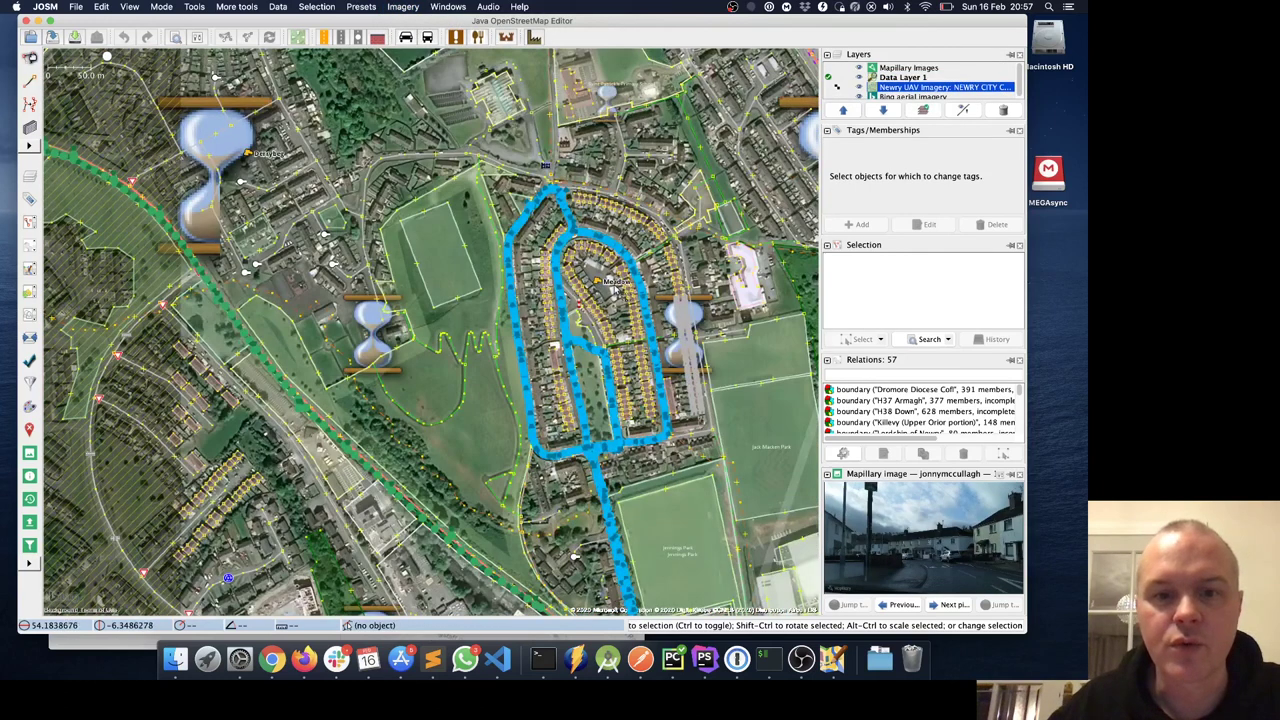
{"action": "left_click_drag", "start_coordinate": [720, 355], "coordinate": [527, 342]}
{"action": "left_click_drag", "start_coordinate": [788, 470], "coordinate": [363, 133]}
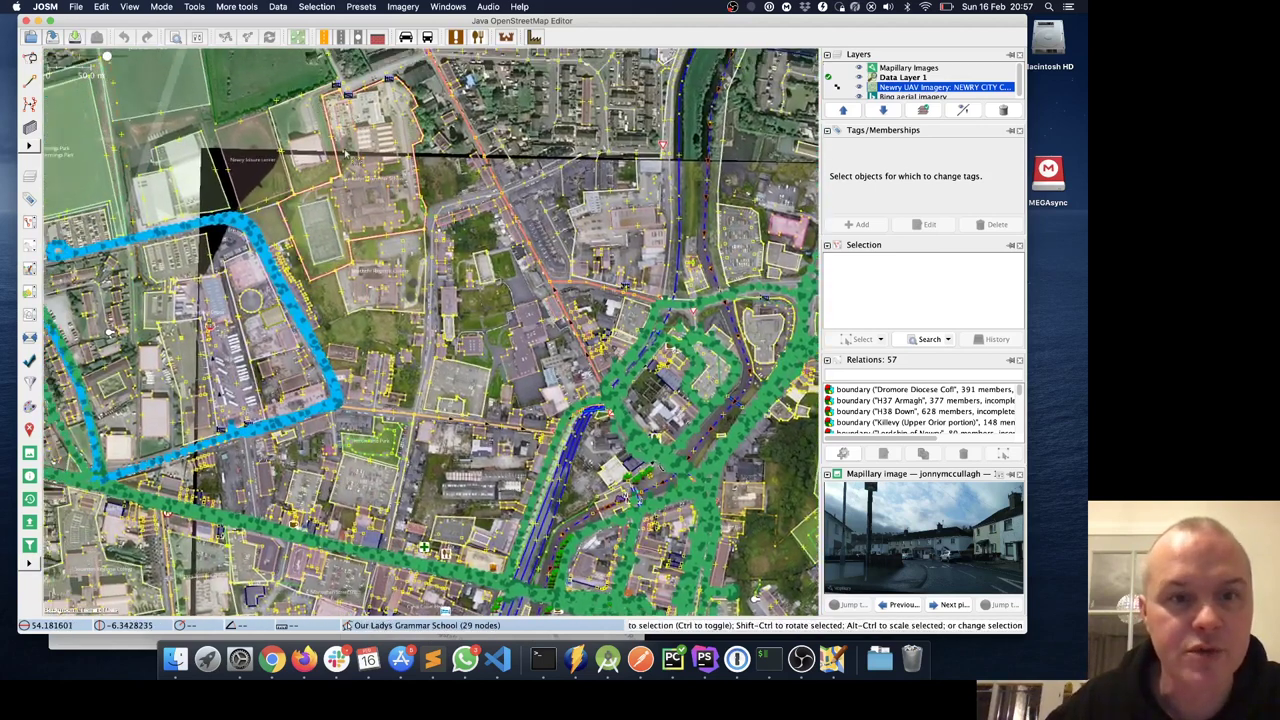
{"action": "scroll", "coordinate": [380, 231], "scroll_direction": "up", "scroll_amount": 5}
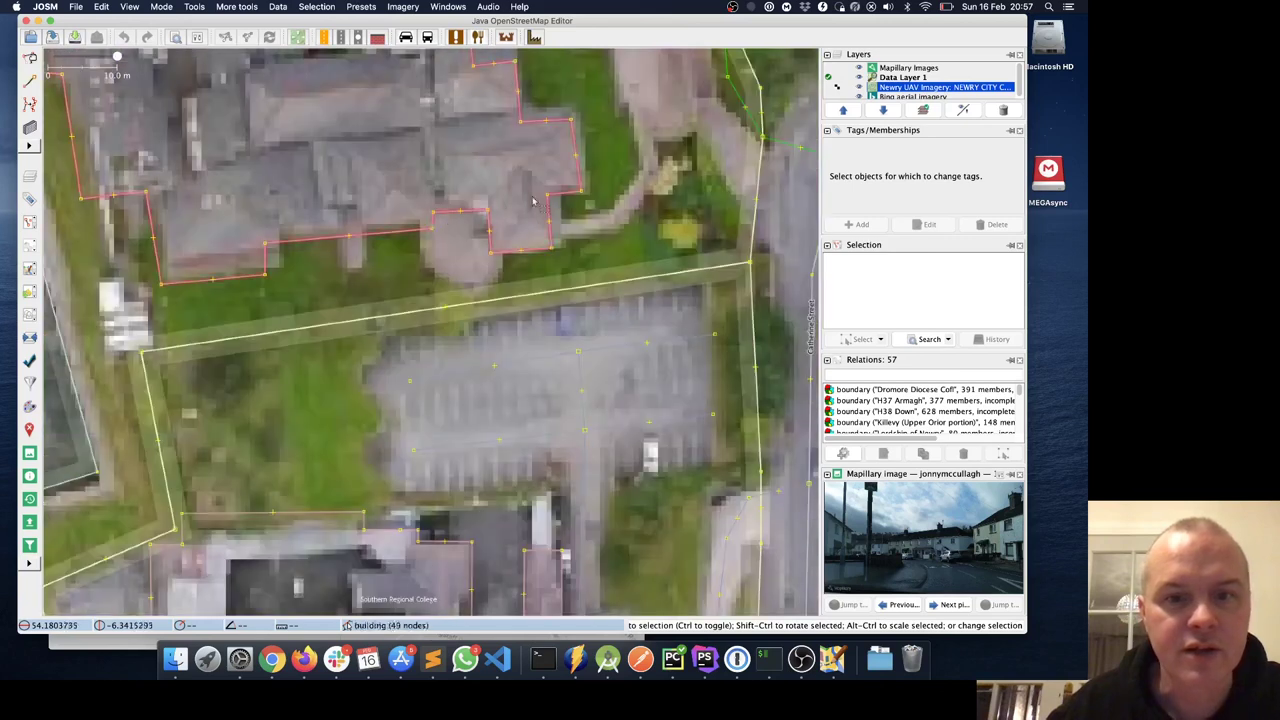
{"action": "scroll", "coordinate": [580, 185], "scroll_direction": "down", "scroll_amount": 2}
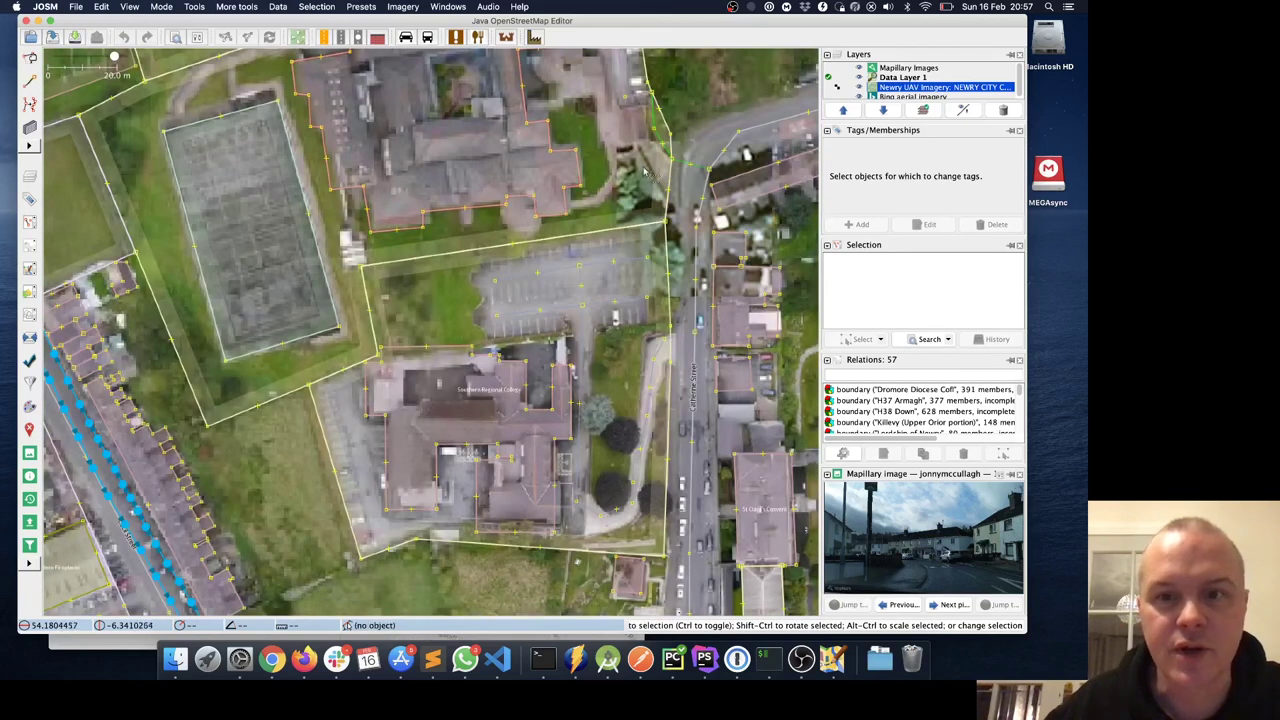
{"action": "scroll", "coordinate": [648, 200], "scroll_direction": "down", "scroll_amount": 2}
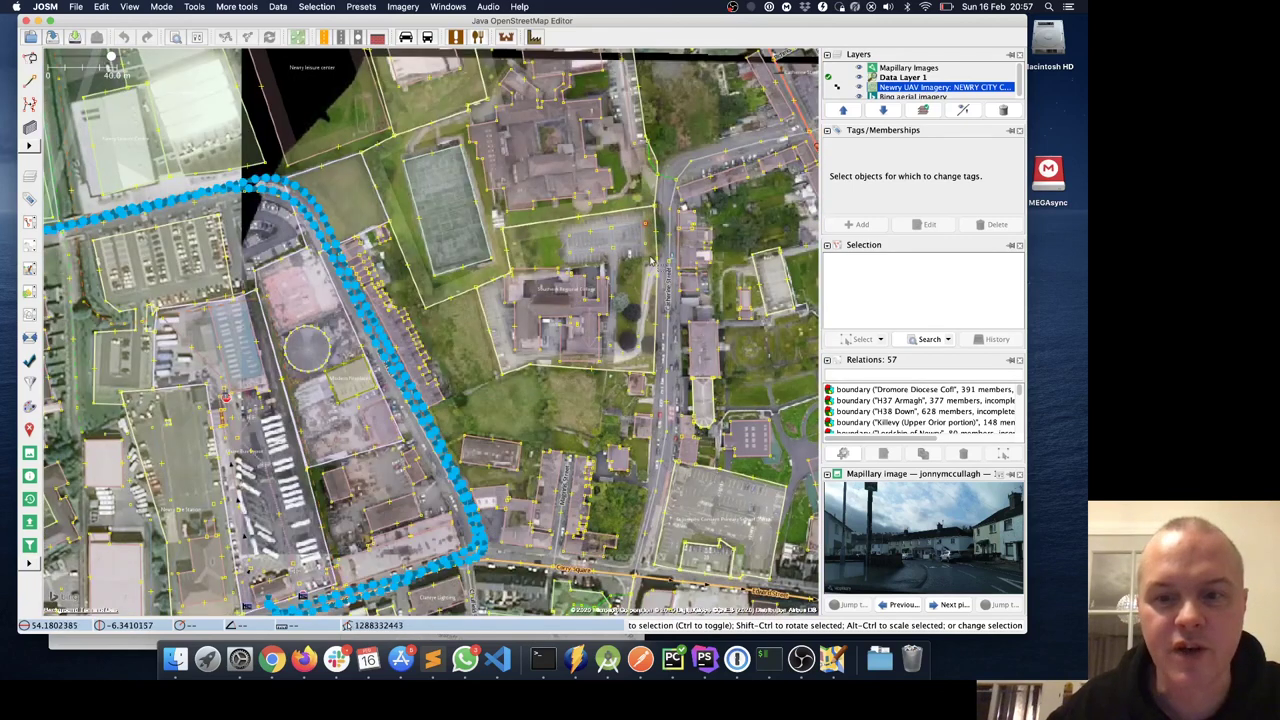
{"action": "left_click_drag", "start_coordinate": [742, 360], "coordinate": [552, 470]}
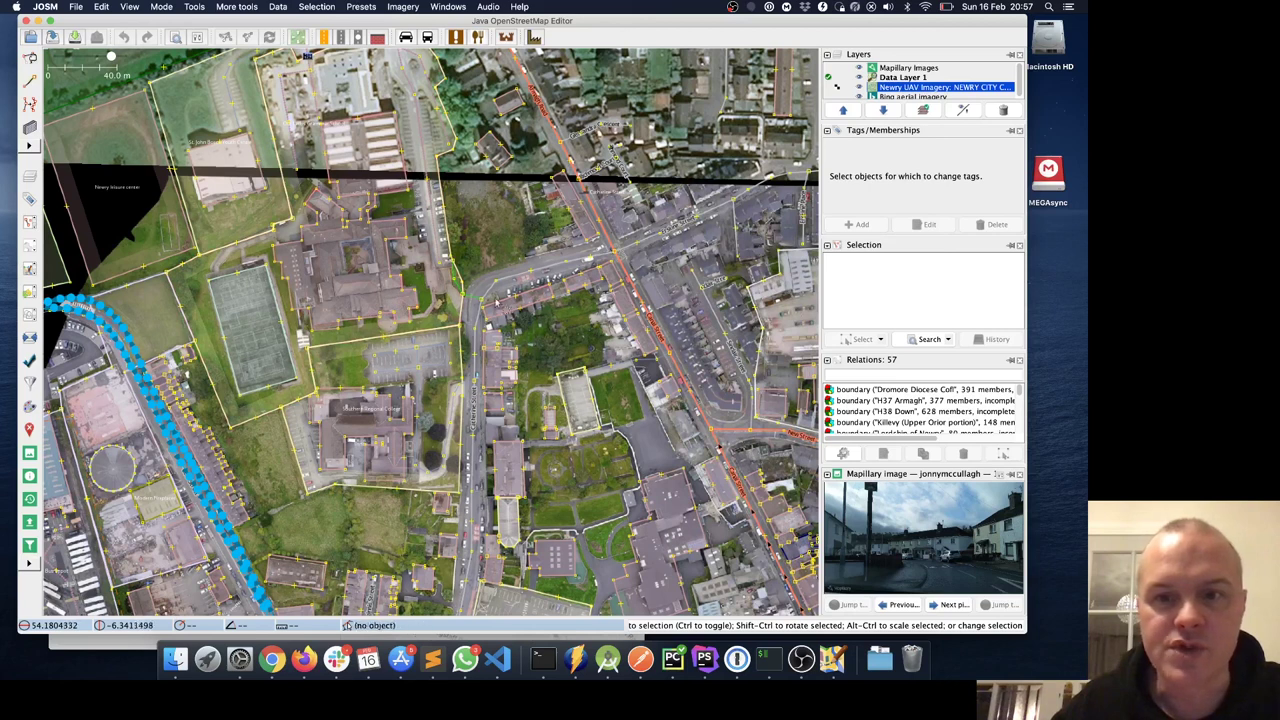
{"action": "scroll", "coordinate": [646, 284], "scroll_direction": "up", "scroll_amount": 2}
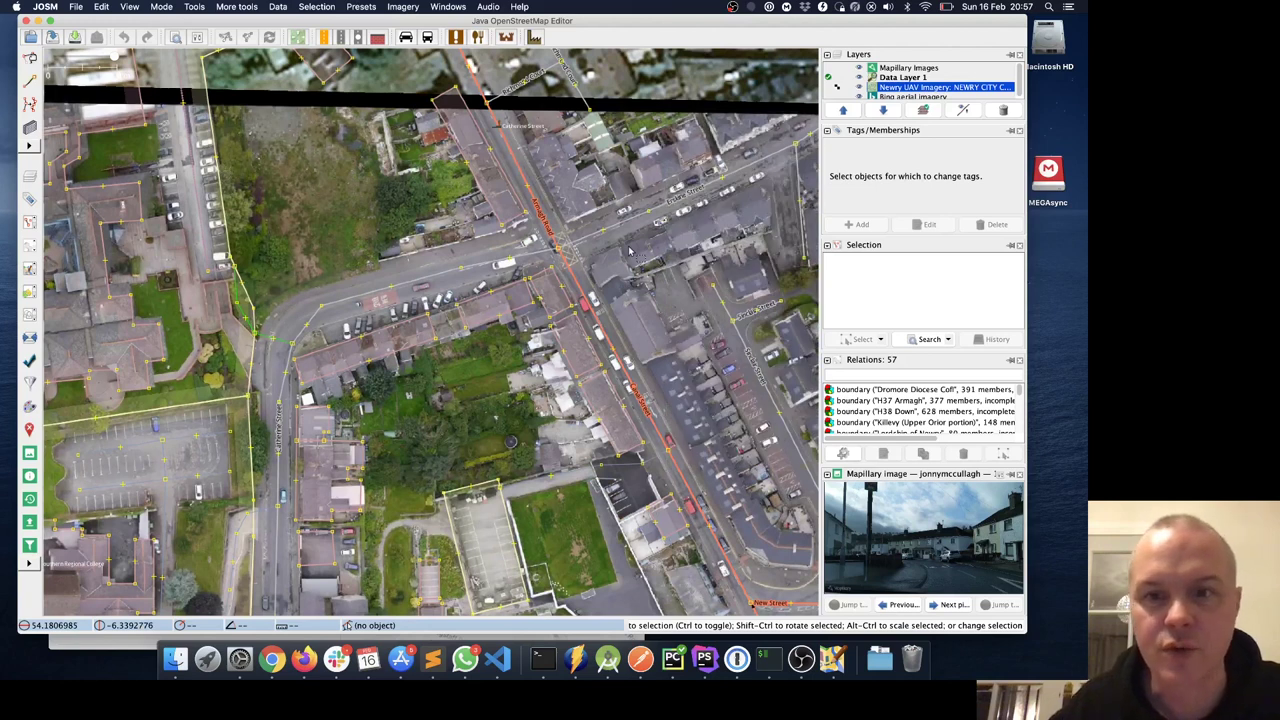
{"action": "left_click_drag", "start_coordinate": [638, 68], "coordinate": [636, 172]}
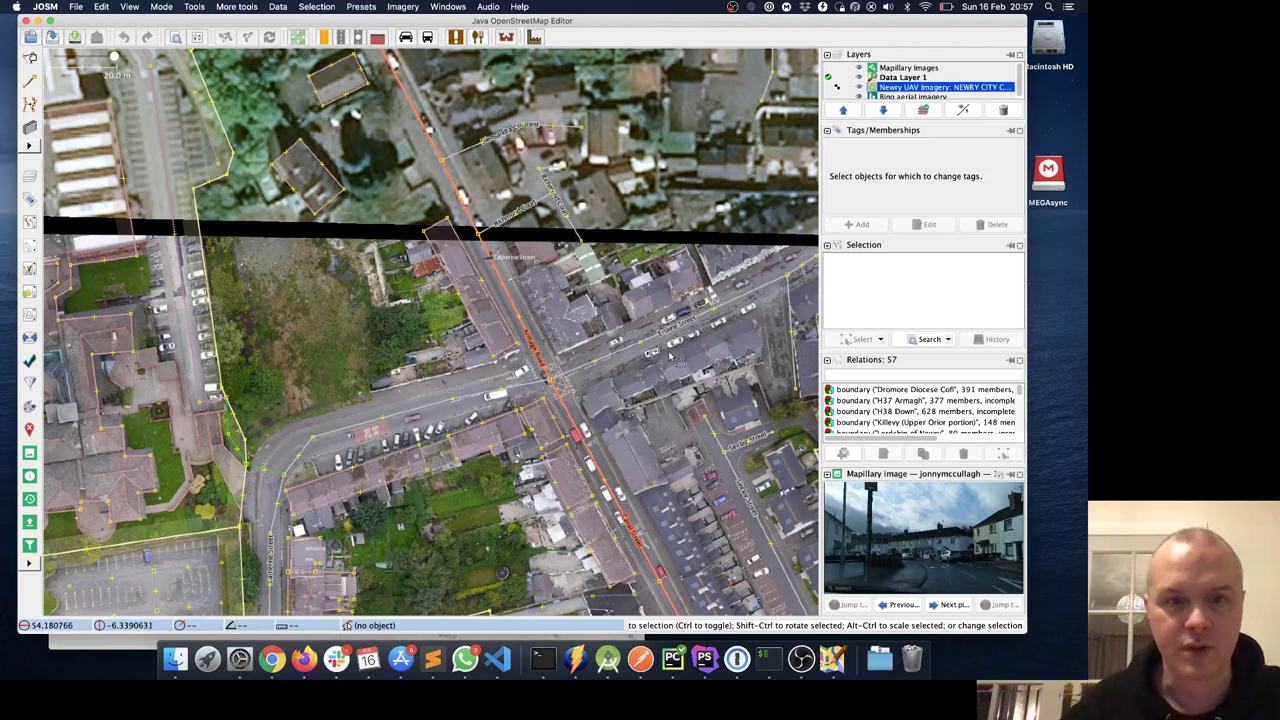
{"action": "scroll", "coordinate": [601, 200], "scroll_direction": "up", "scroll_amount": 10}
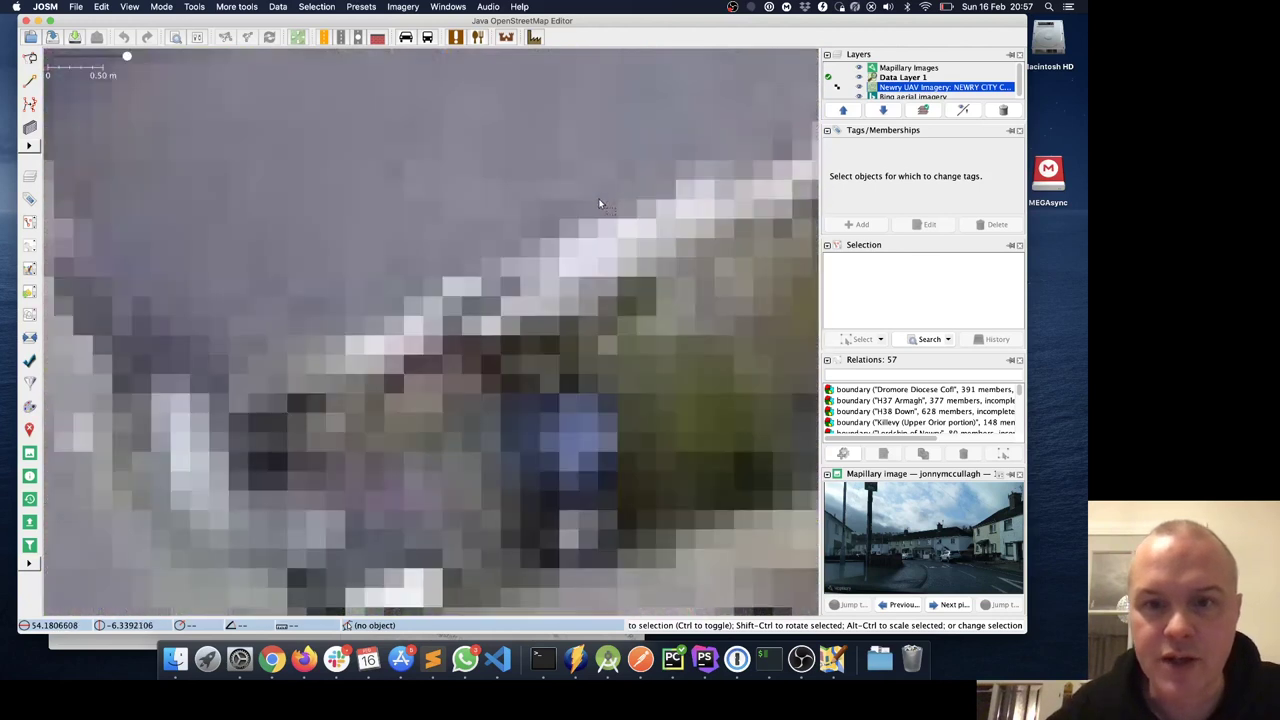
{"action": "scroll", "coordinate": [603, 210], "scroll_direction": "down", "scroll_amount": 3}
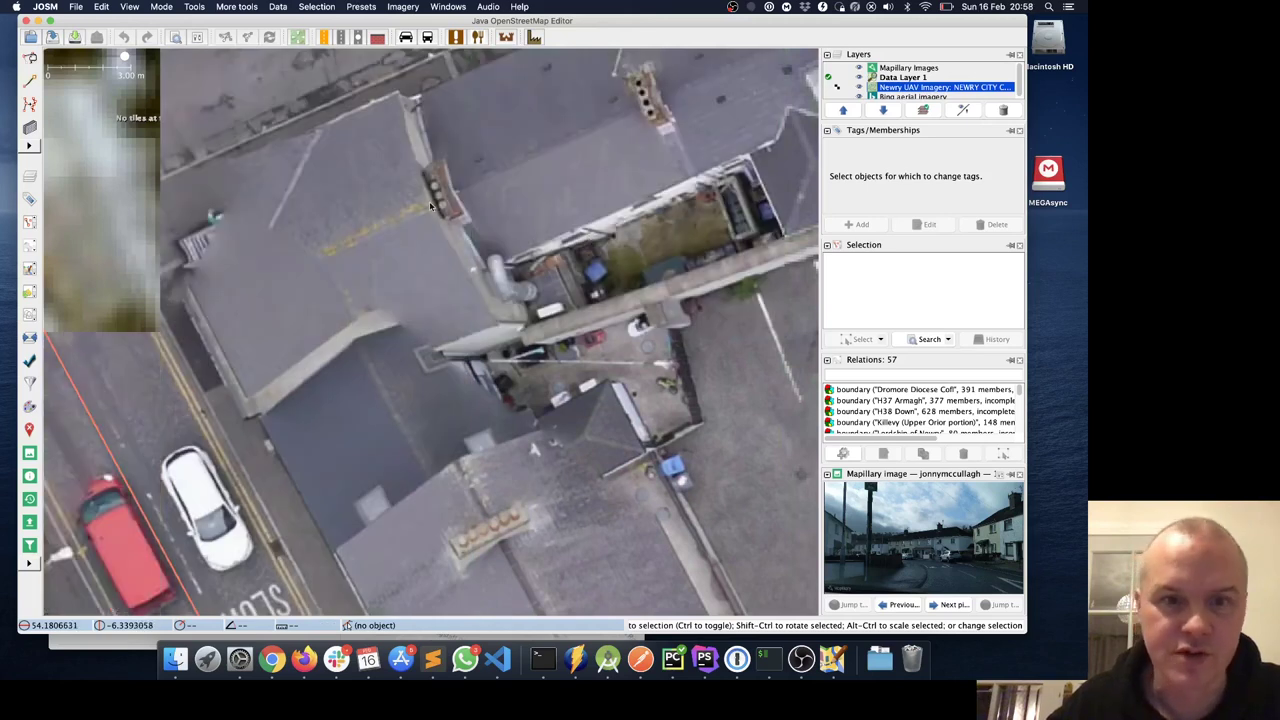
{"action": "scroll", "coordinate": [480, 215], "scroll_direction": "left", "scroll_amount": 3}
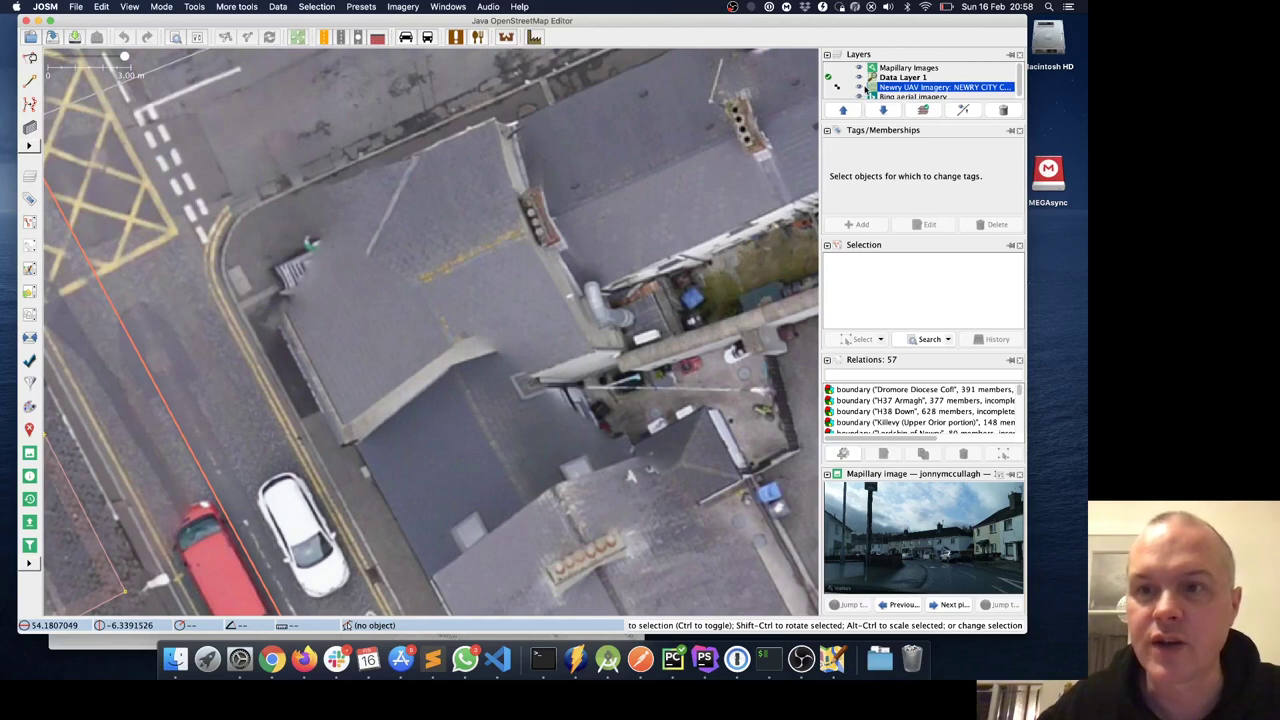
Step: Toggle the visibility of the Newry UAV Imagery layer to compare it with the Bing aerial imagery beneath
{"action": "key", "text": "minus"}
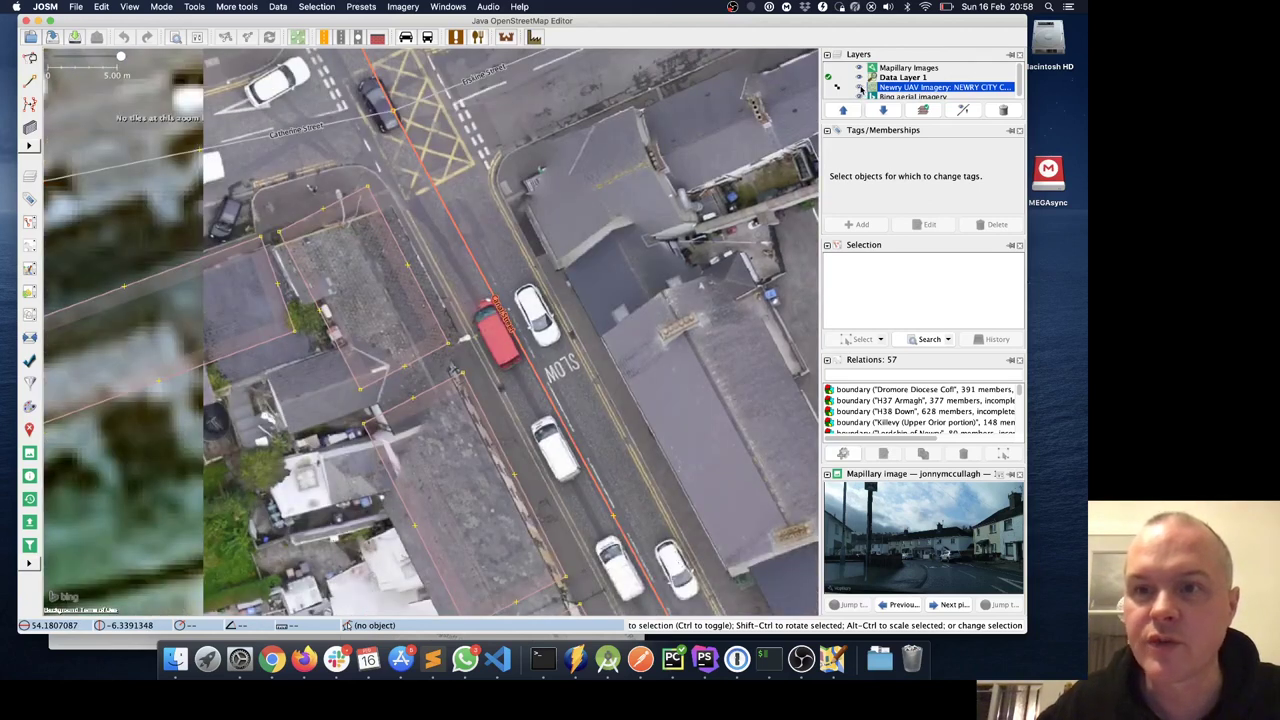
{"action": "left_click", "coordinate": [858, 88]}
{"action": "left_click", "coordinate": [858, 89]}
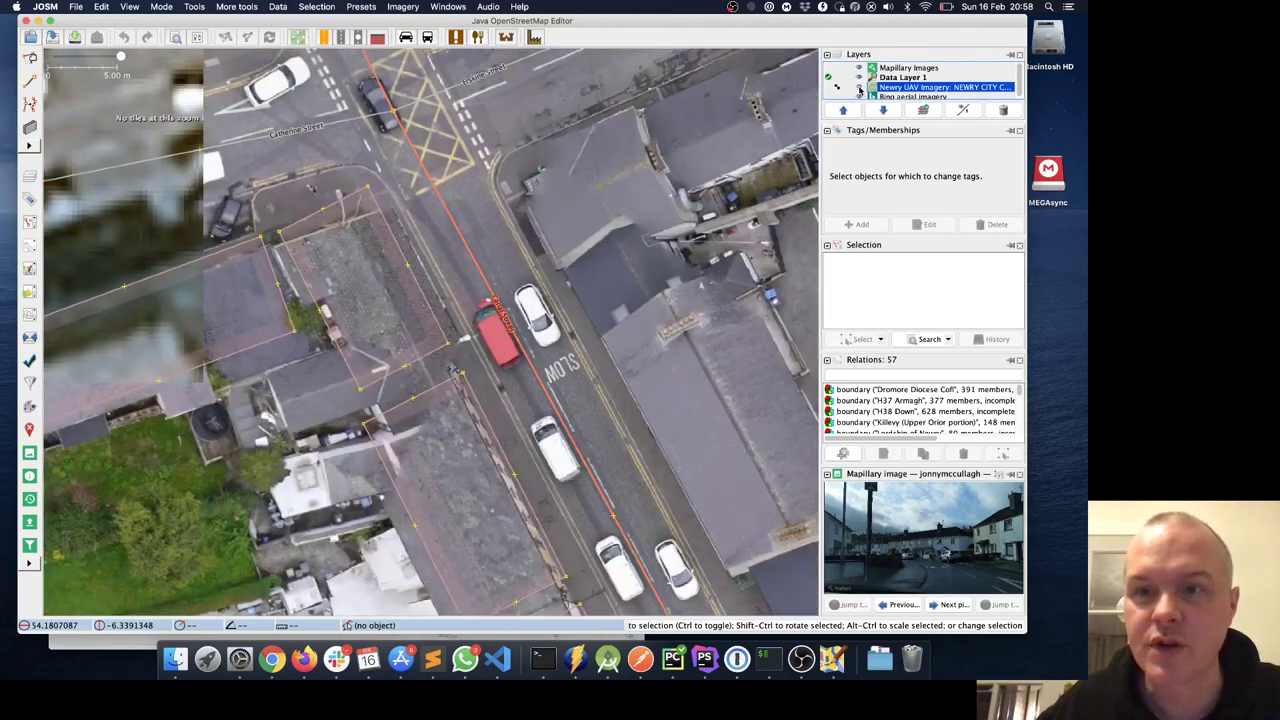
{"action": "left_click", "coordinate": [858, 89]}
{"action": "left_click", "coordinate": [857, 88]}
{"action": "left_click", "coordinate": [858, 68]}
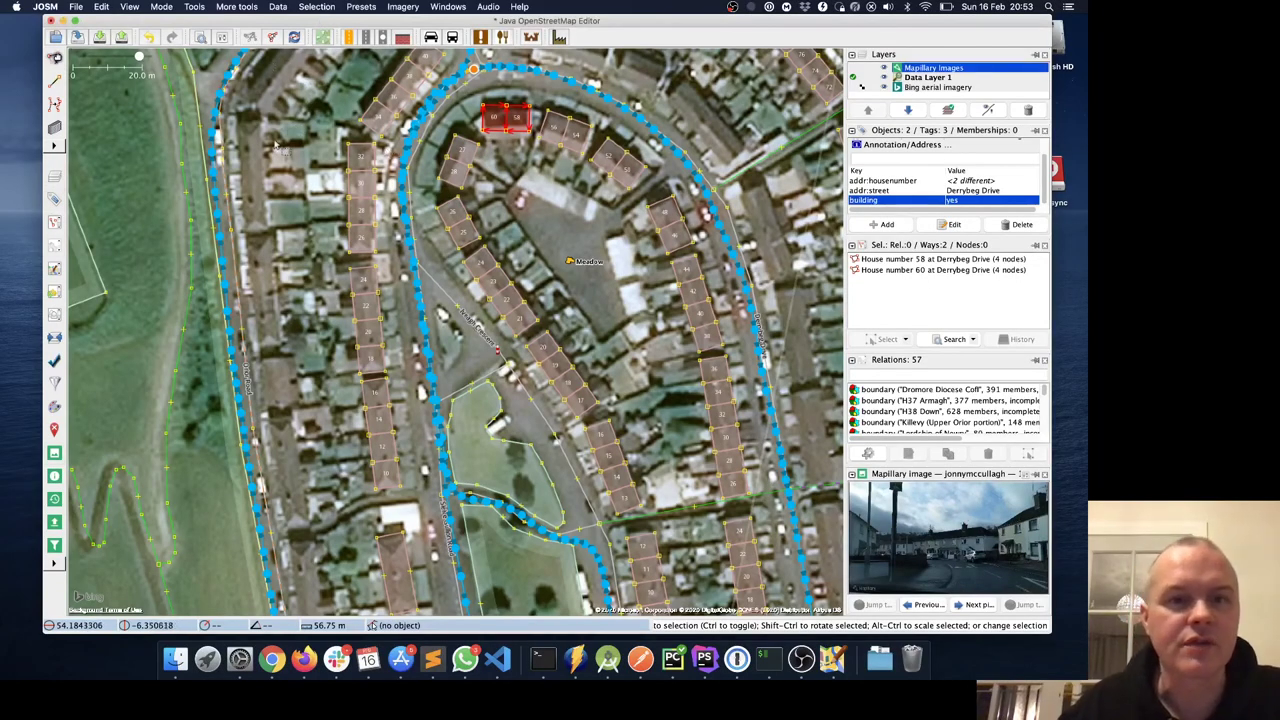
Step: Upload the data to OpenStreetMap with the comment "Added houses in the meadow" and the source "Bing; mapillary"
{"action": "left_click", "coordinate": [78, 7]}
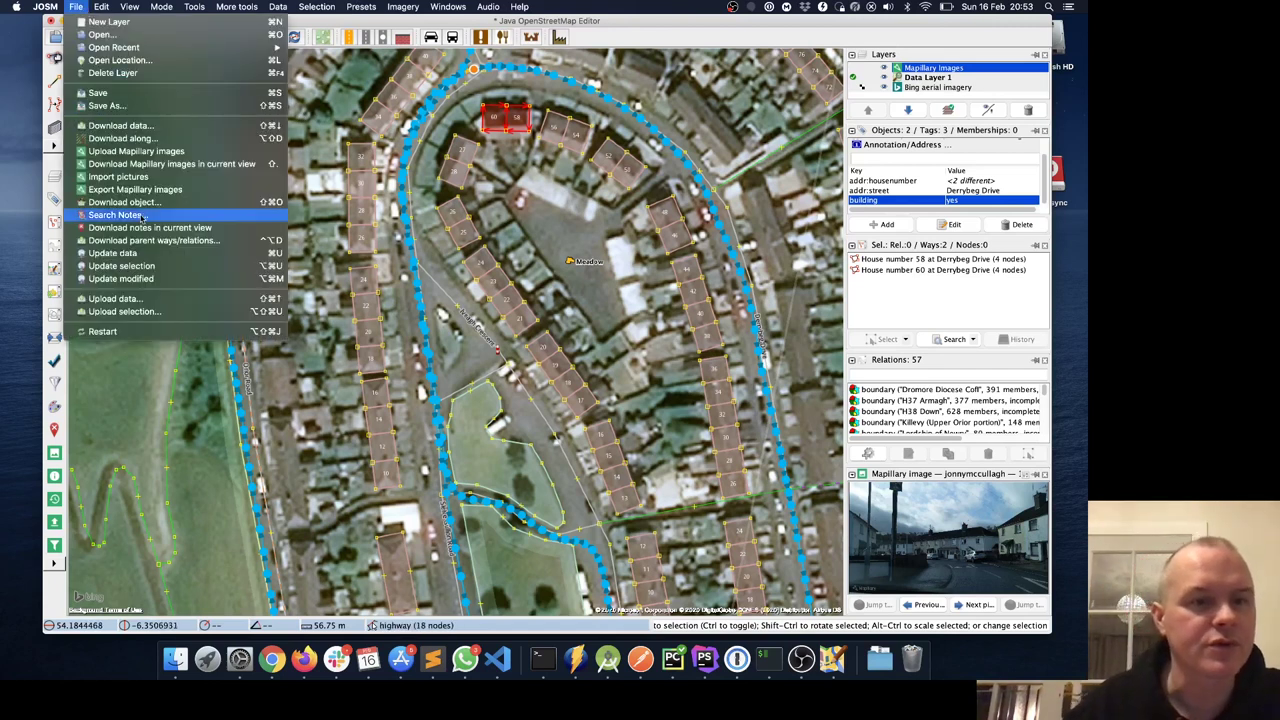
{"action": "left_click", "coordinate": [163, 298]}
{"action": "left_click", "coordinate": [555, 333]}
{"action": "left_click_drag", "start_coordinate": [579, 333], "coordinate": [437, 335]}
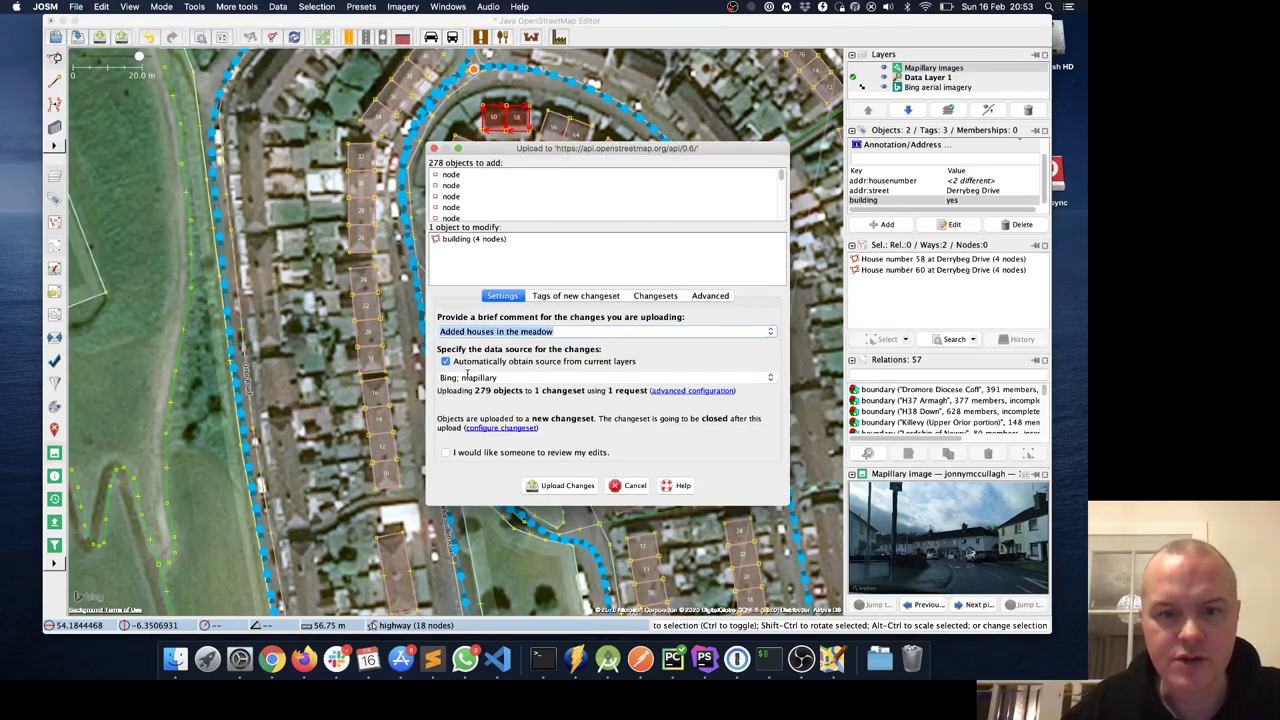
{"action": "left_click", "coordinate": [497, 378]}
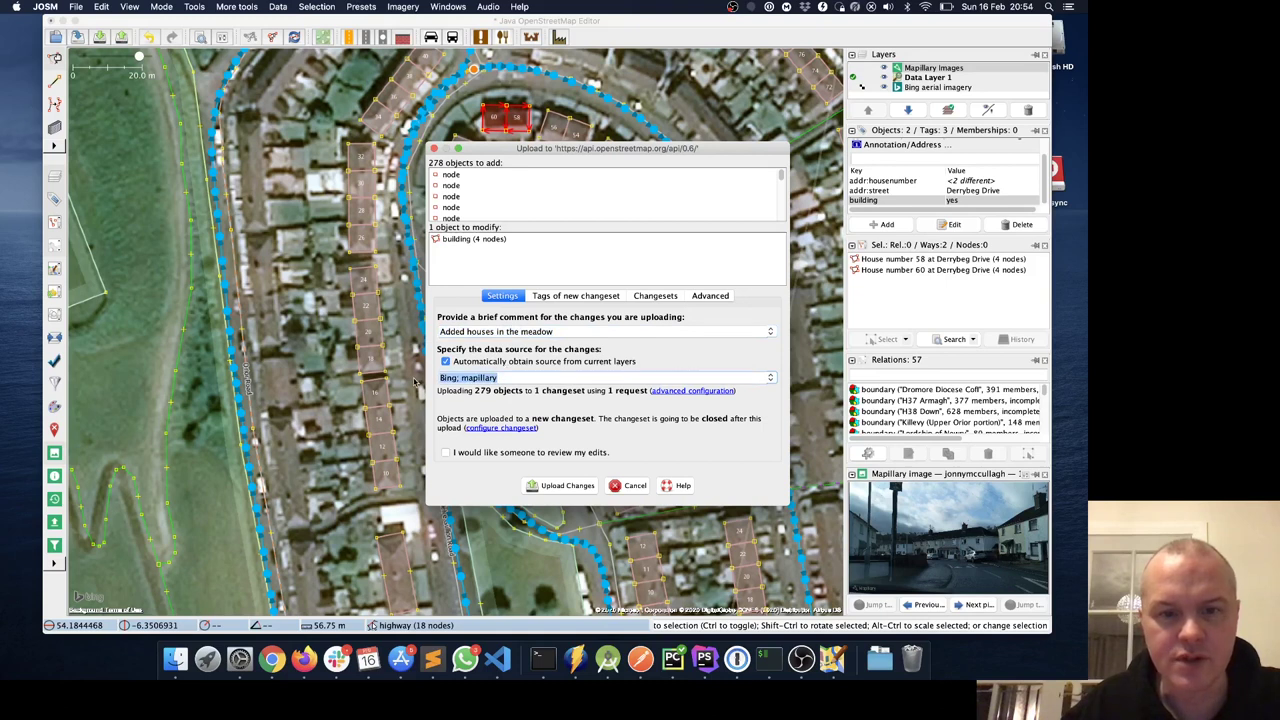
{"action": "left_click", "coordinate": [577, 485]}
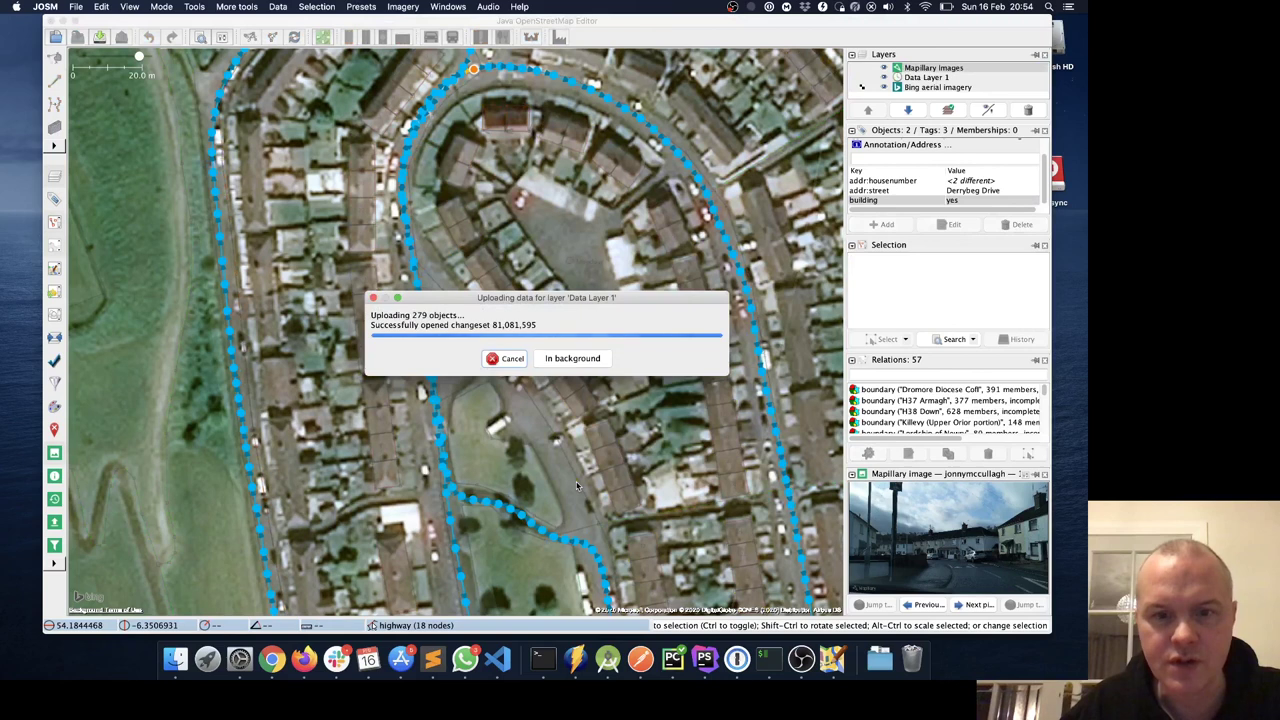